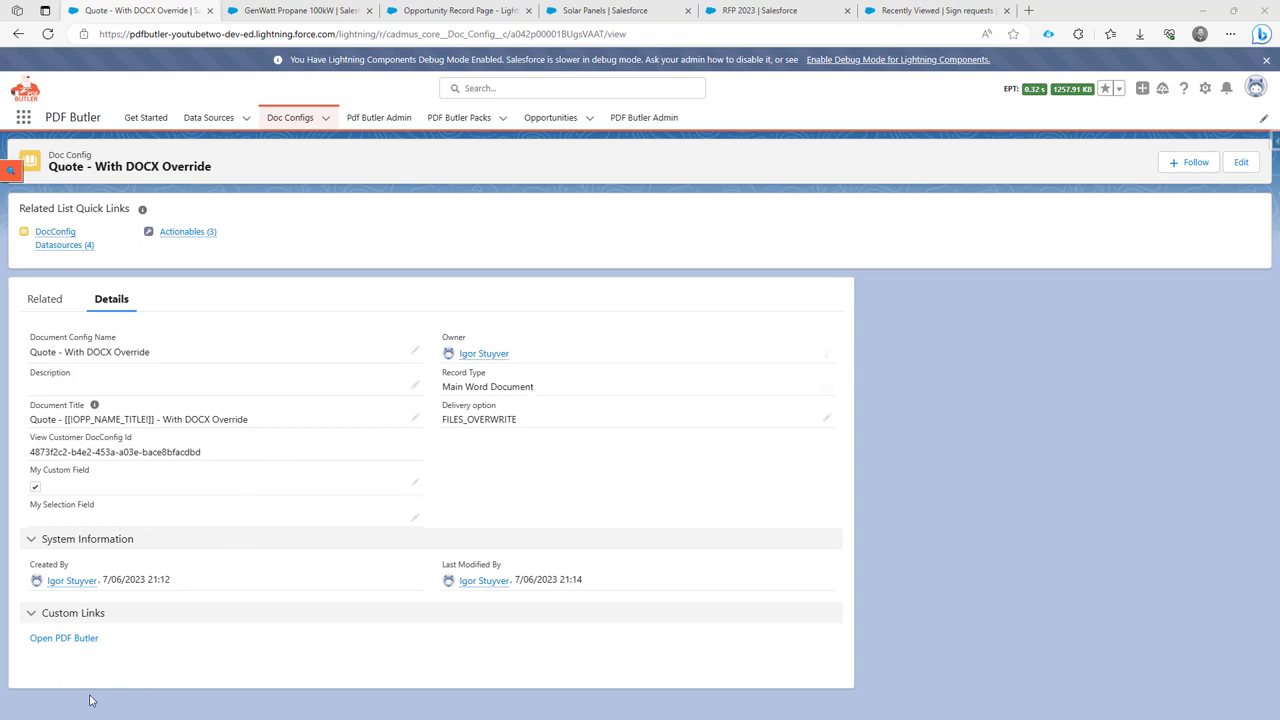
Step: Open the Quote - With DOCX Override config in PDF Butler and download its default English document
left_click(44, 639)
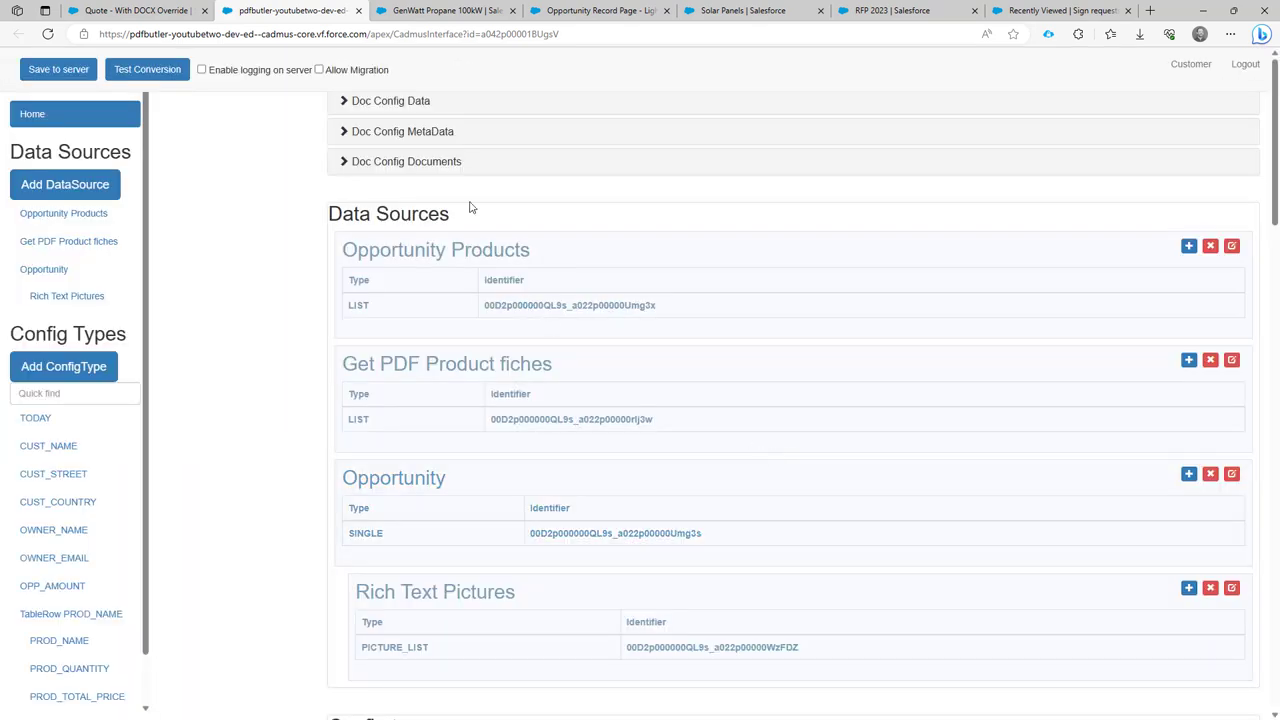
left_click(427, 162)
left_click(893, 237)
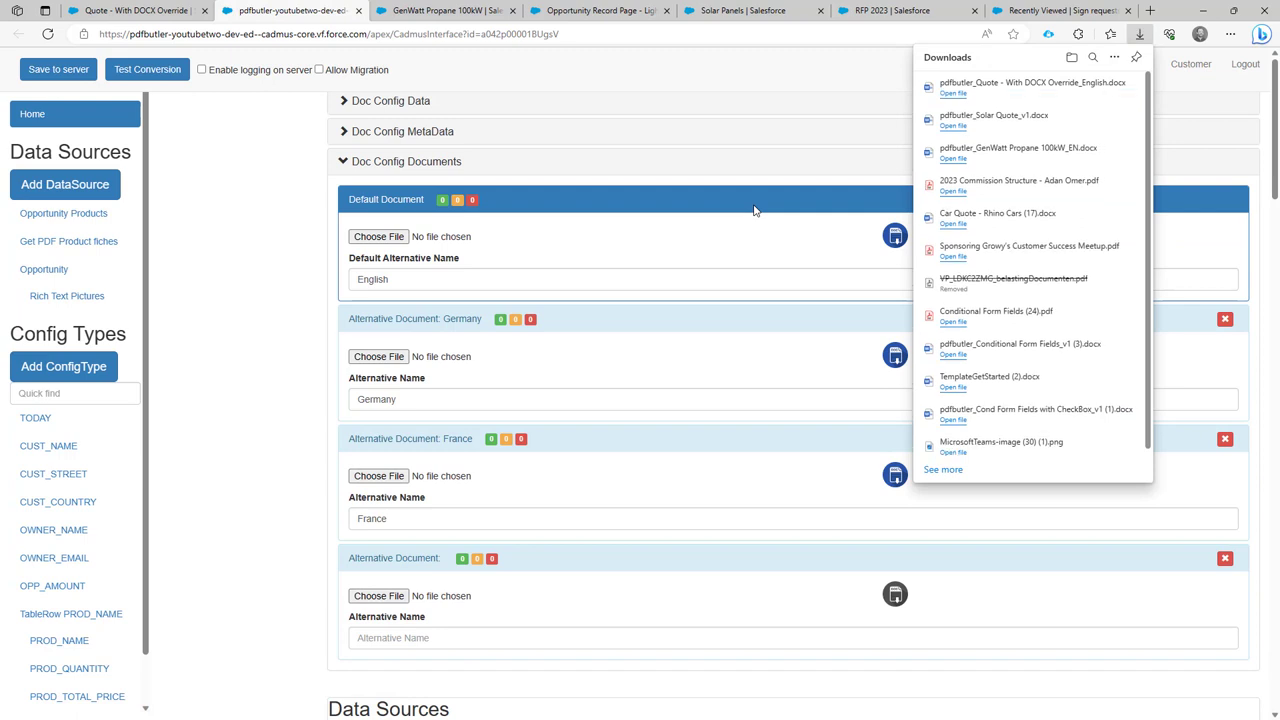
Step: Open the downloaded pdfbutler_Quote - With DOCX Override_English.docx in Word and enable editing
left_click(953, 93)
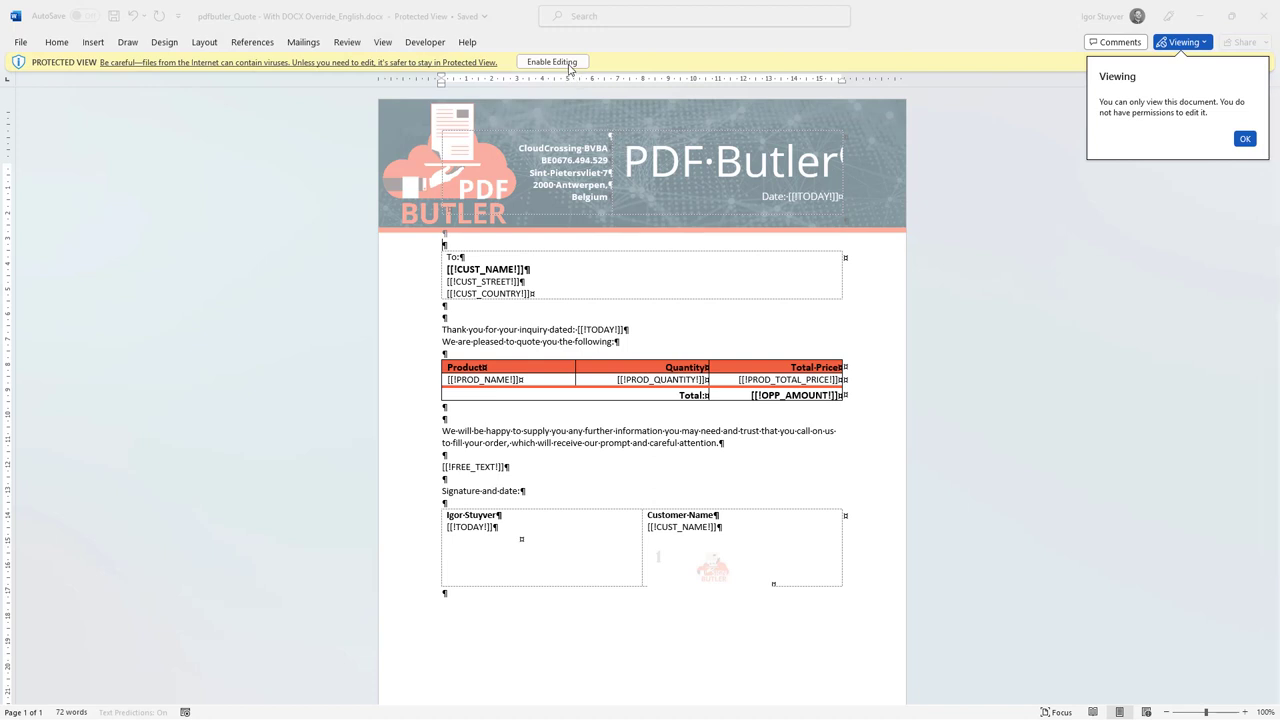
left_click(570, 66)
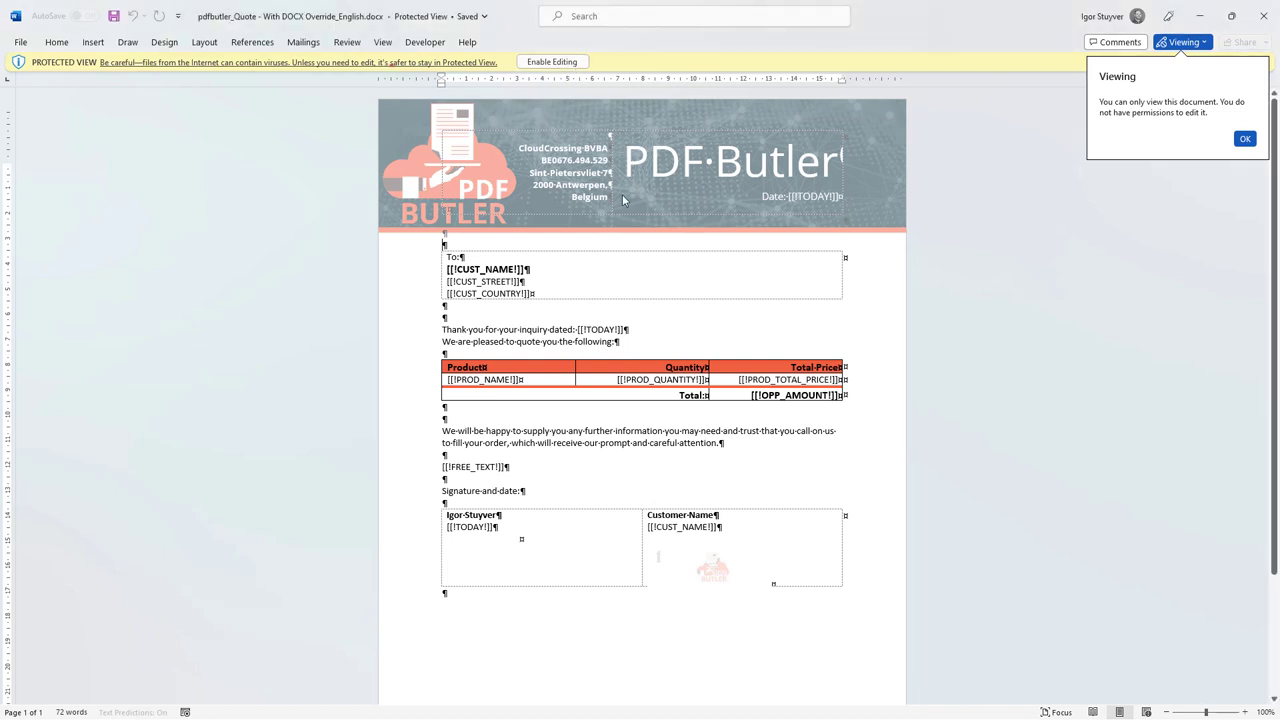
left_click(572, 64)
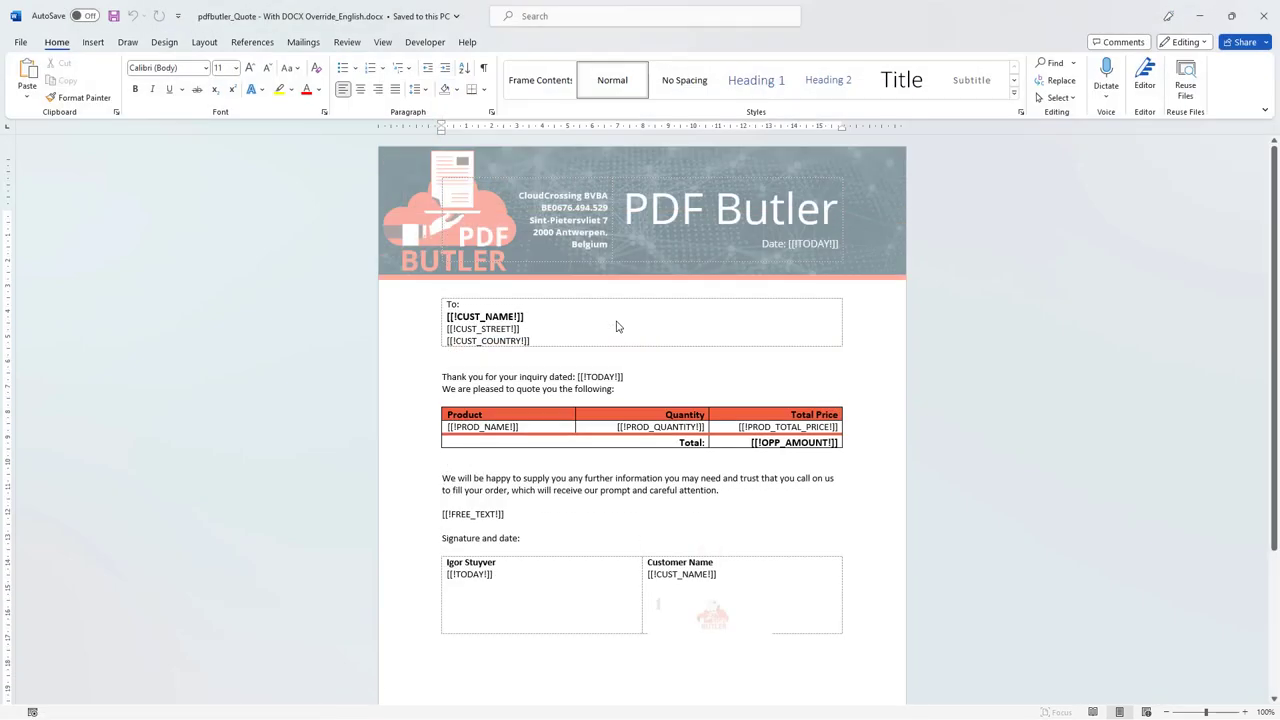
Step: Insert a page break after the signature table, show formatting marks and delete the empty paragraph before the break
scroll(631, 571, "down", 2)
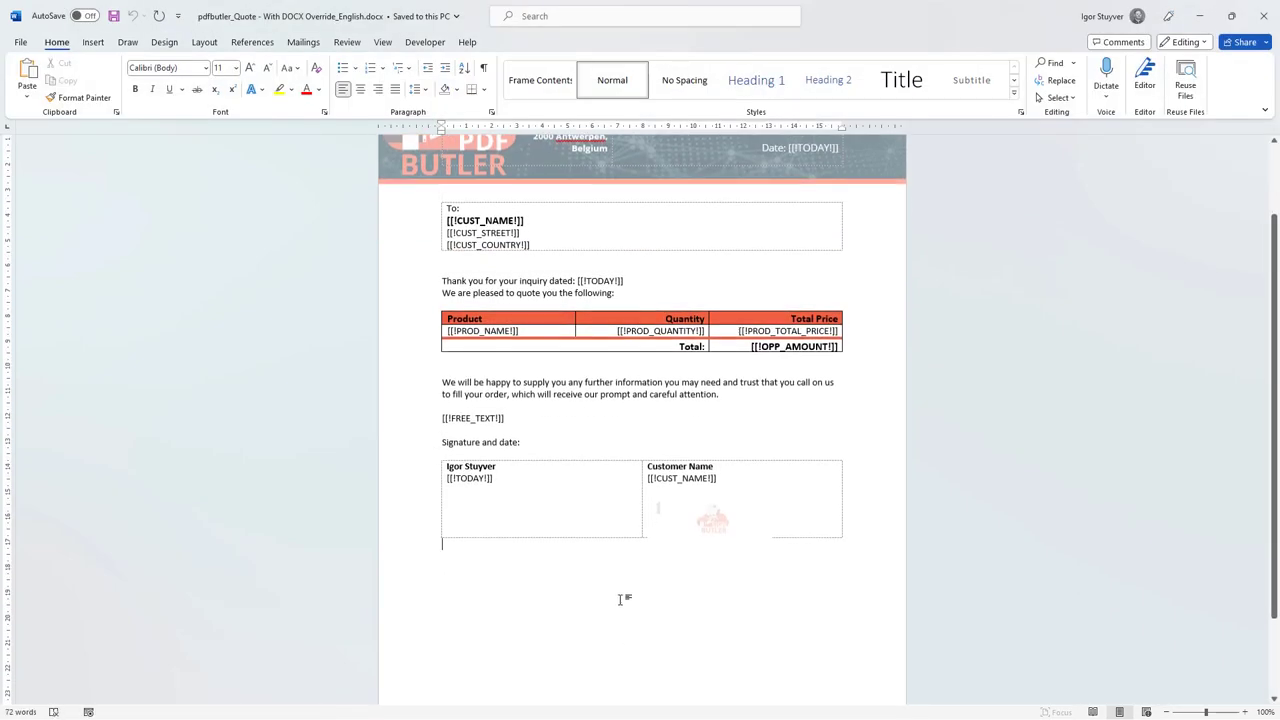
key("ctrl+Return")
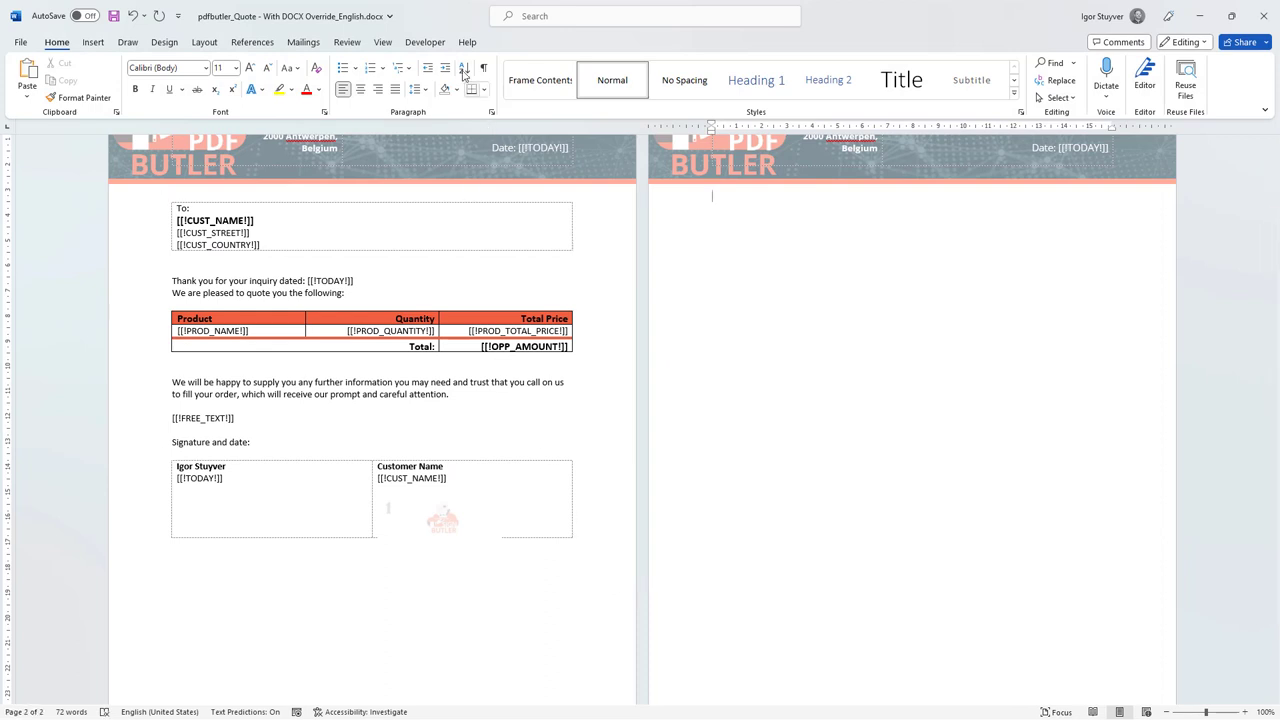
left_click(483, 68)
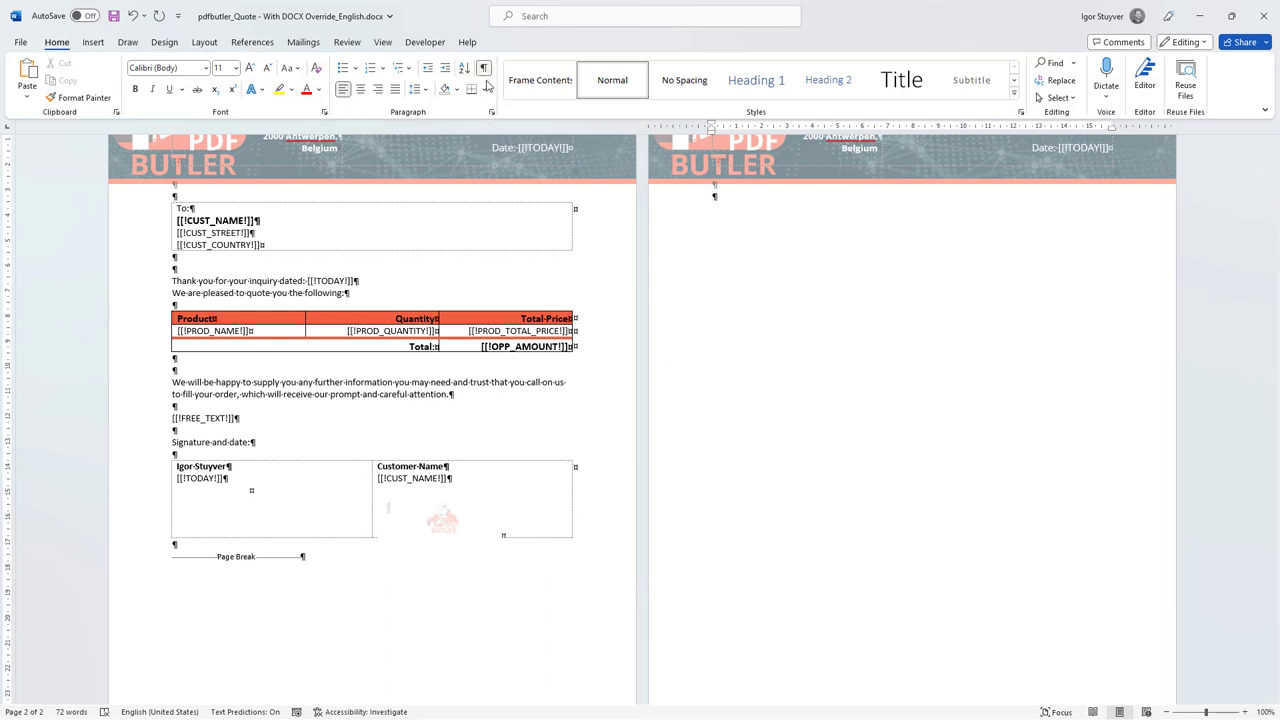
left_click(306, 545)
key("Delete")
Step: Add the merge field [[!DOCX_OVERRIDE!]] on the new second page and save the document
left_click(719, 370)
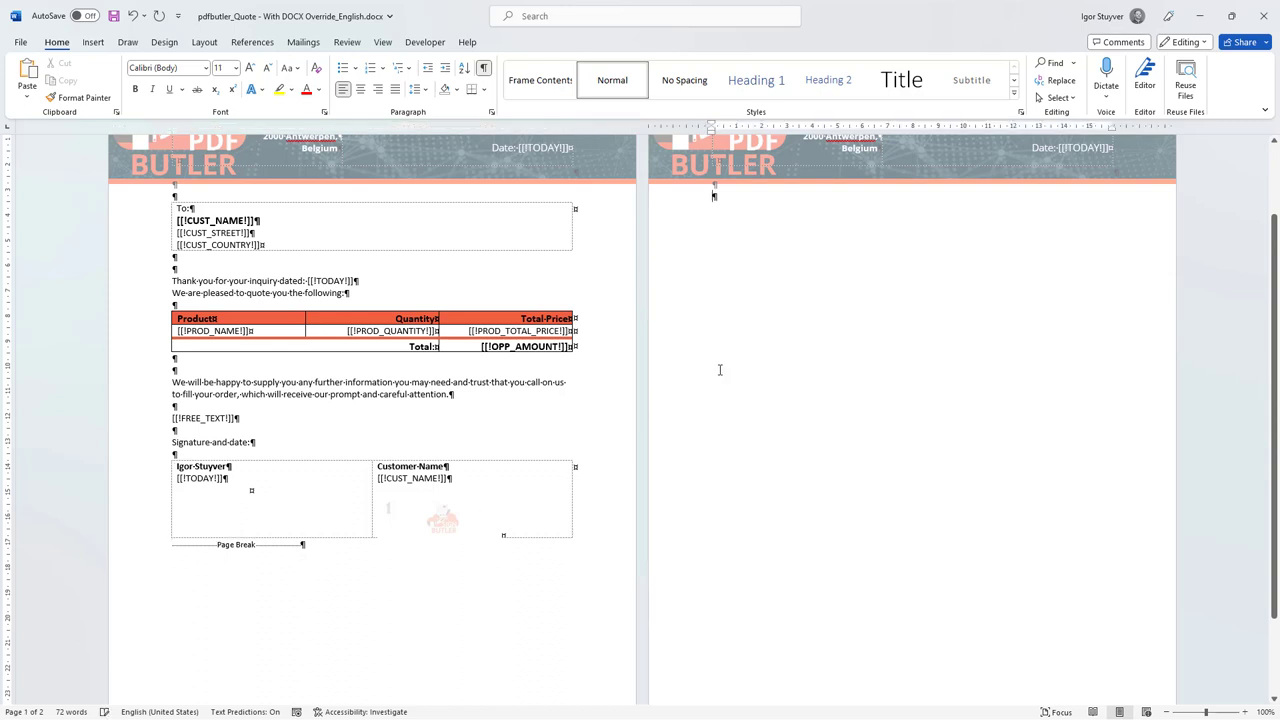
type("[[!")
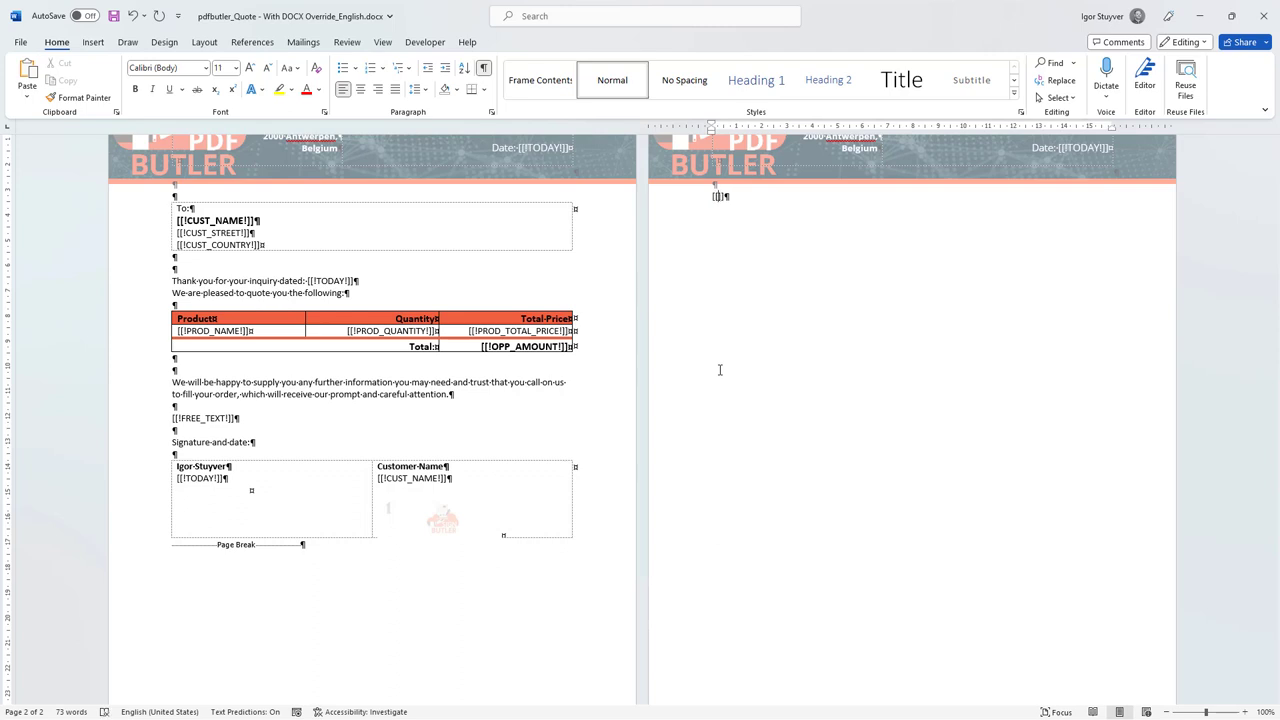
type("]]")
type("DOCX")
type("_FROM")
key("BackSpace")
key("BackSpace")
key("BackSpace")
key("BackSpace")
type("OVERRIDE")
key("ctrl+s")
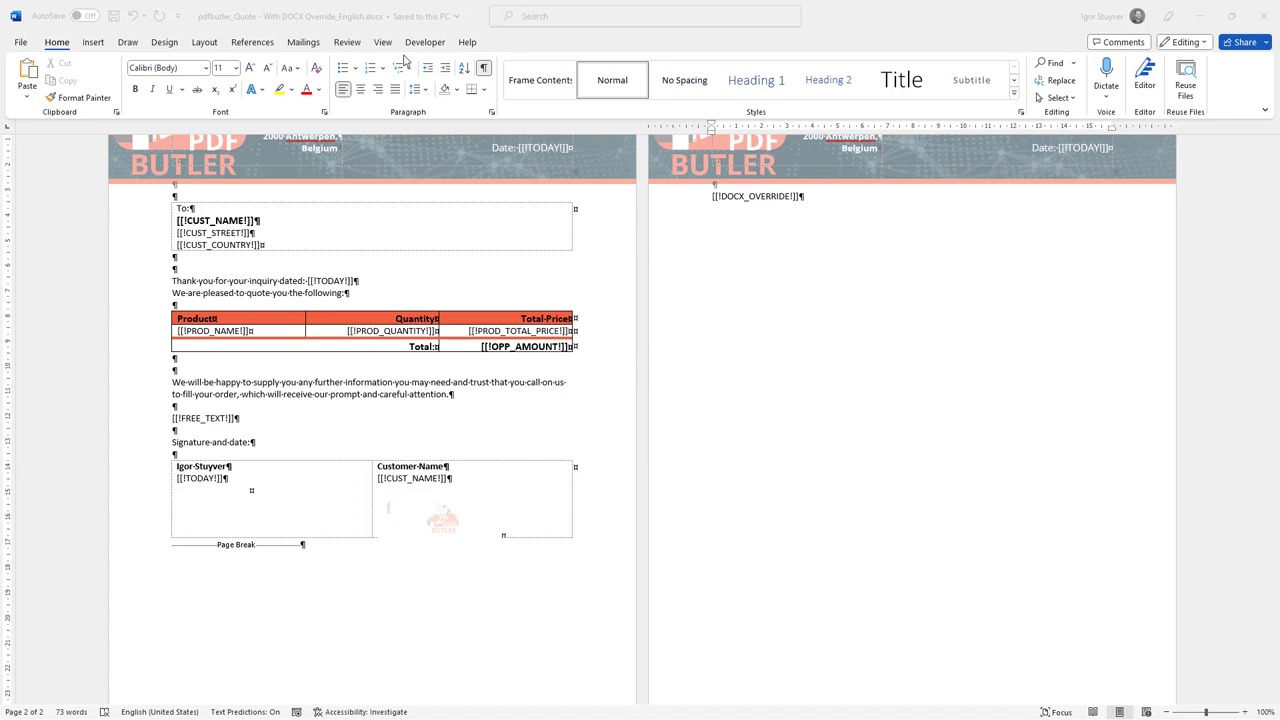
Step: Switch to the browser, open the GenWatt Propane 100kW doc config in a new tab and view its Doc Config Documents in PDF Butler
key("alt+Tab")
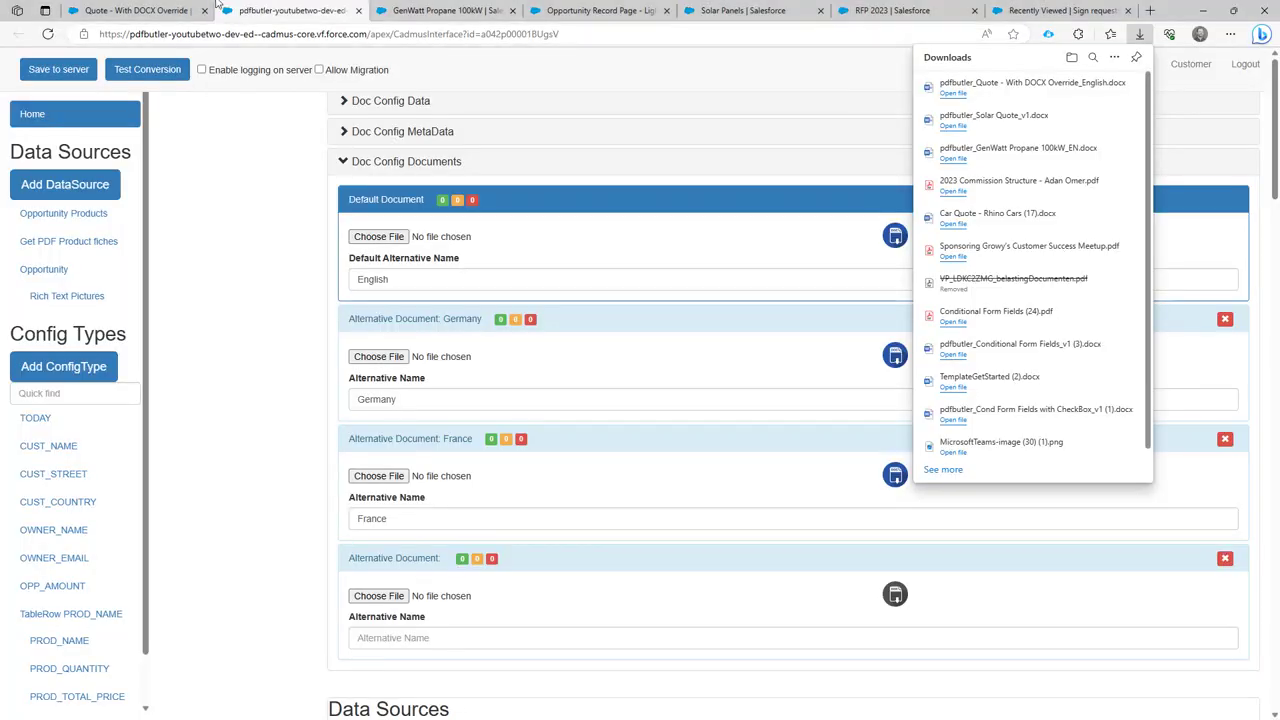
left_click(150, 10)
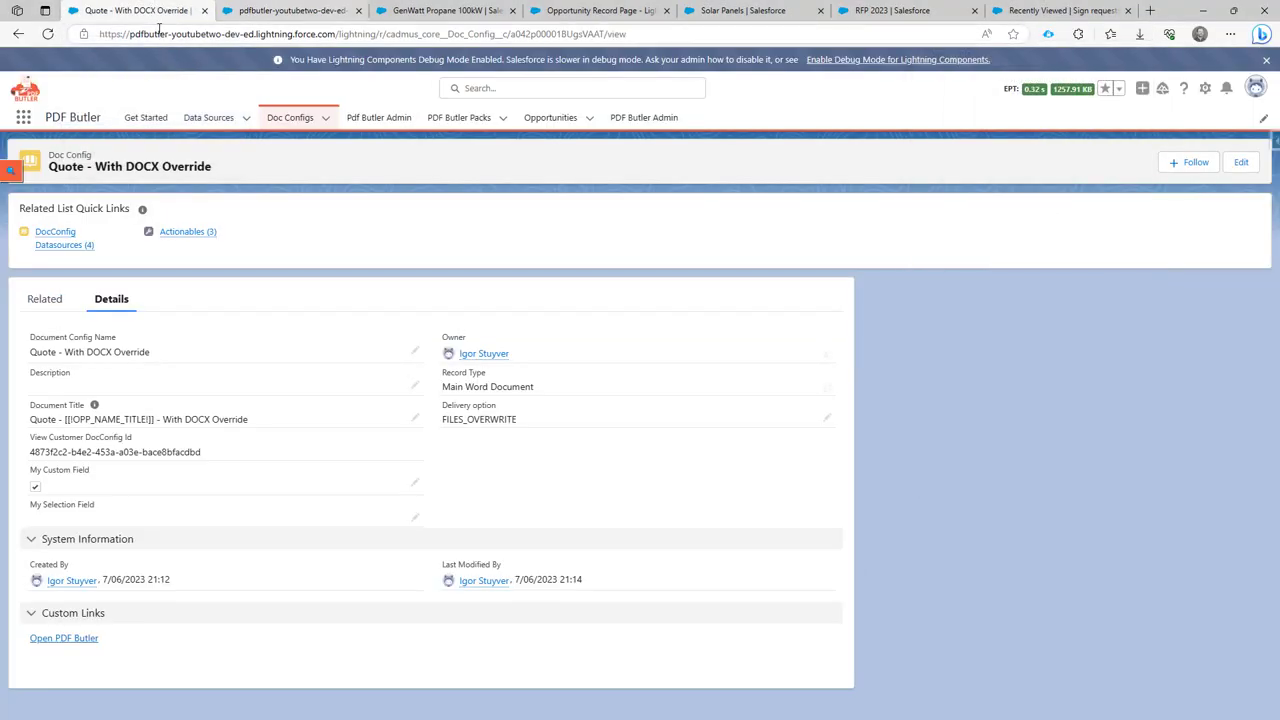
left_click(326, 120)
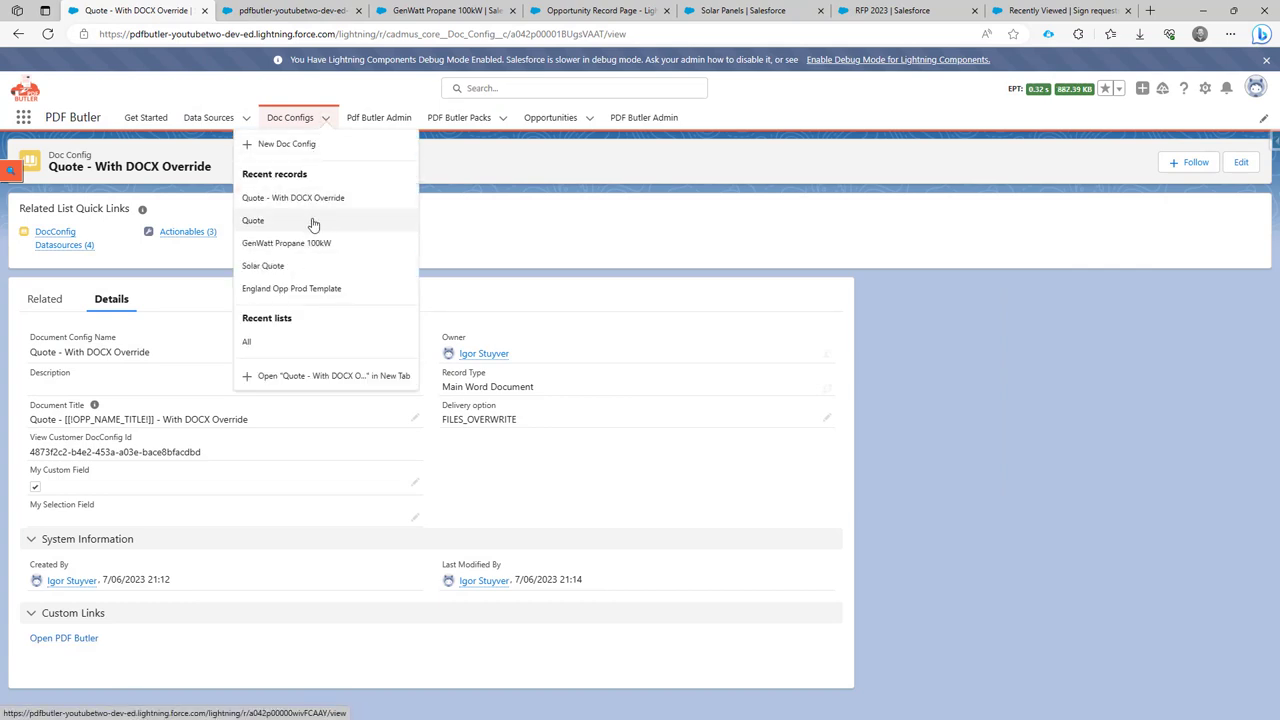
right_click(298, 248)
key("Escape")
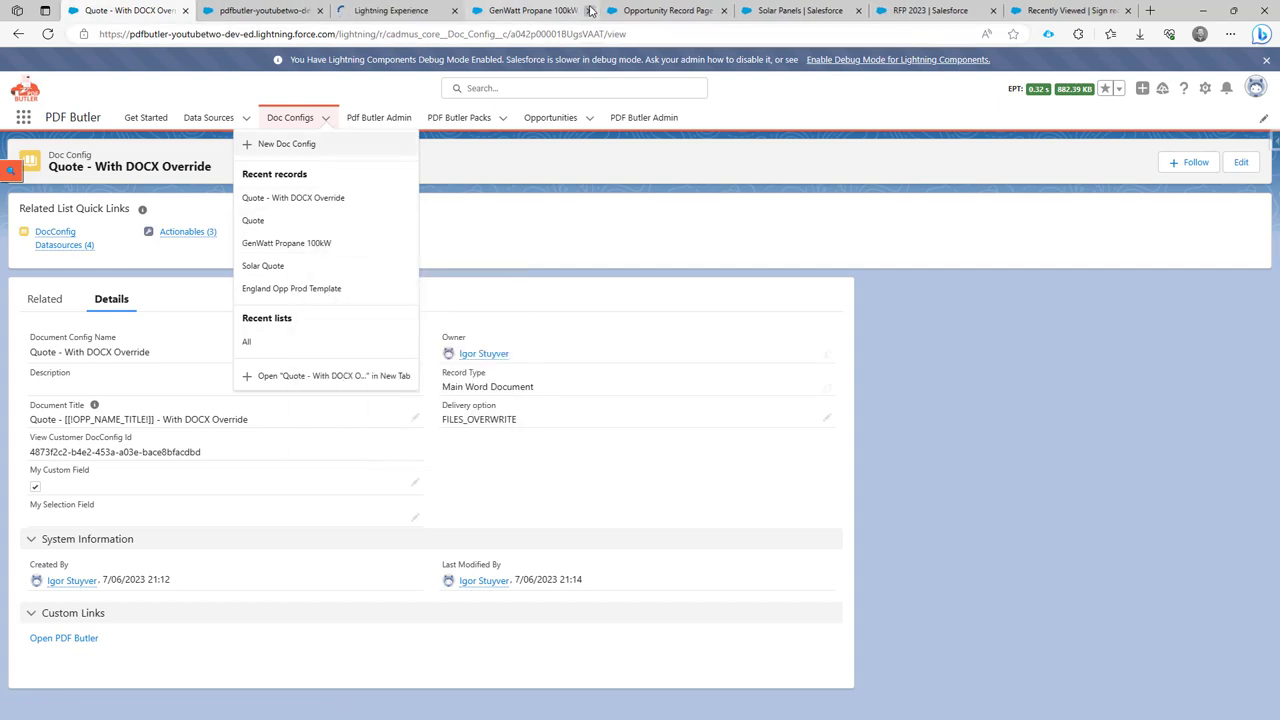
left_click(592, 11)
left_click(410, 11)
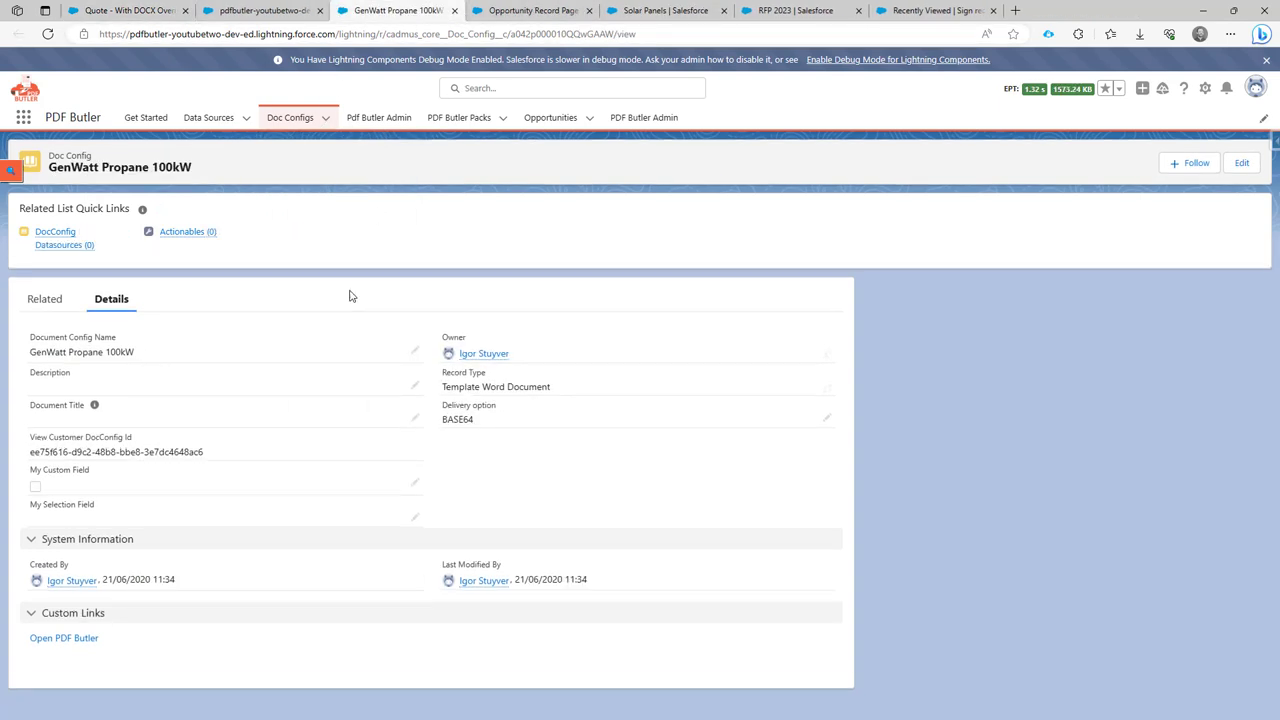
left_click(61, 639)
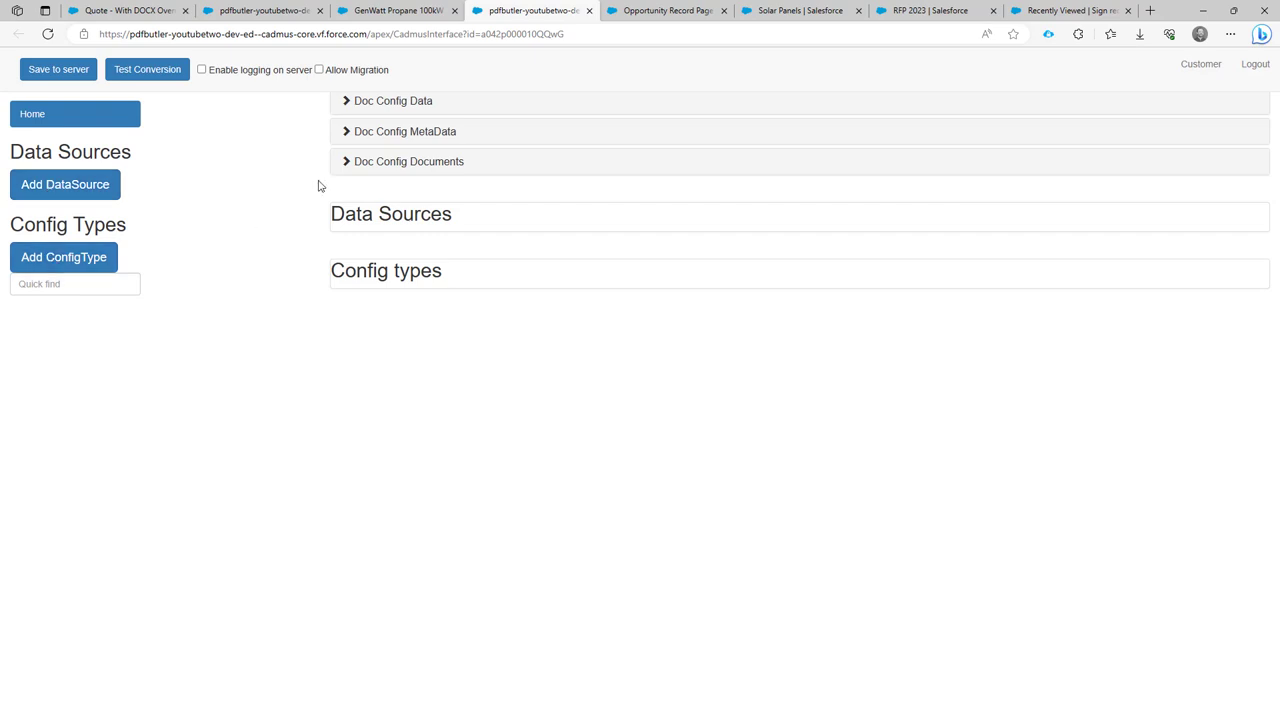
left_click(398, 163)
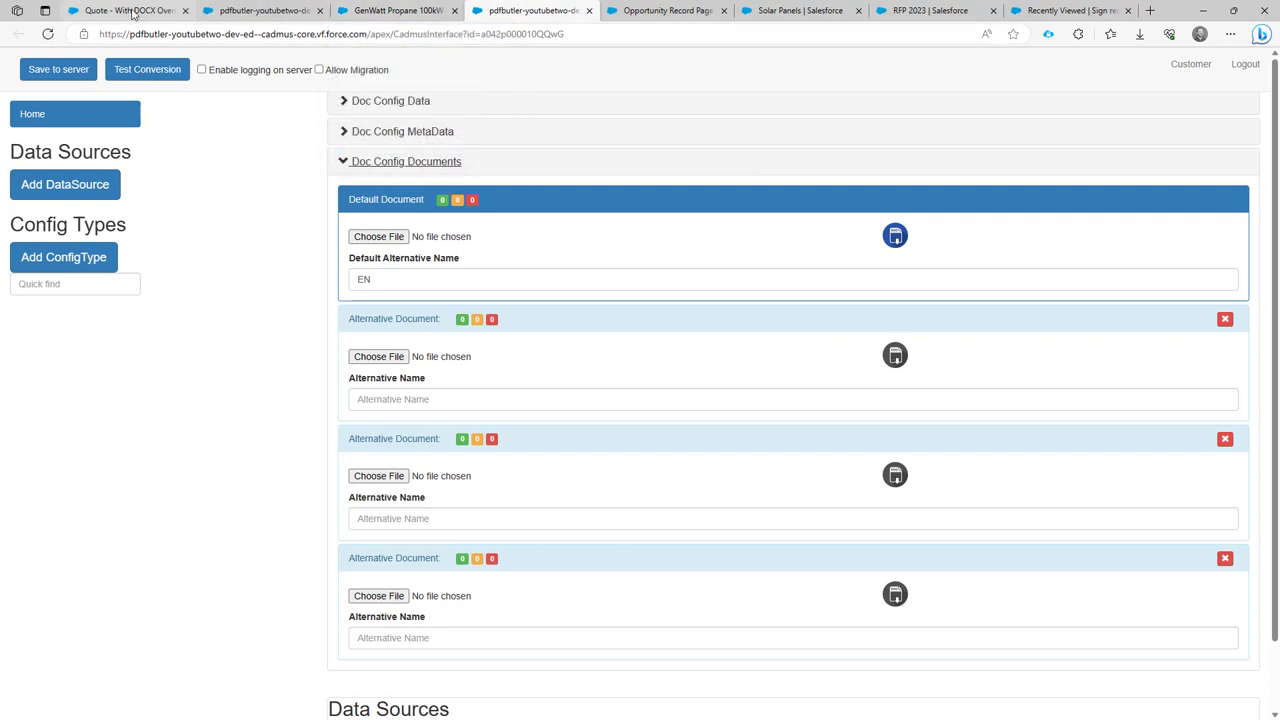
left_click(352, 10)
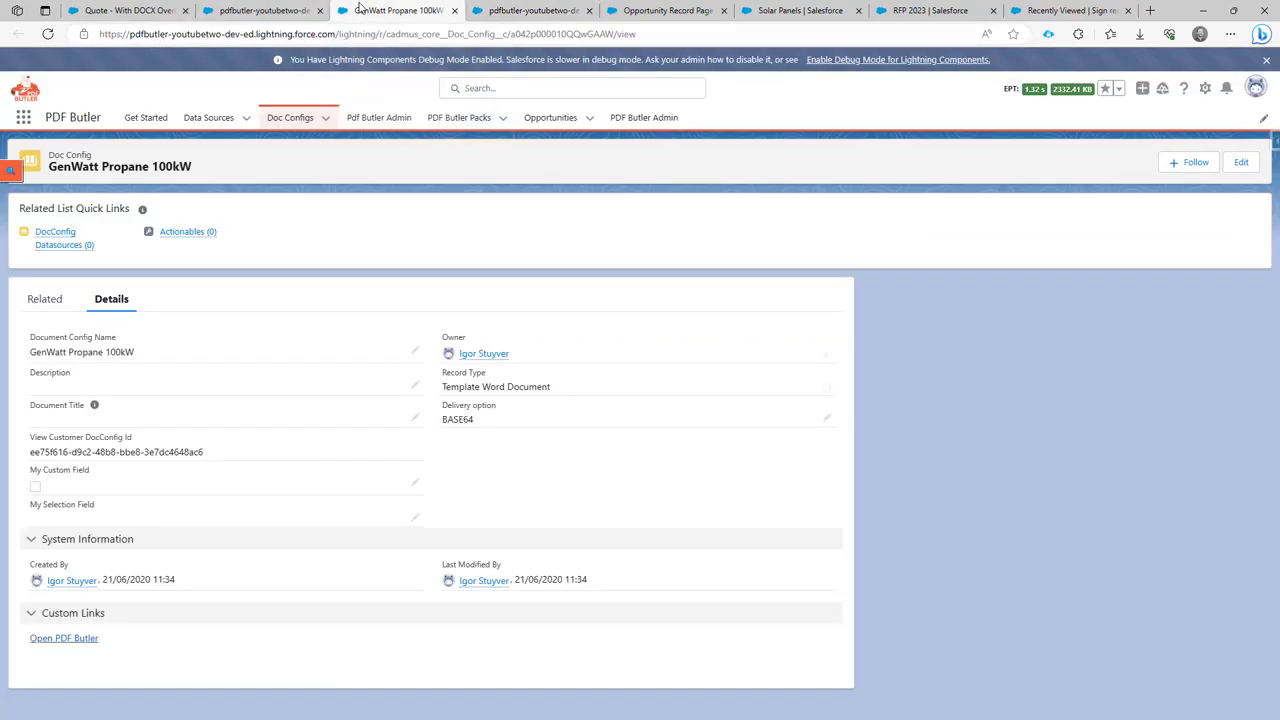
left_click(325, 119)
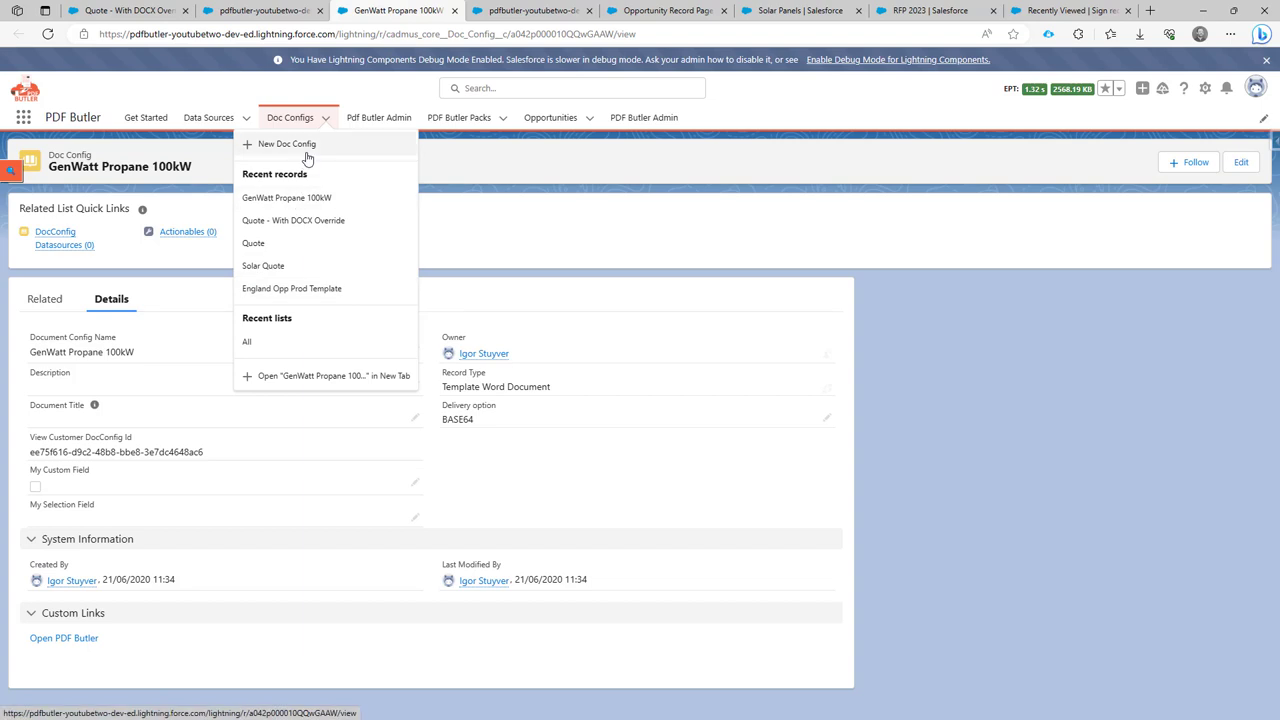
left_click(305, 146)
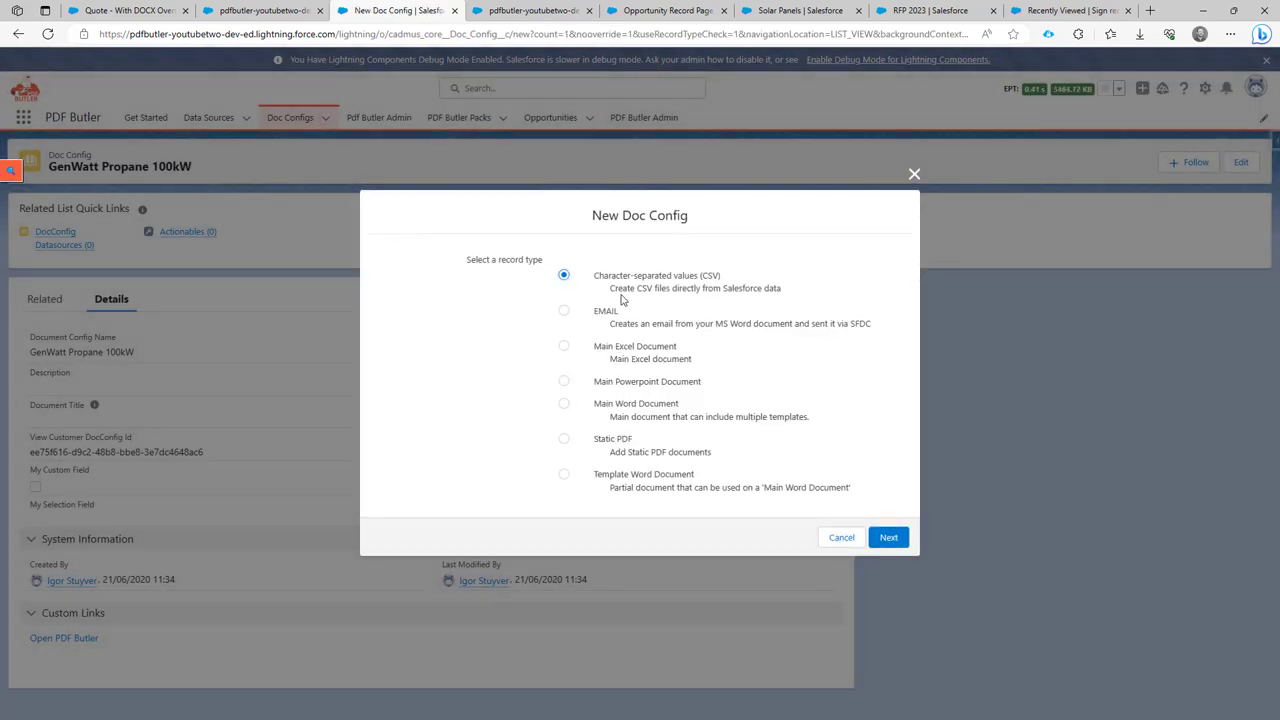
left_click(625, 479)
left_click(845, 545)
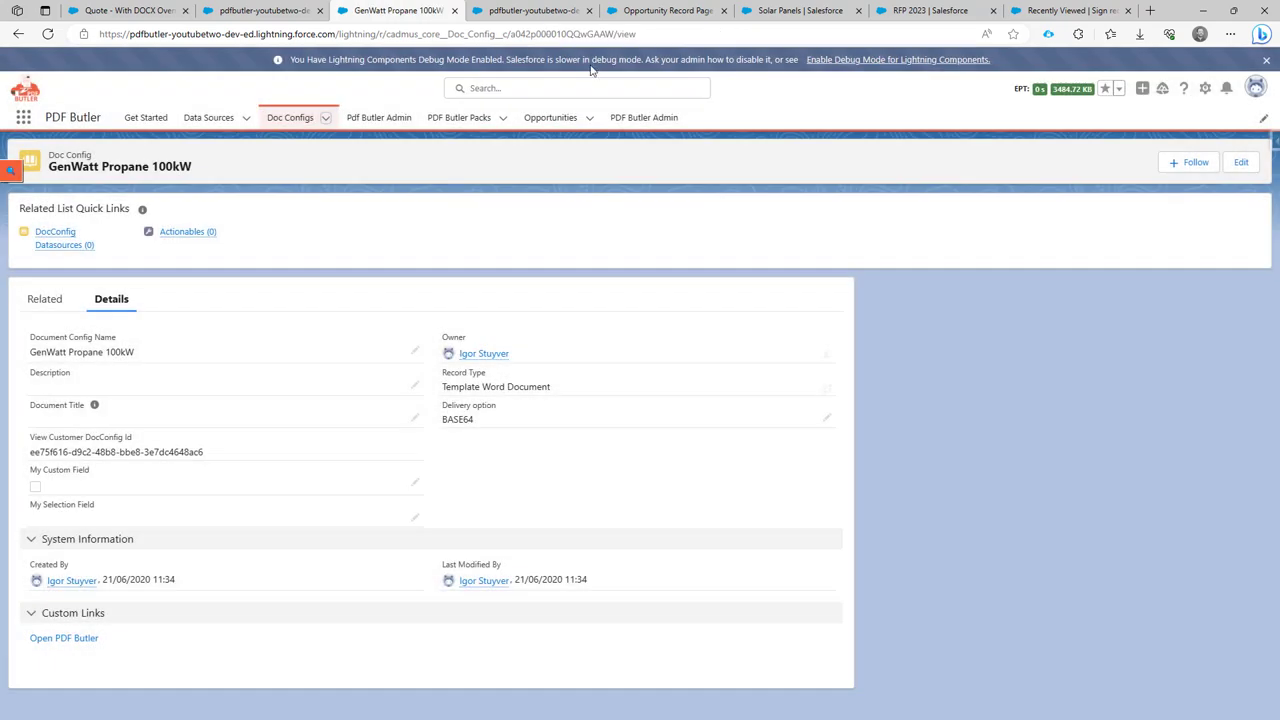
left_click(522, 11)
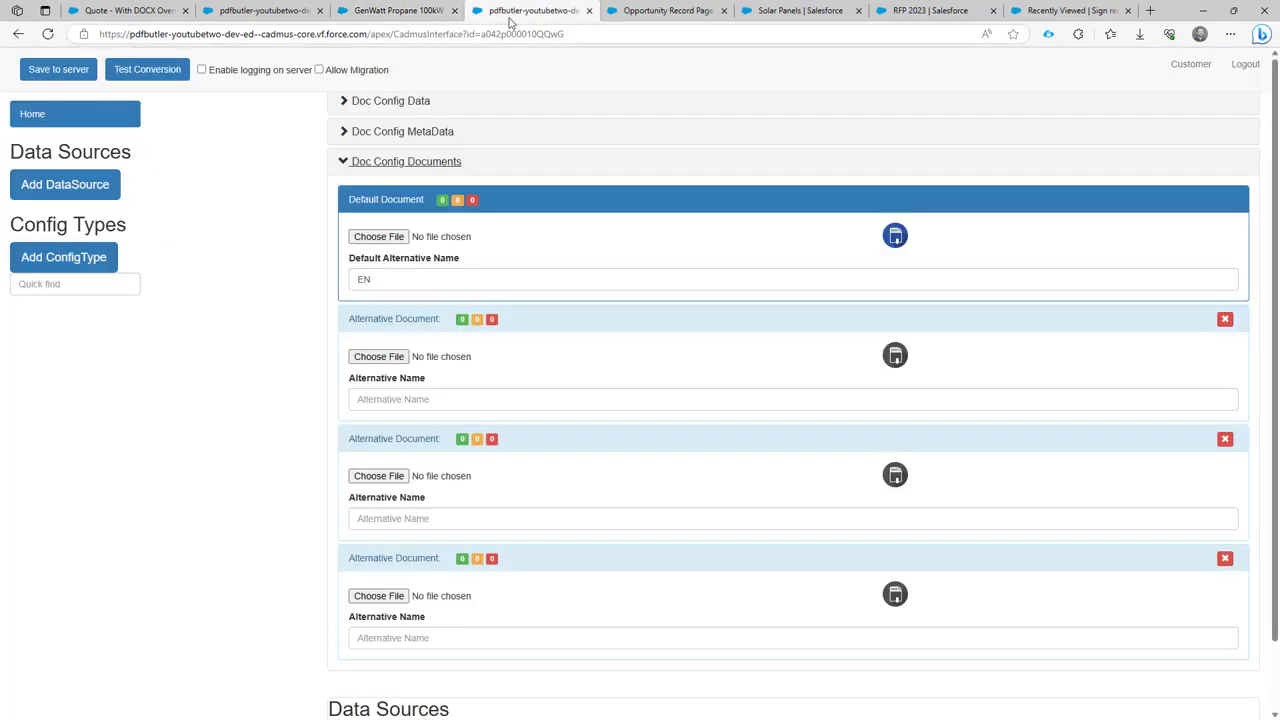
Step: In the quote's PDF Butler configuration, select pdfbutler_Quote - With DOCX Override_English.docx as the default document file
left_click(255, 11)
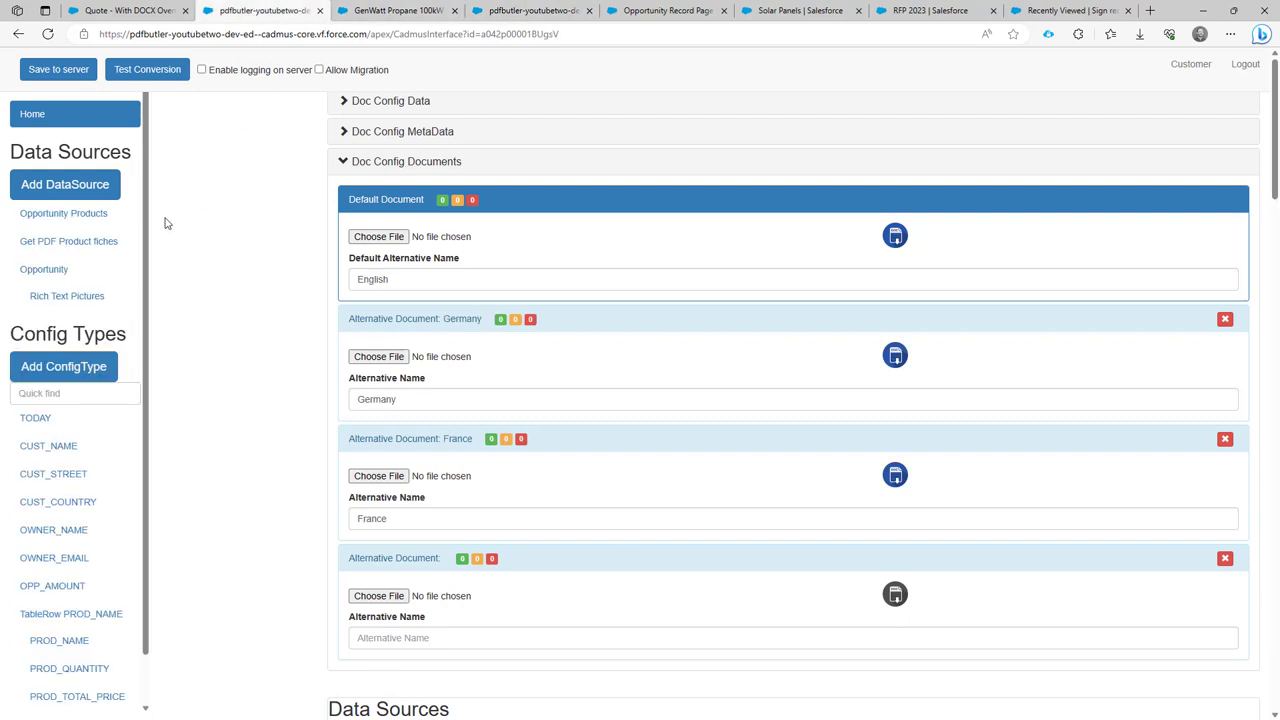
left_click(376, 240)
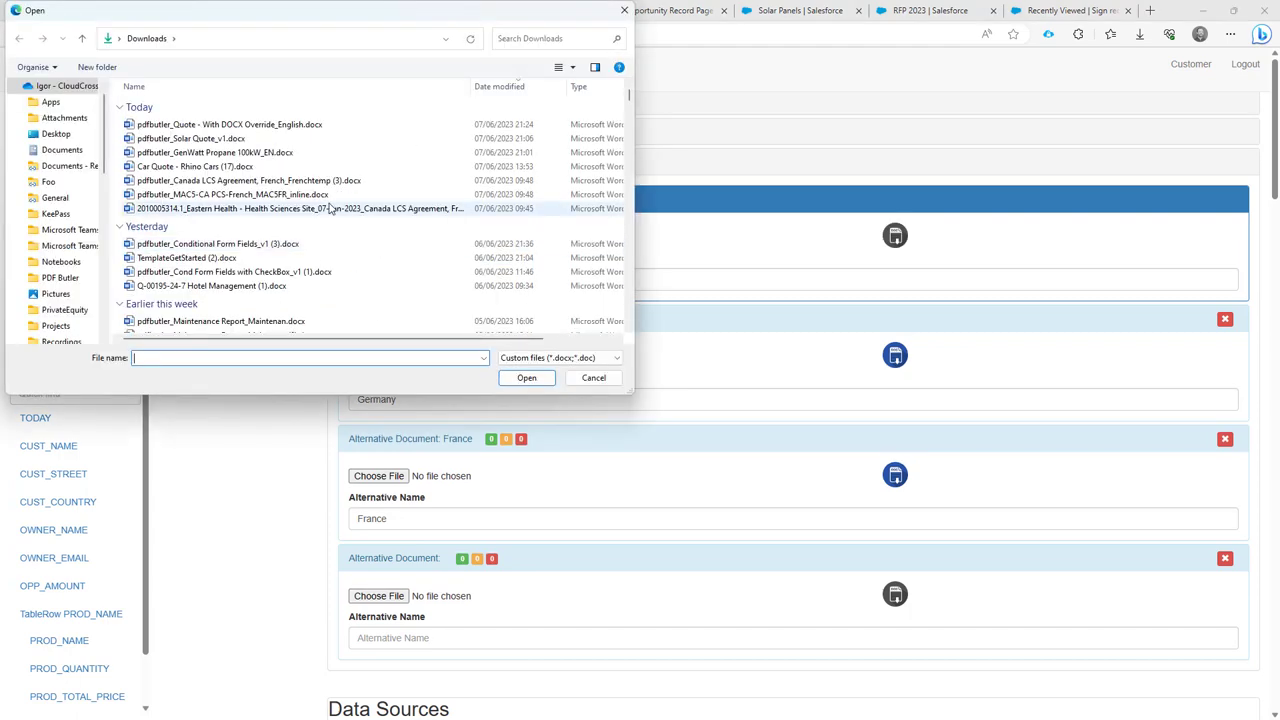
double_click(305, 125)
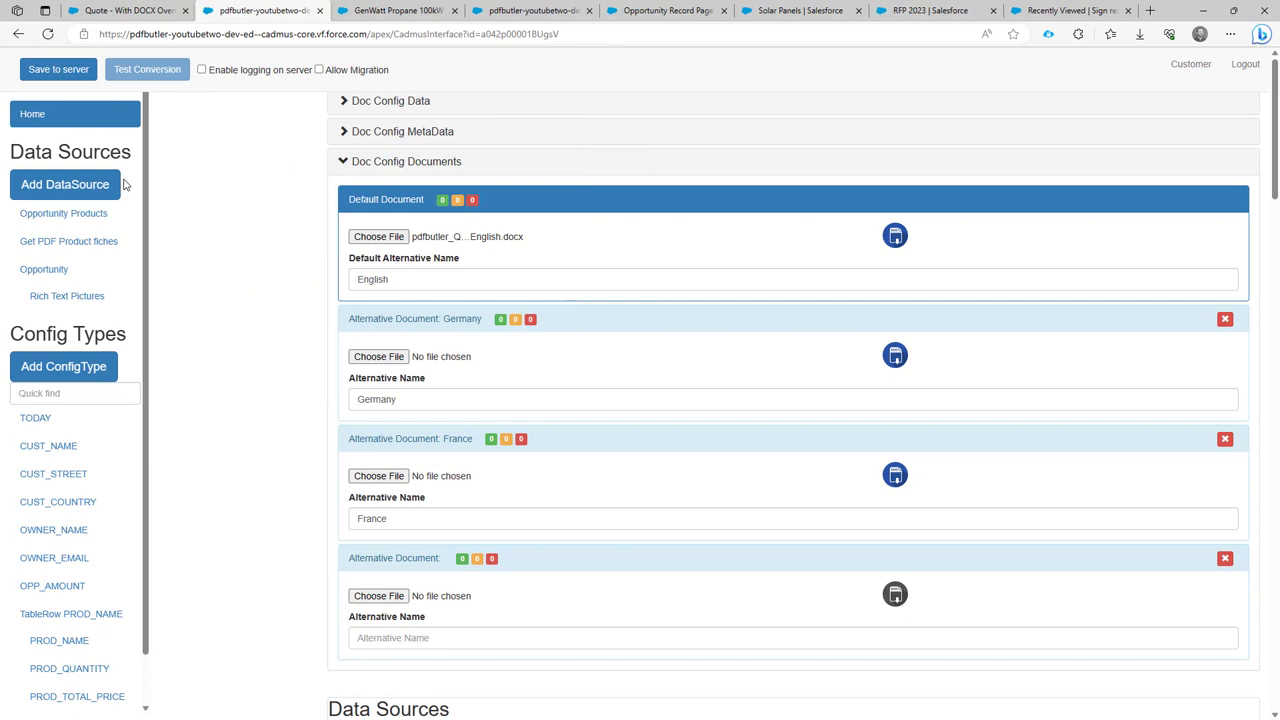
Step: Start a new config type for the quote and set its type to DOCUMENT V3
left_click(87, 368)
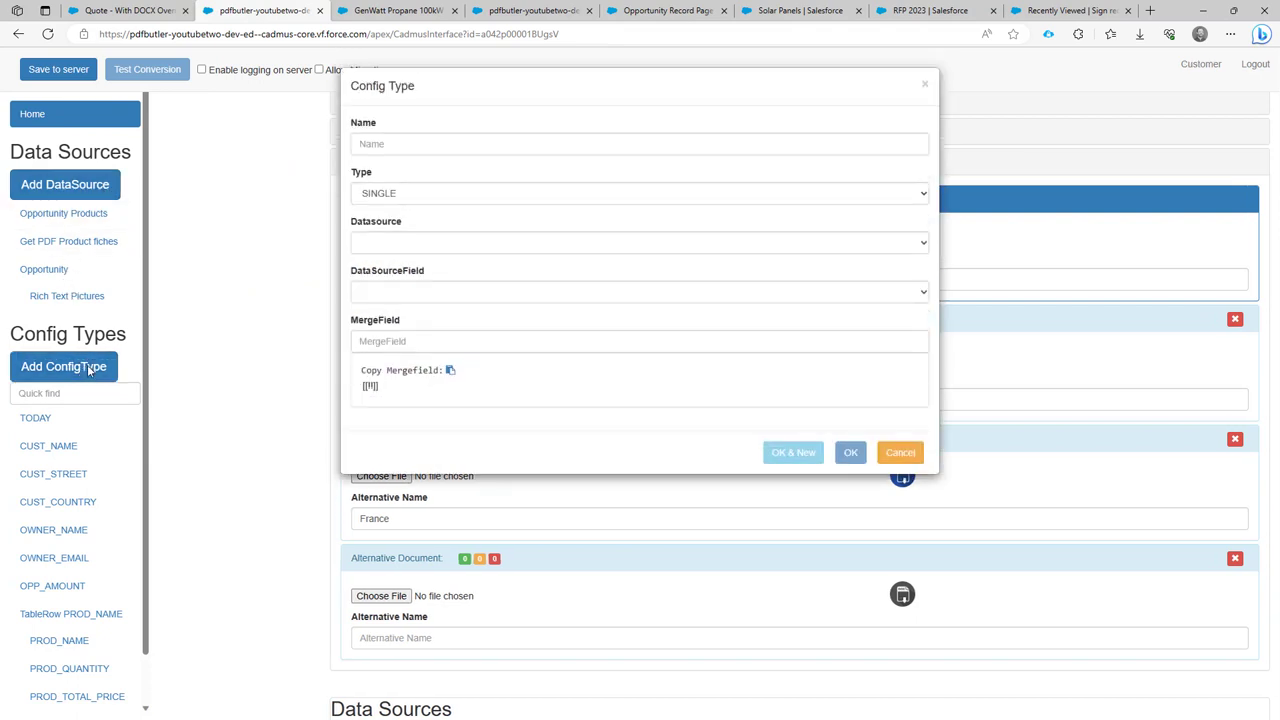
left_click(470, 198)
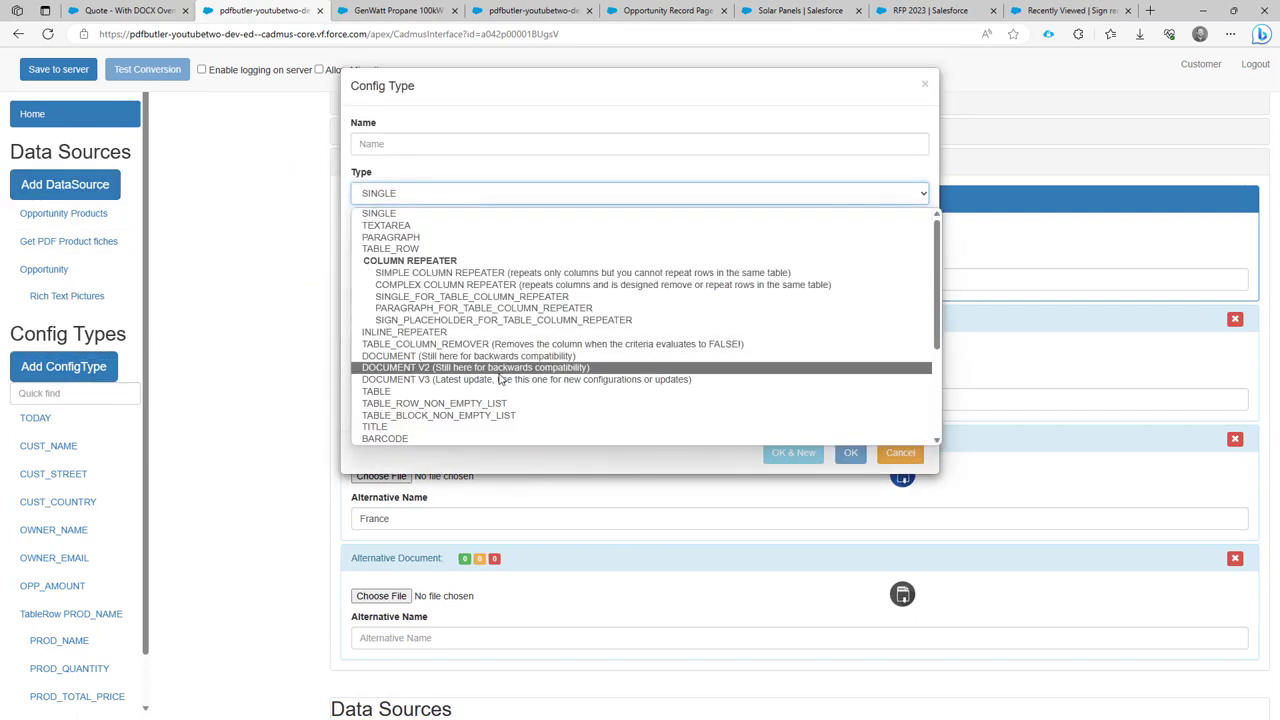
left_click(500, 379)
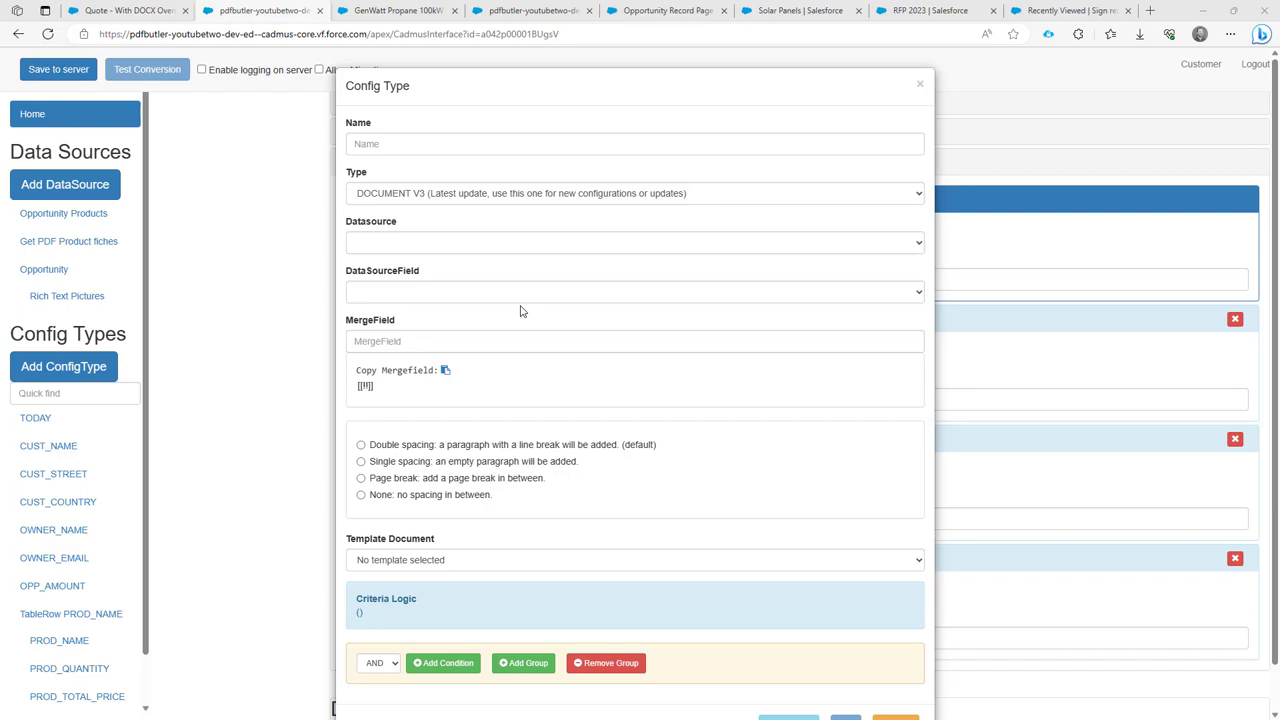
Step: Copy DOCX_OVERRIDE from the Word template into the config type's name and merge field
key("alt+Tab")
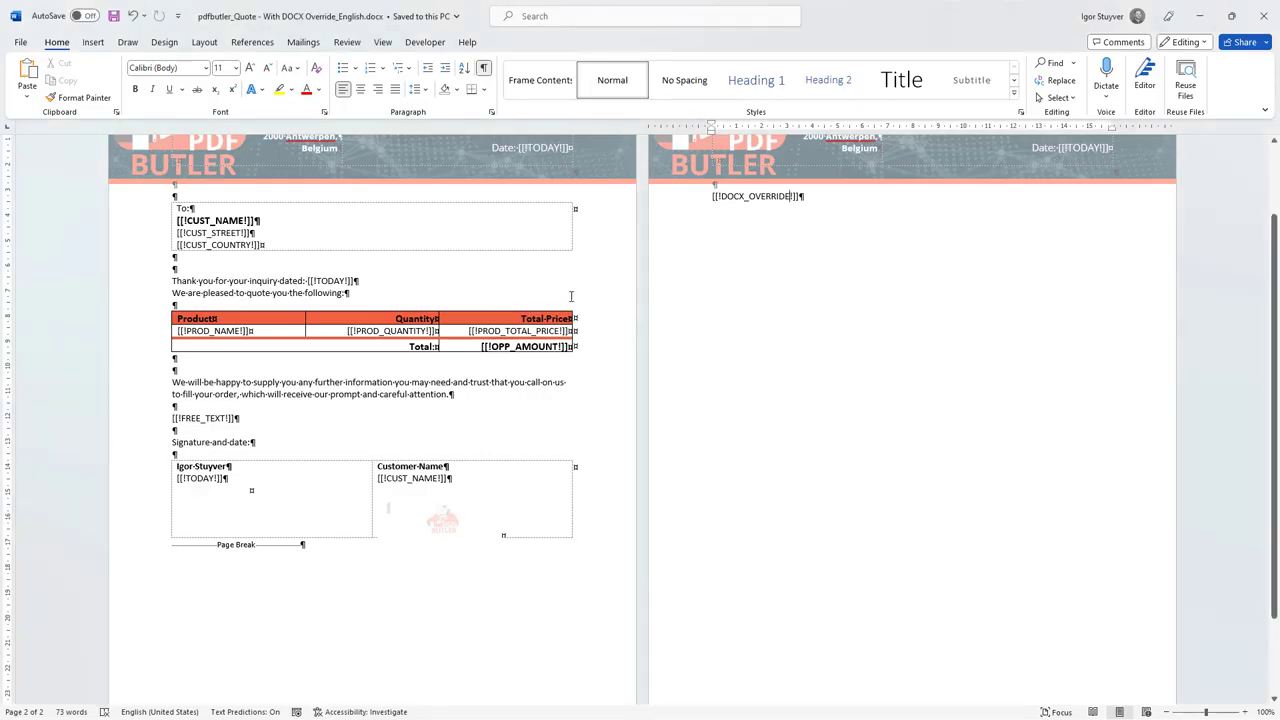
double_click(741, 196)
key("ctrl+c")
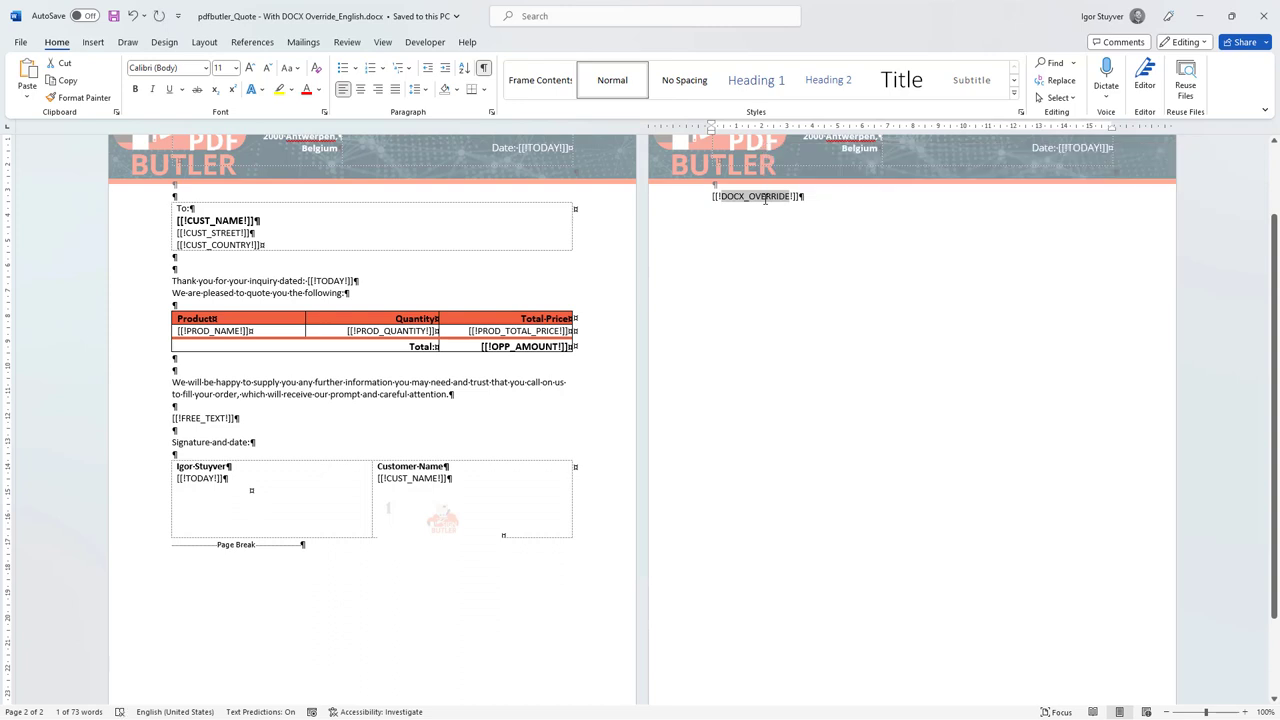
key("alt+Tab")
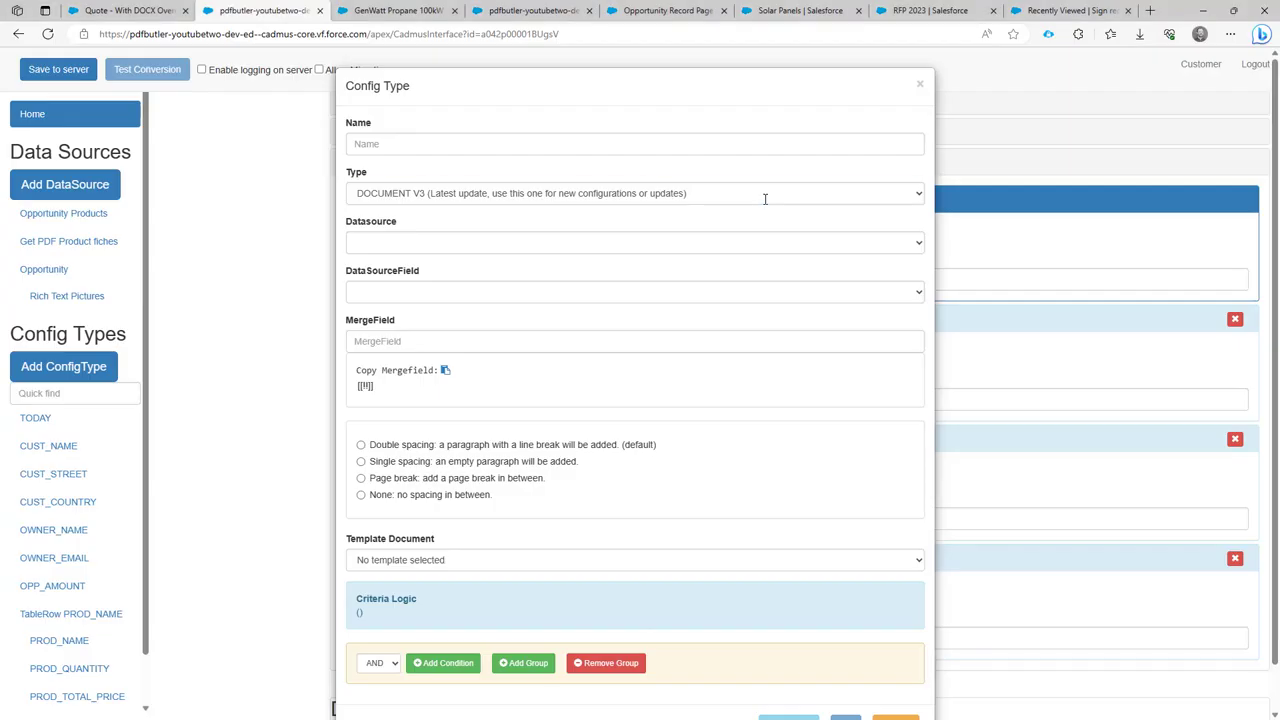
left_click(446, 143)
key("ctrl+v")
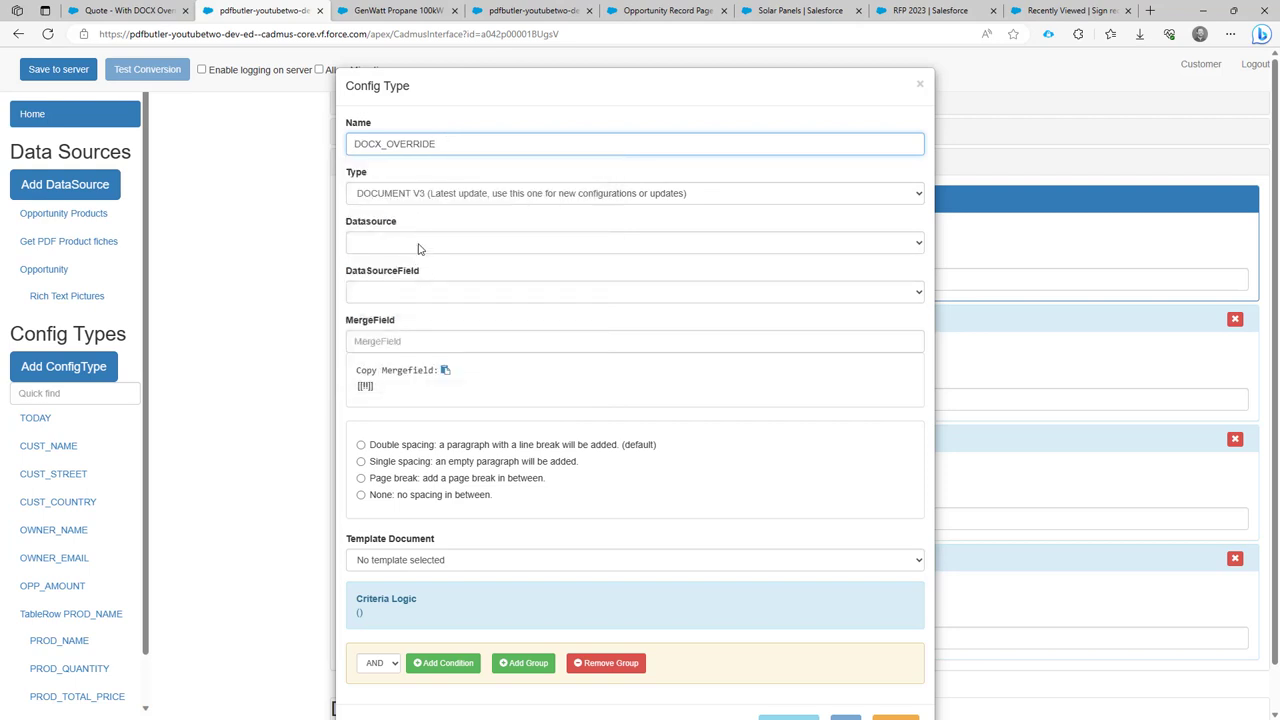
left_click(416, 342)
key("ctrl+v")
Step: Choose GenWatt Propane 100kW as the config type's template document
scroll(410, 455, "down", 1)
left_click(432, 512)
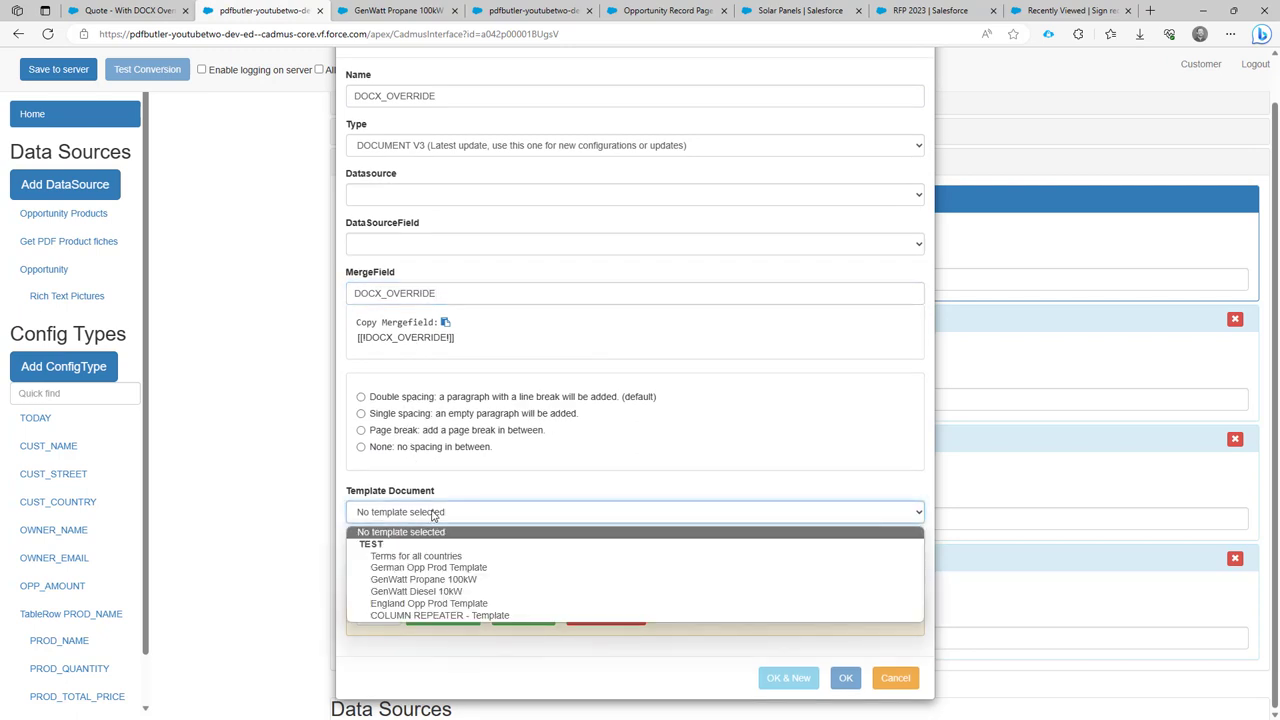
left_click(479, 580)
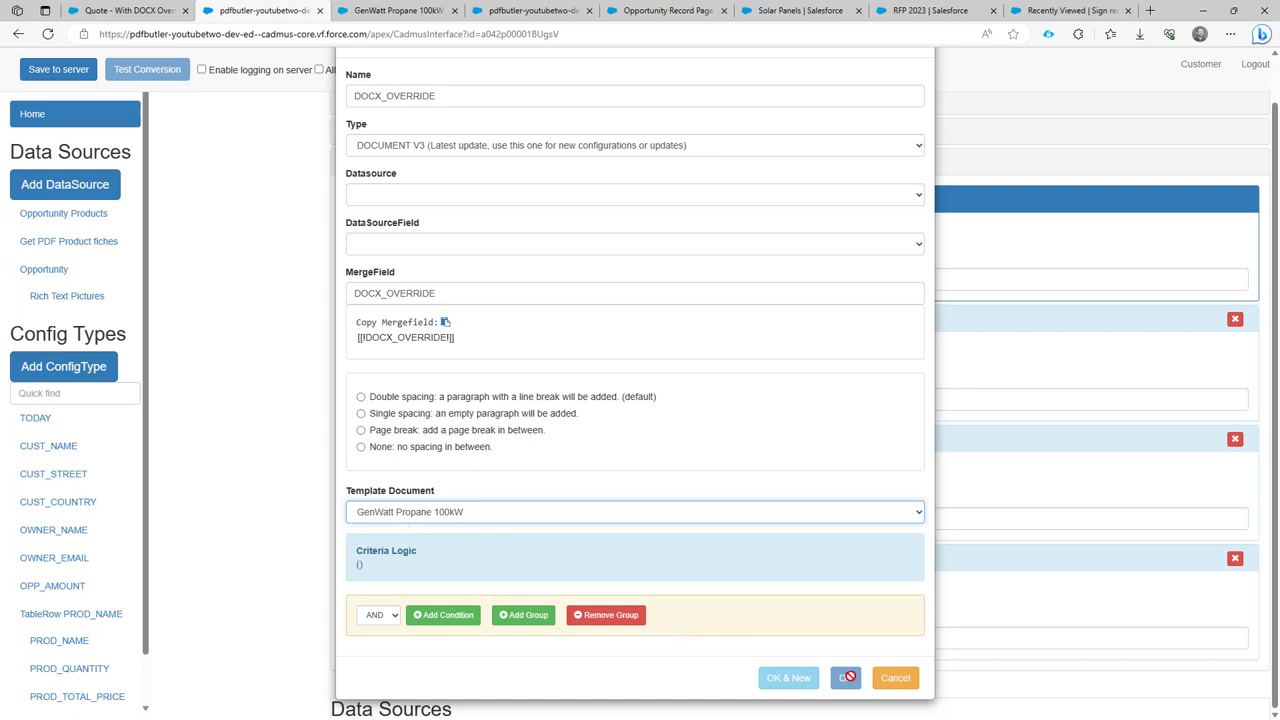
Step: Set the config type's data source to Opportunity and its data source field to Name, and confirm the config type
scroll(476, 292, "up", 1)
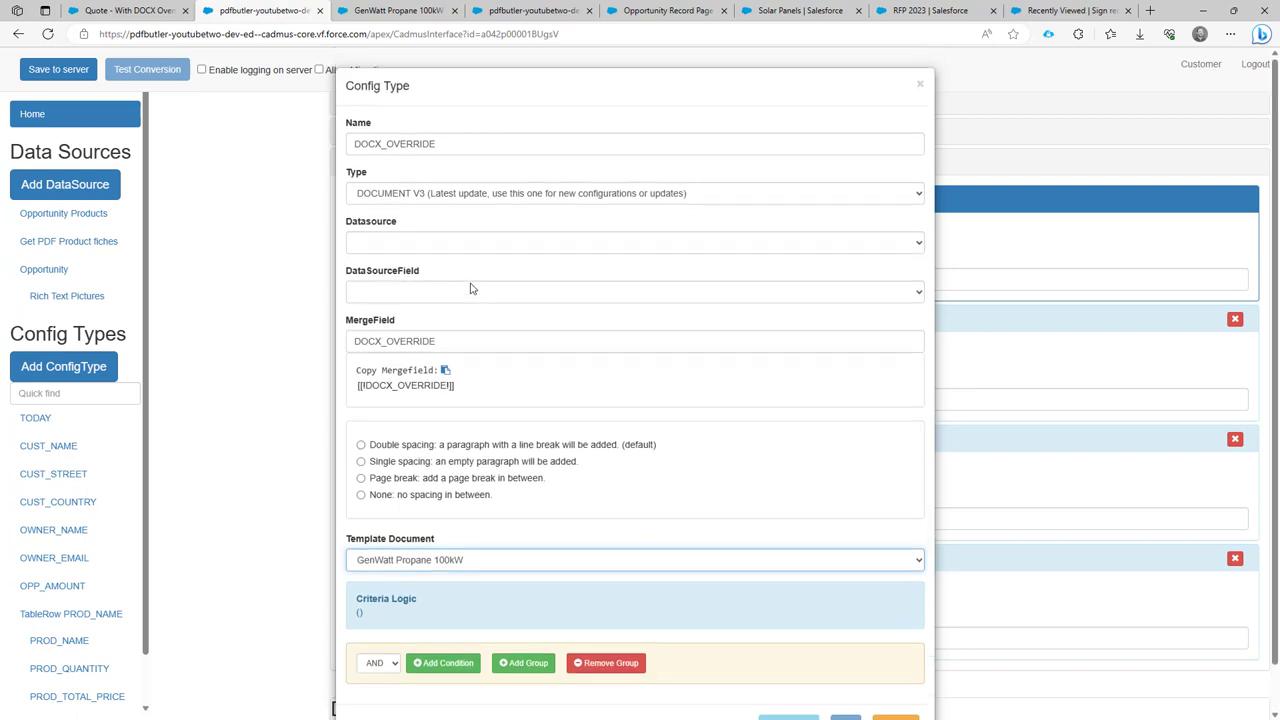
left_click(450, 246)
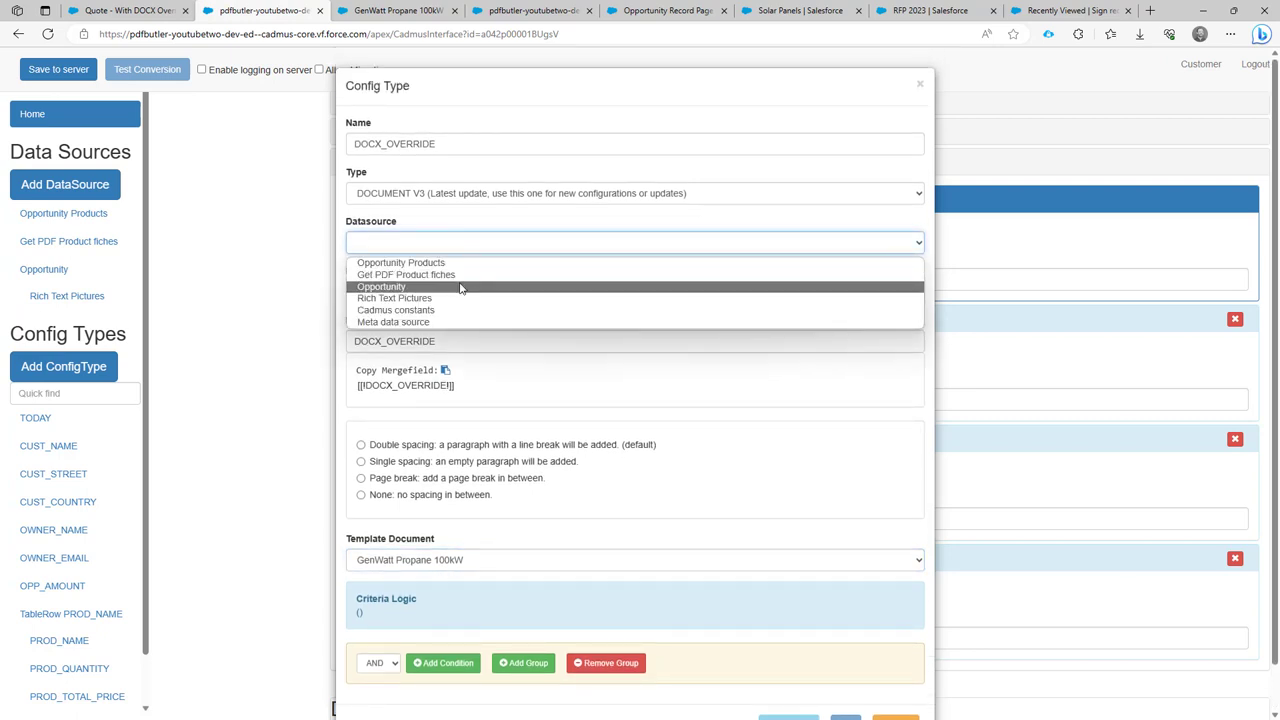
left_click(460, 286)
left_click(458, 291)
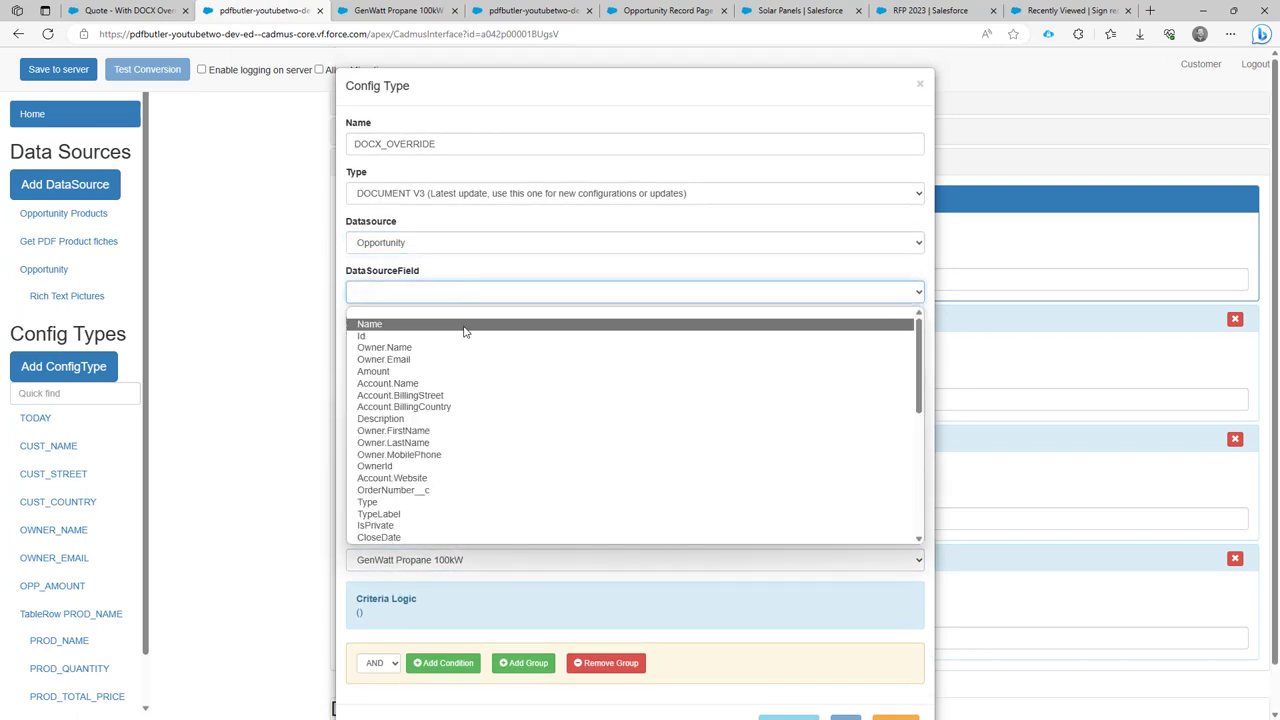
left_click(464, 326)
scroll(497, 334, "down", 1)
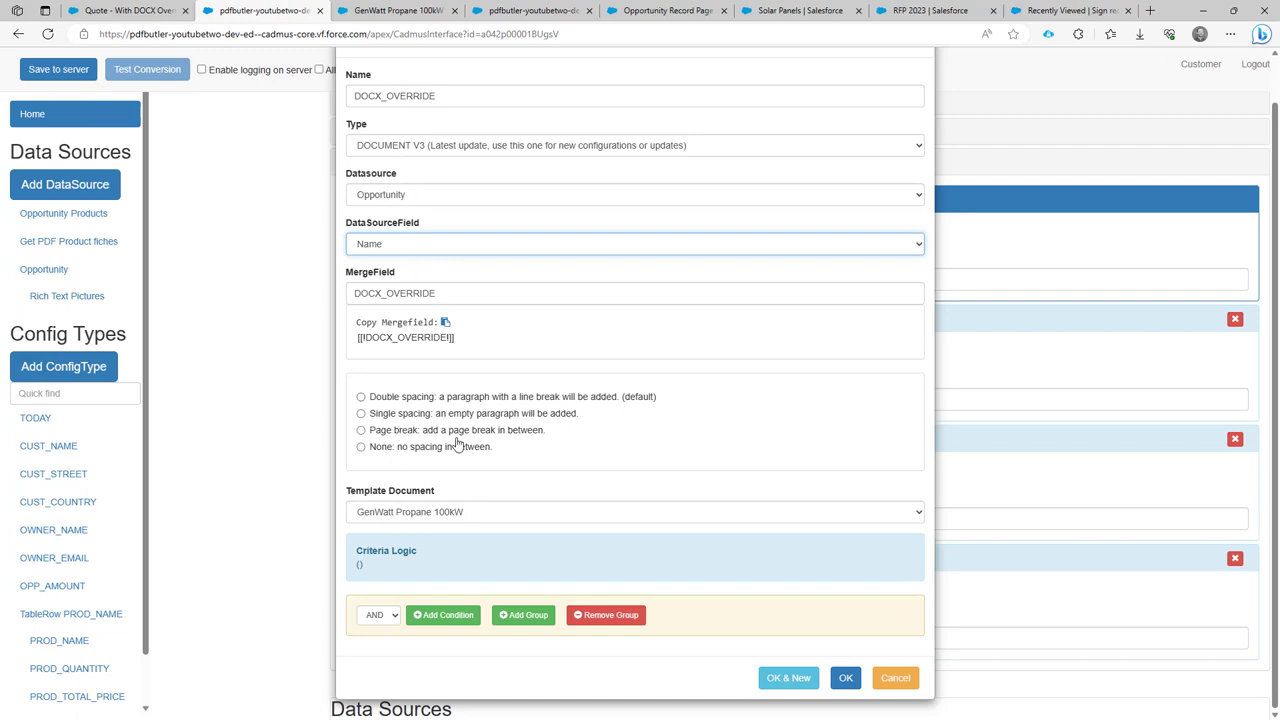
left_click(843, 679)
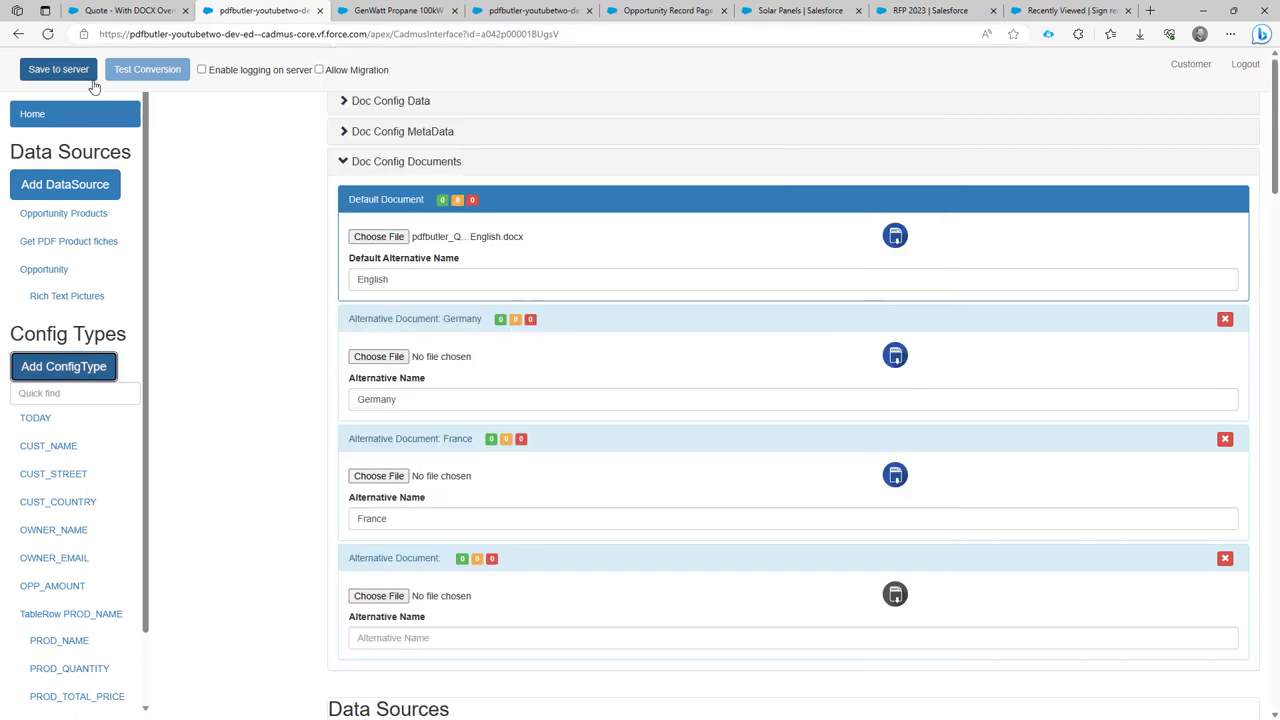
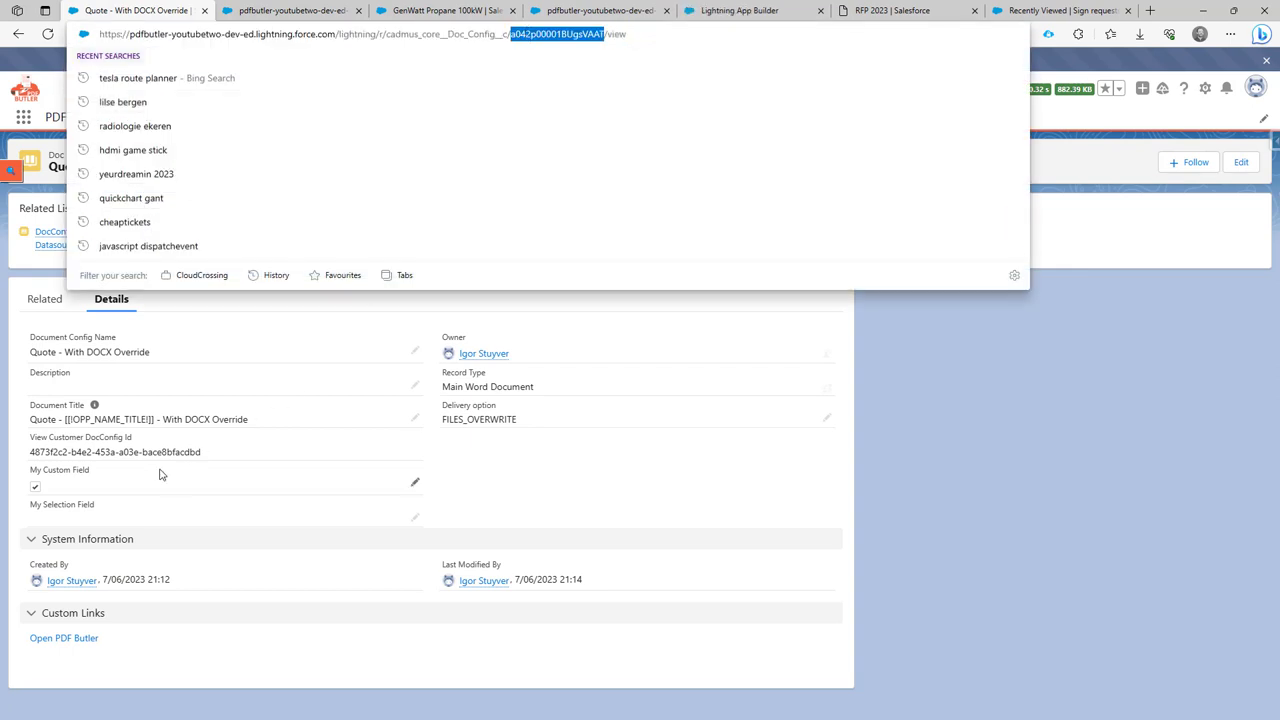
Step: Copy the quote's Customer DocConfig Id into DocConfigs to retrieve for the Opportunity Record Page's Quote component, and save the page
left_click_drag(30, 452, 203, 452)
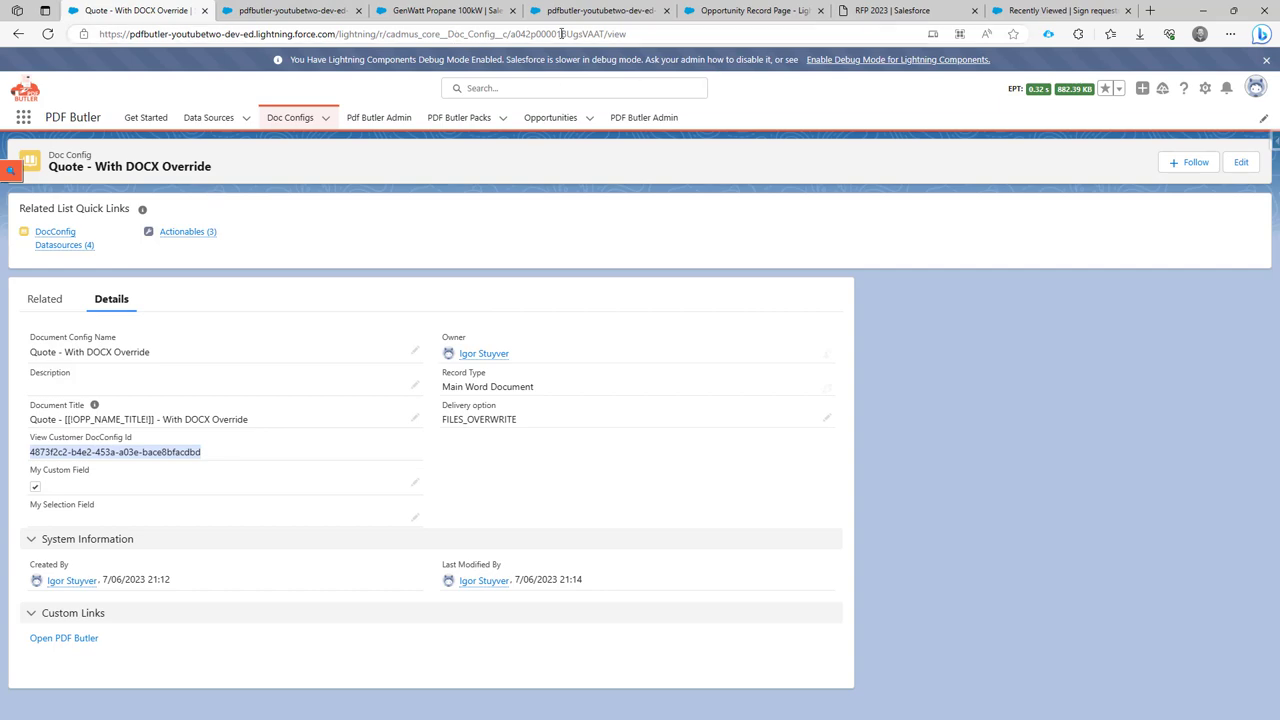
left_click(845, 10)
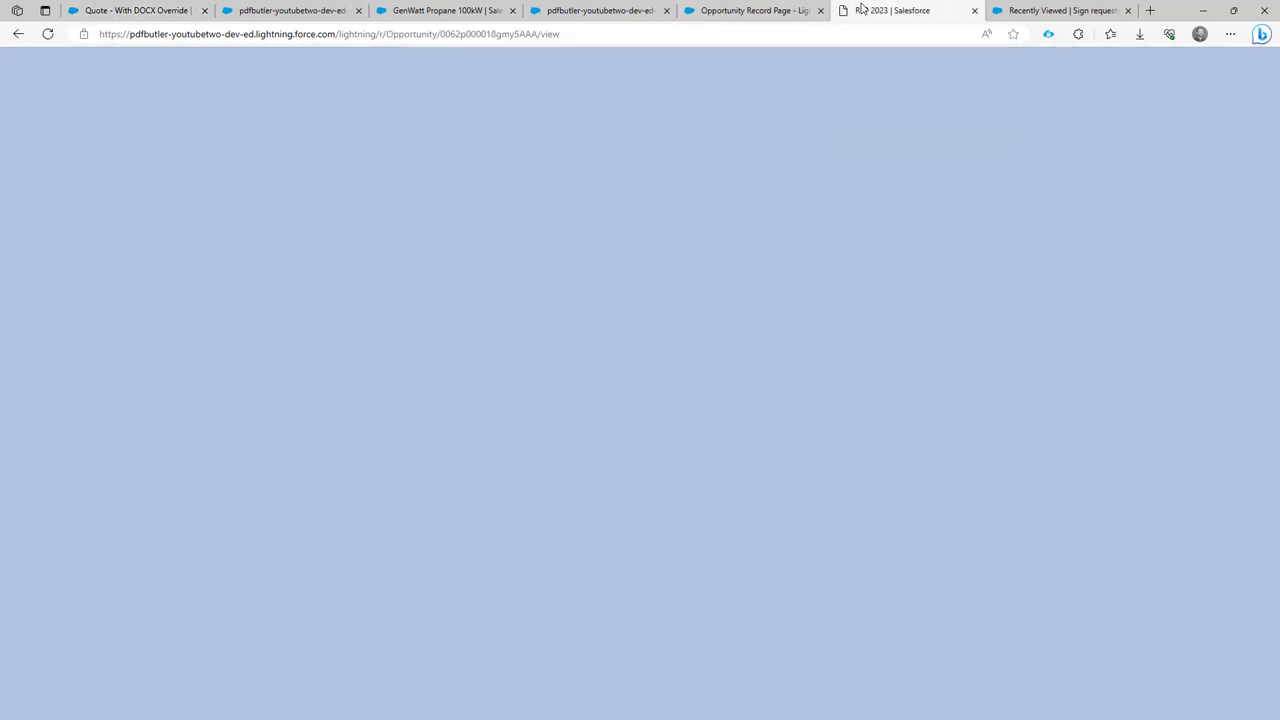
left_click(752, 10)
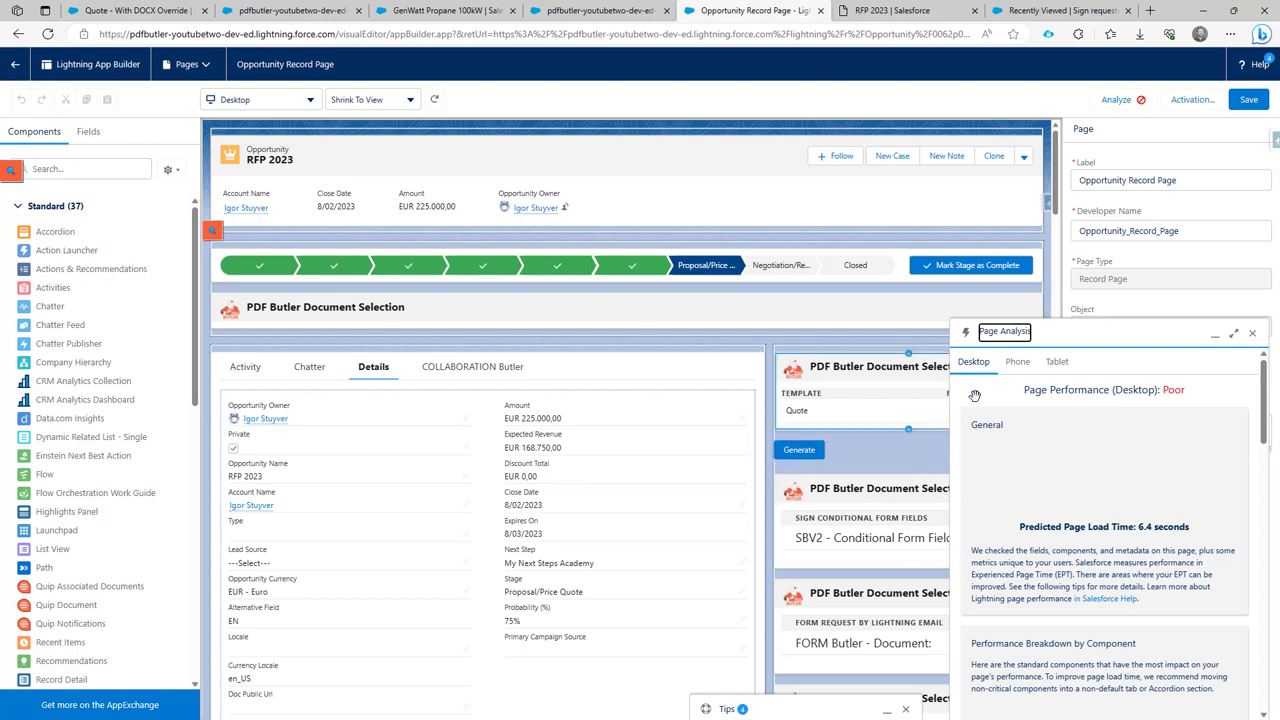
left_click(1252, 333)
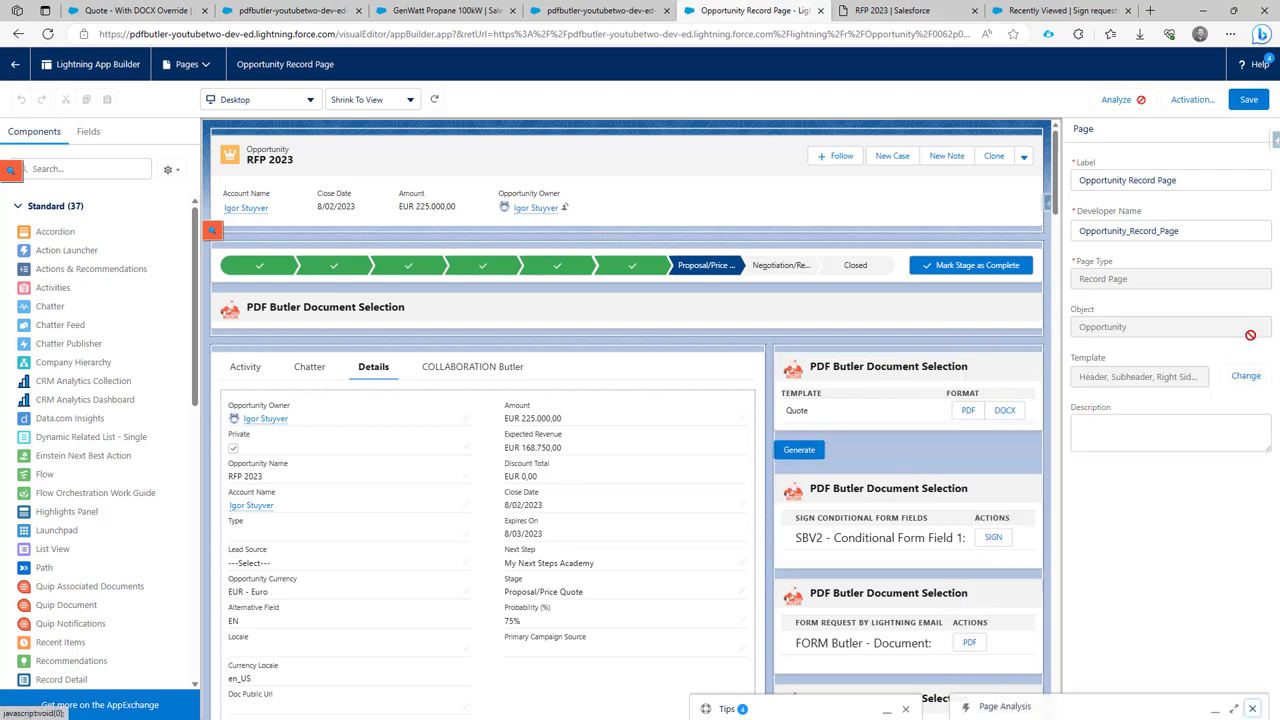
left_click(940, 382)
double_click(1137, 185)
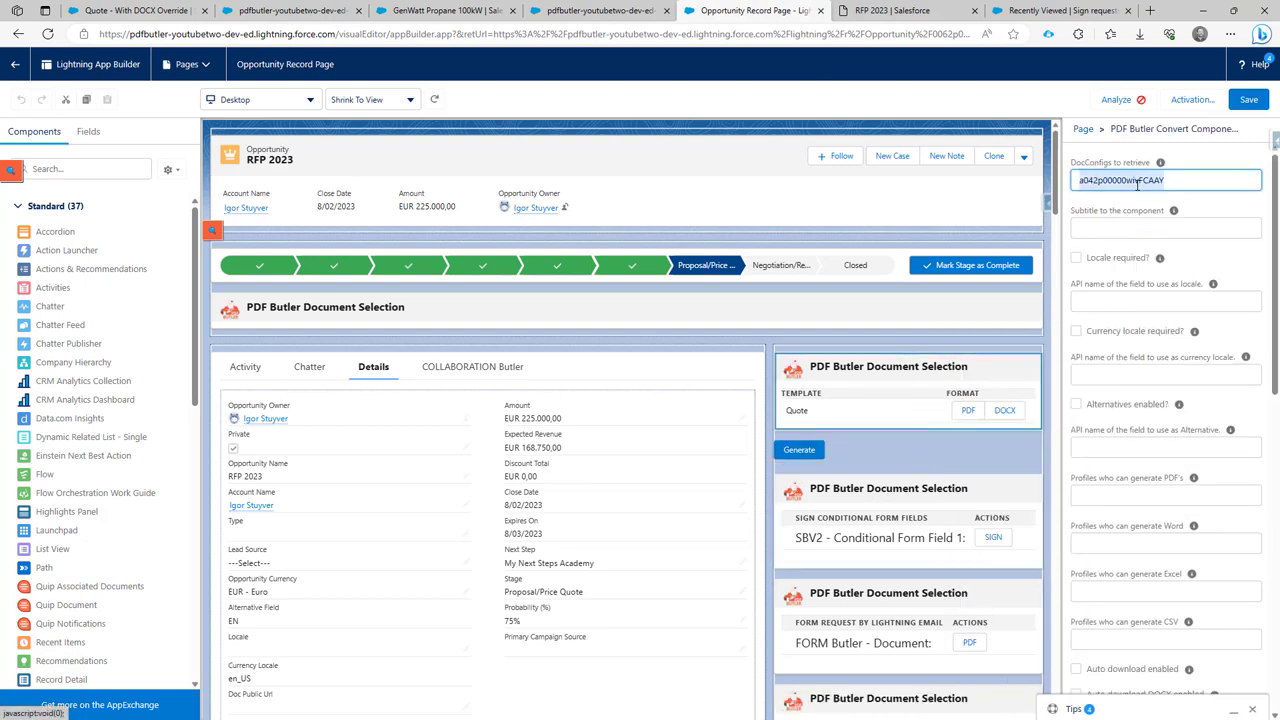
type("4873f2c2-b4e2-453a-a03e-bace8bfacdbc")
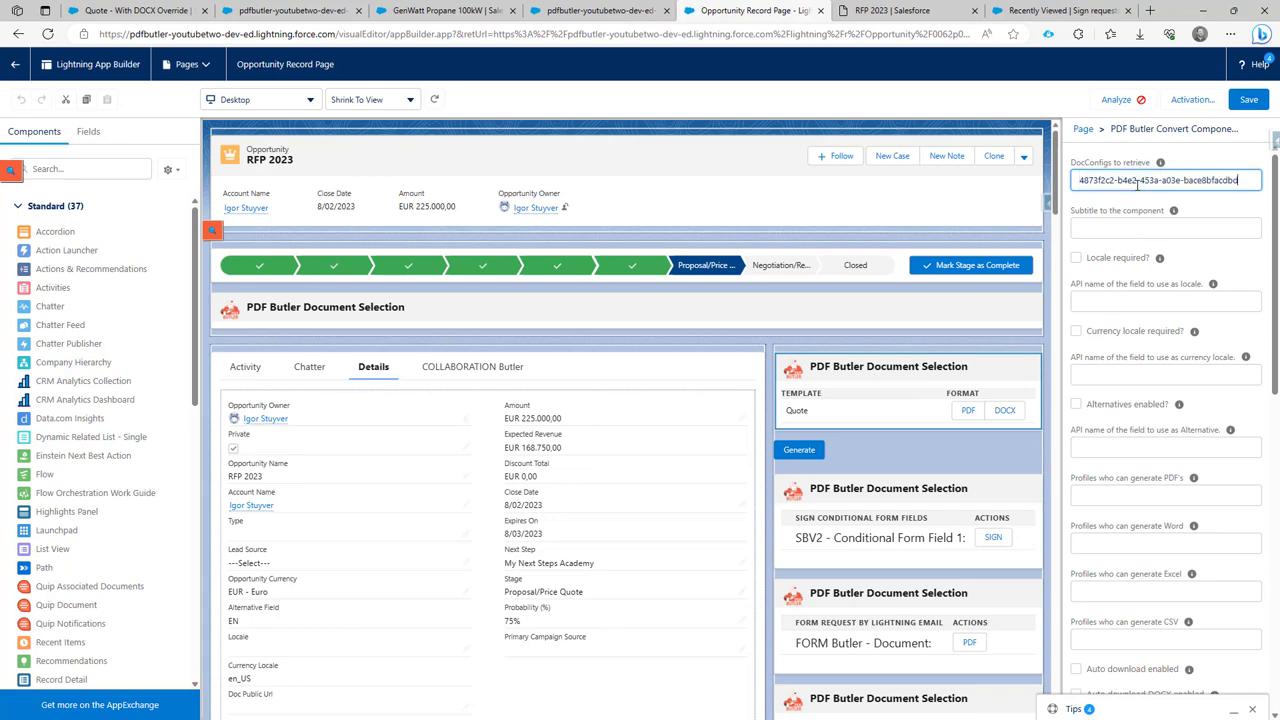
left_click(1248, 102)
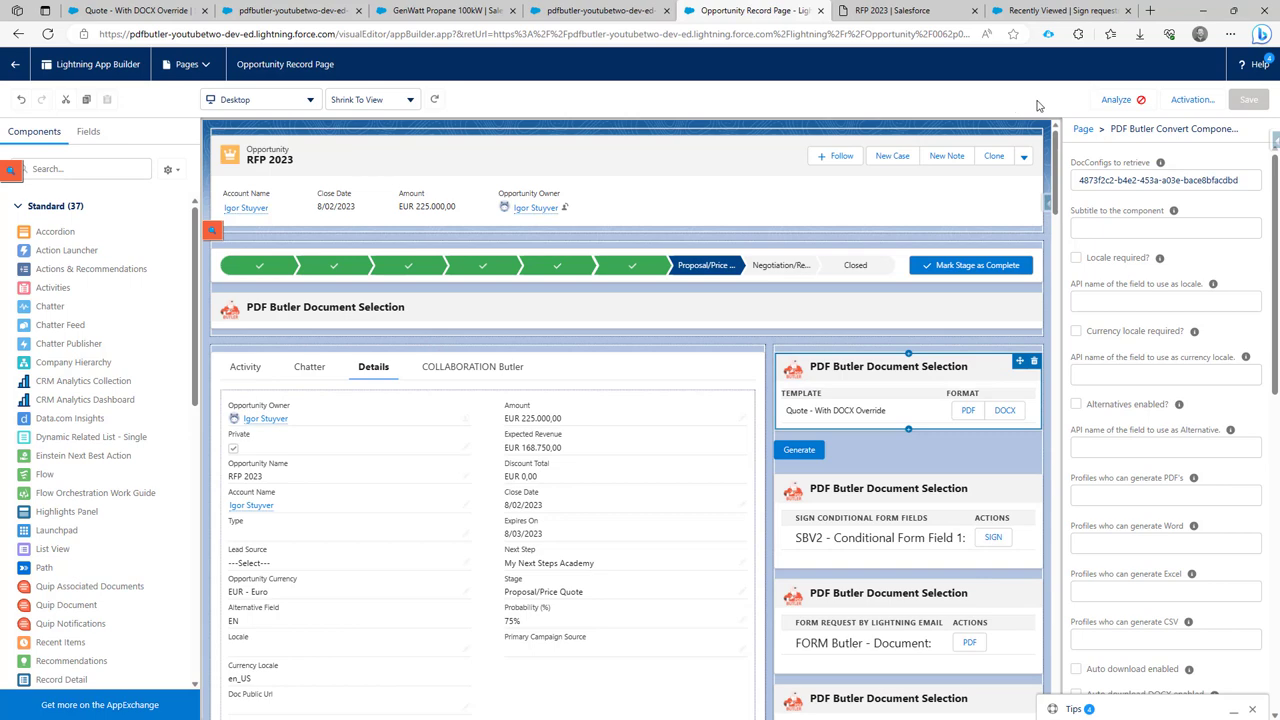
Step: Reload the RFP 2023 opportunity and generate the Quote - With DOCX Override template as a PDF
left_click(910, 18)
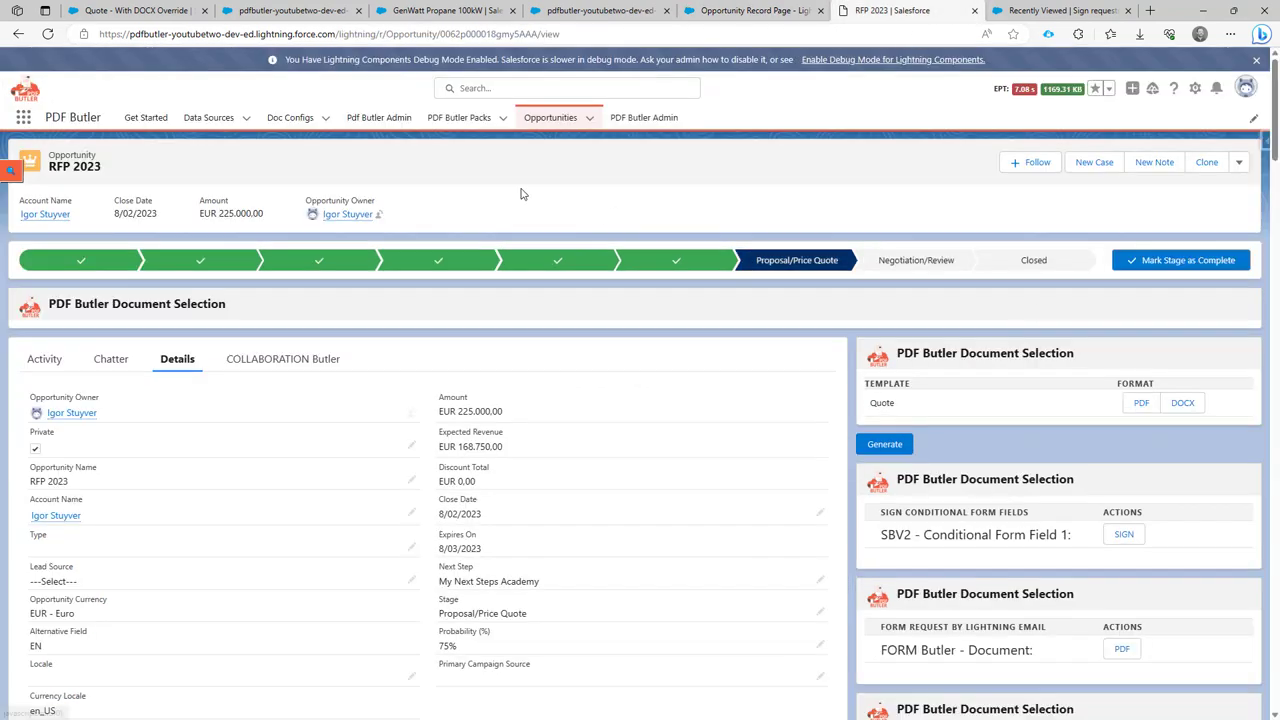
left_click(47, 34)
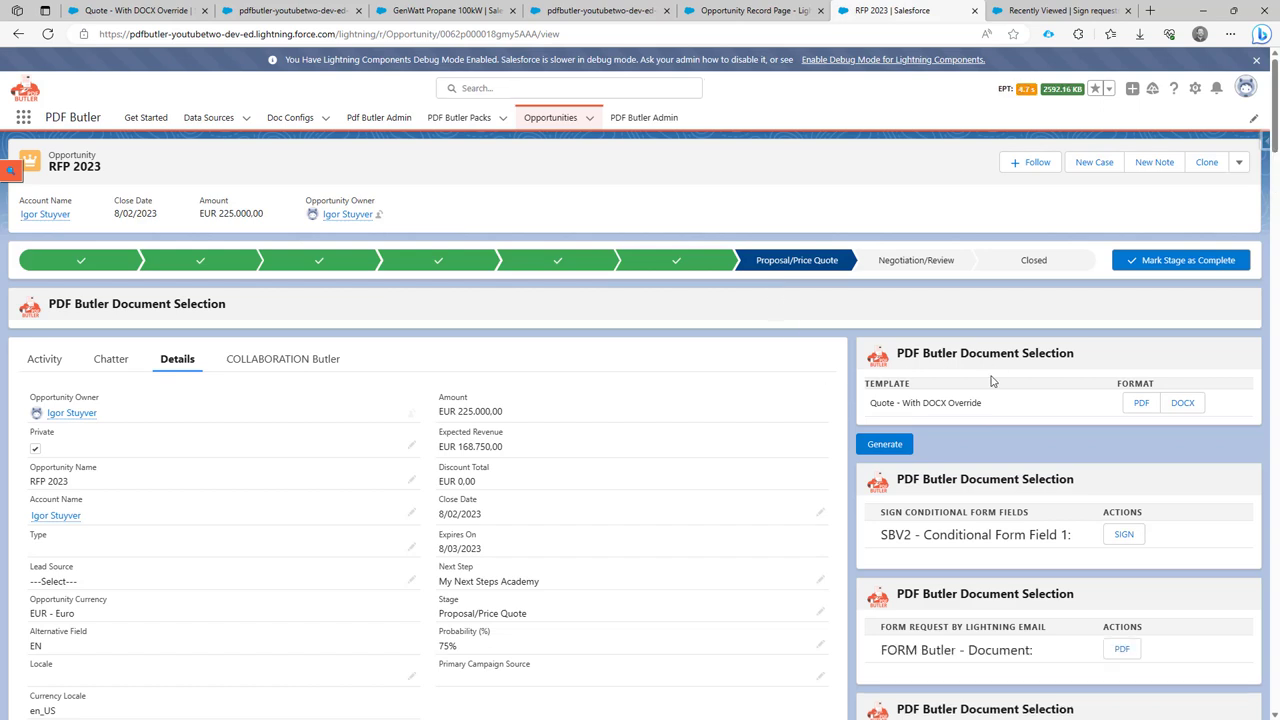
left_click(1141, 405)
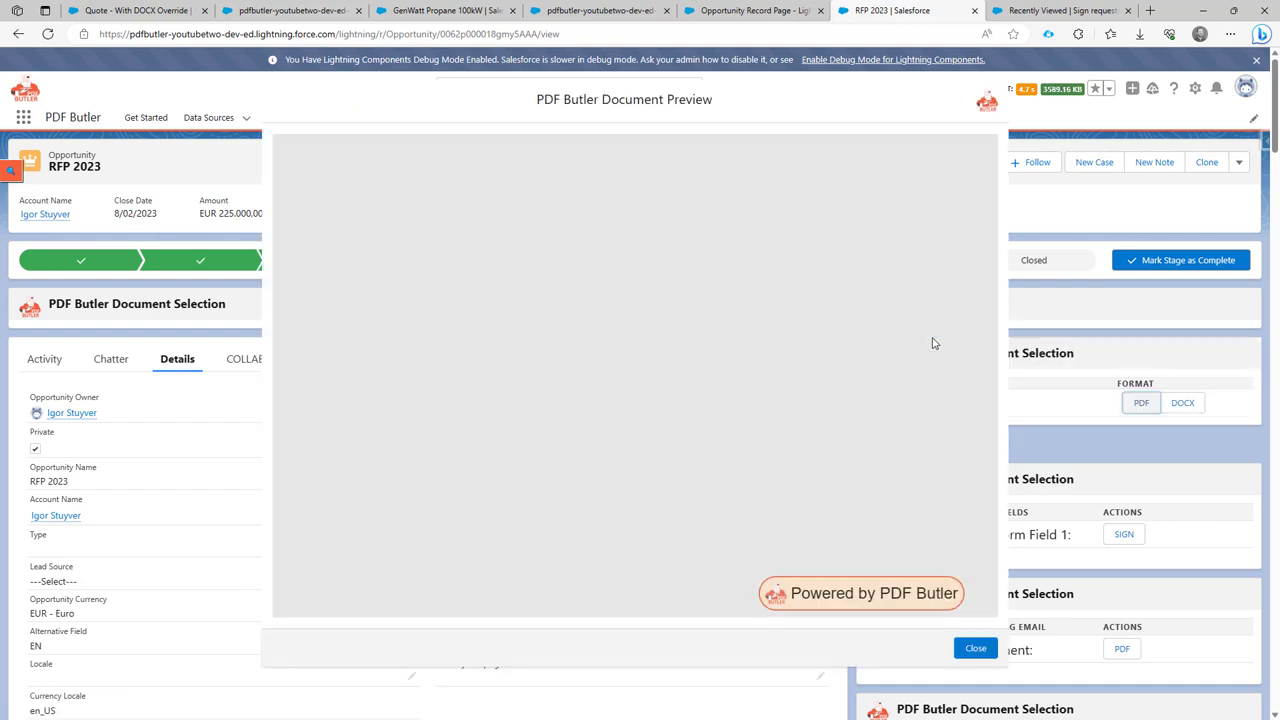
Step: Examine the GenWatt Propane 100kW product page in the PDF Butler document preview and close it
scroll(692, 325, "down", 3)
scroll(690, 325, "down", 7)
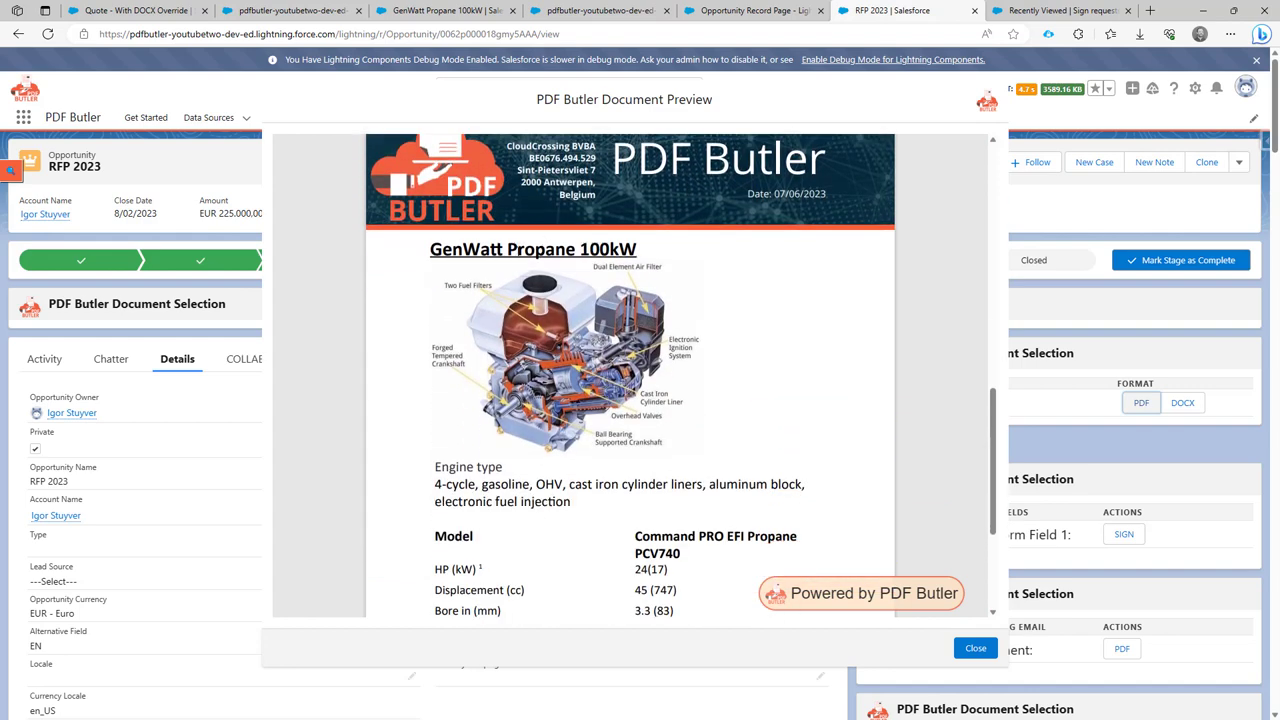
scroll(521, 256, "down", 3)
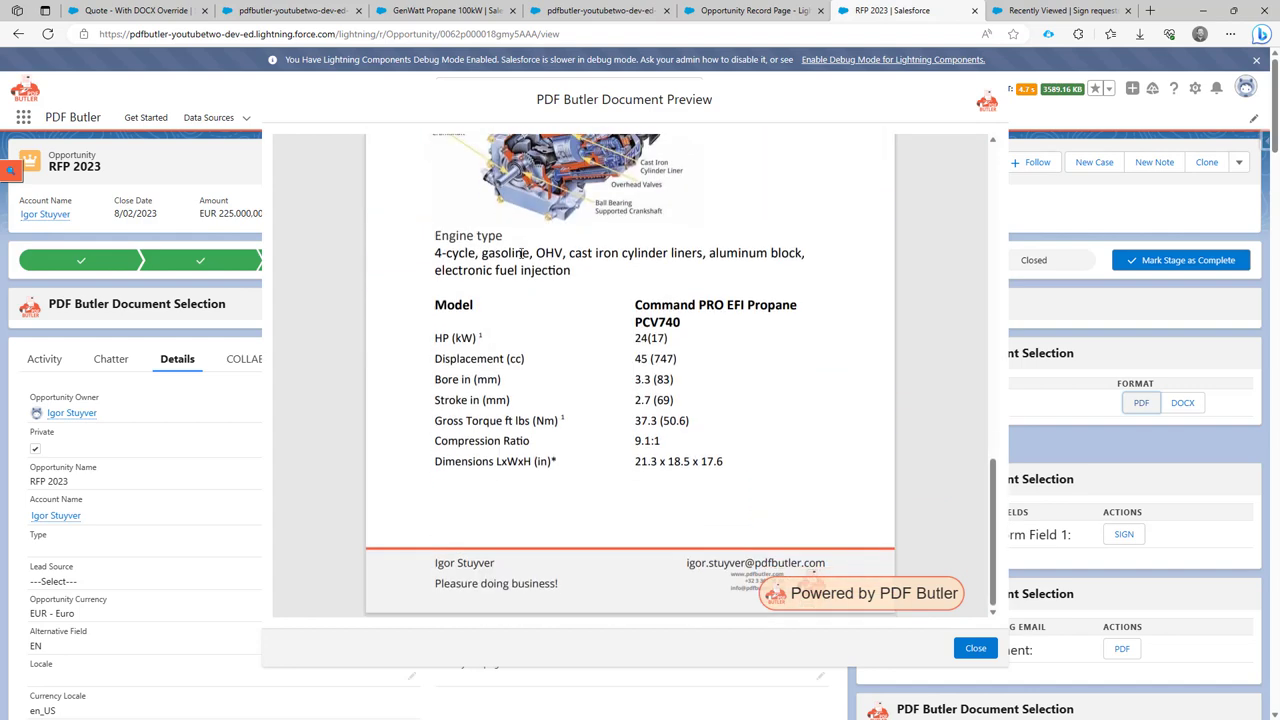
scroll(522, 260, "up", 3)
scroll(530, 270, "down", 1)
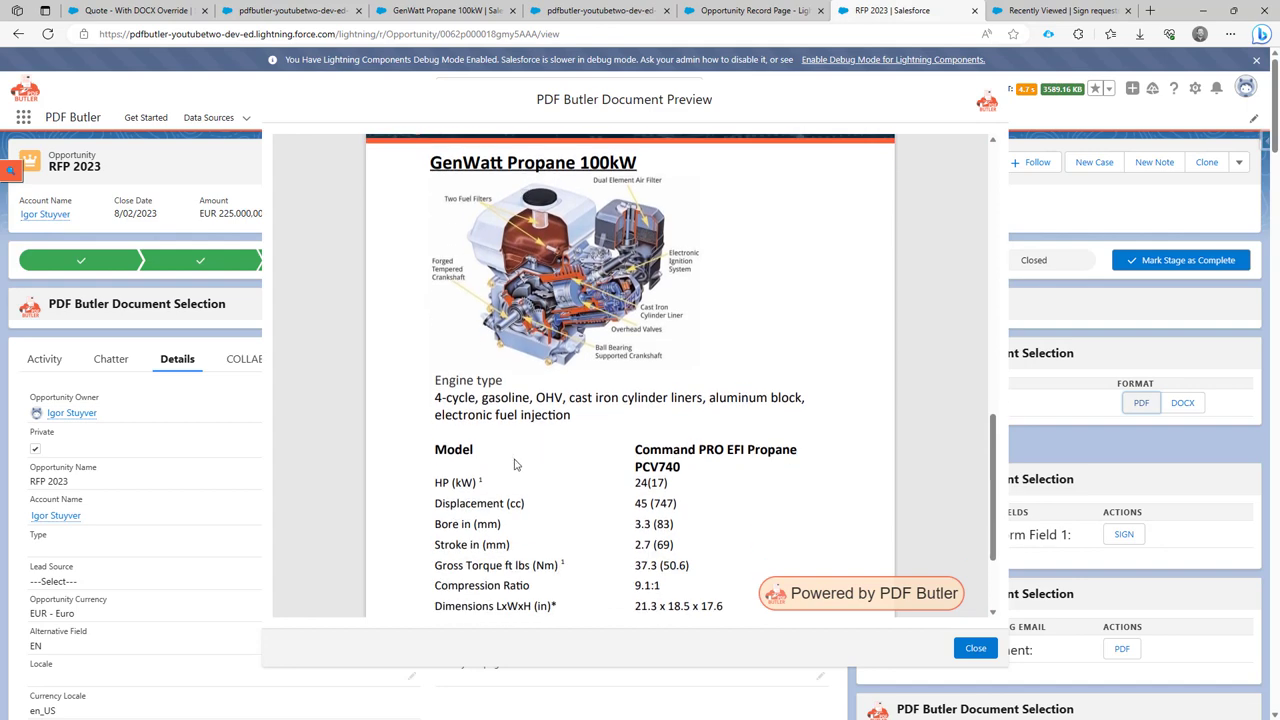
scroll(607, 495, "down", 1)
left_click(975, 648)
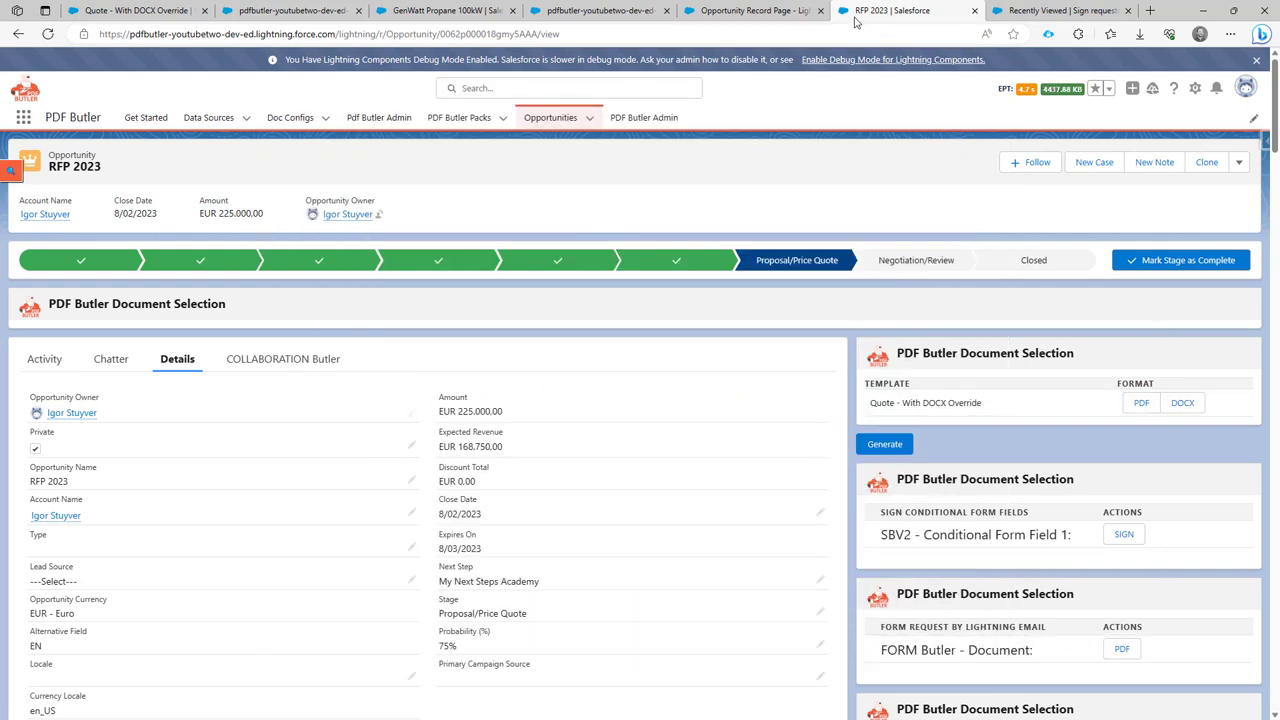
Step: Enable Auto download DOCX for the Quote - With DOCX Override component on the Opportunity Record Page and save the page
left_click(766, 11)
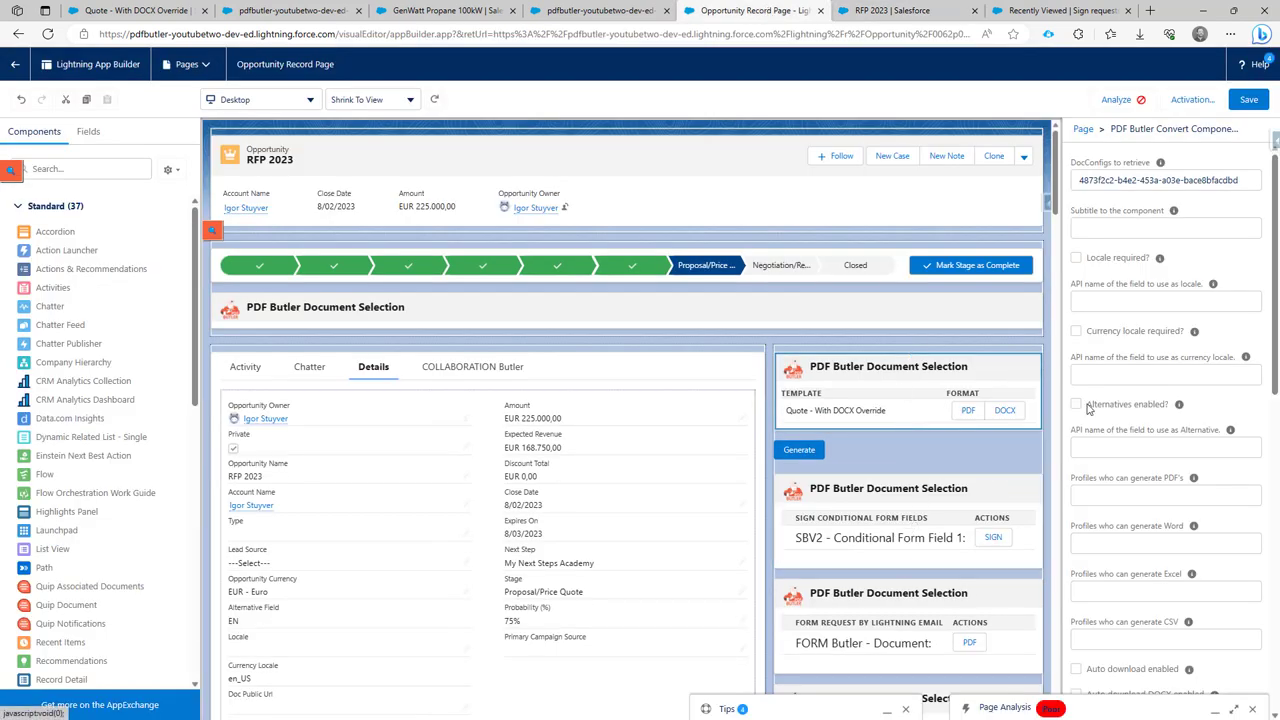
scroll(1100, 406, "down", 3)
scroll(1110, 407, "down", 1)
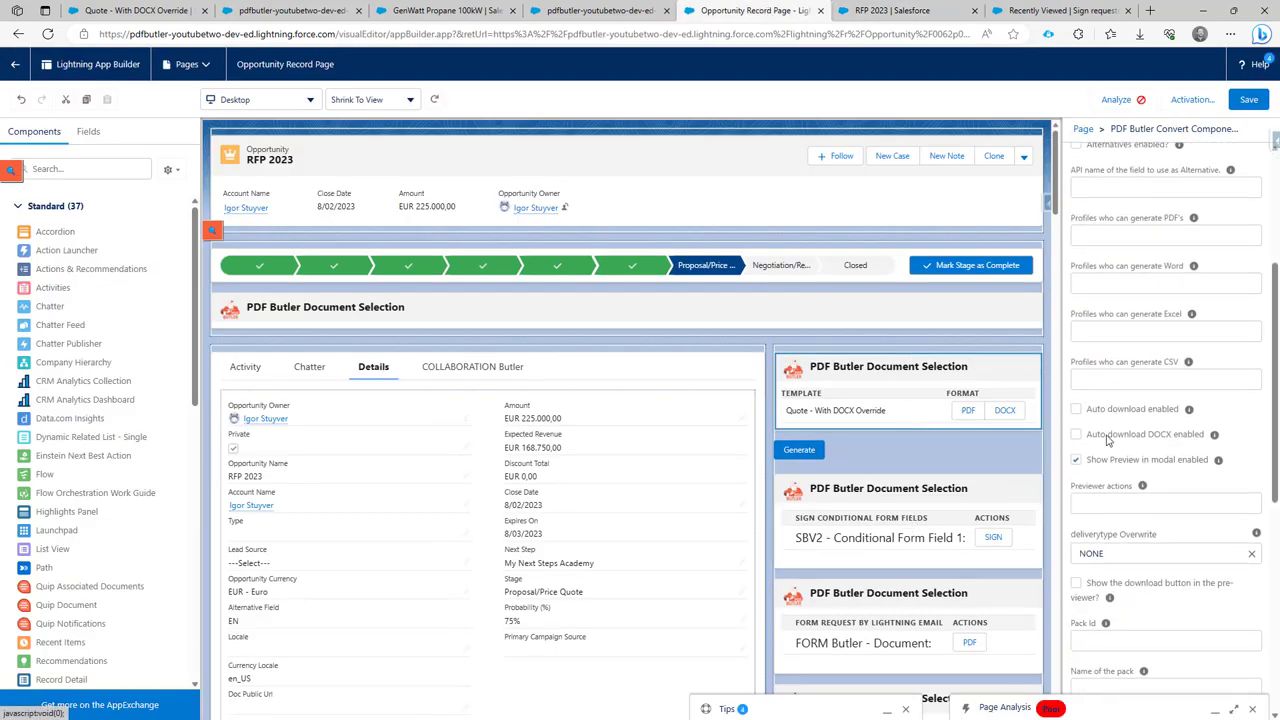
left_click(1107, 438)
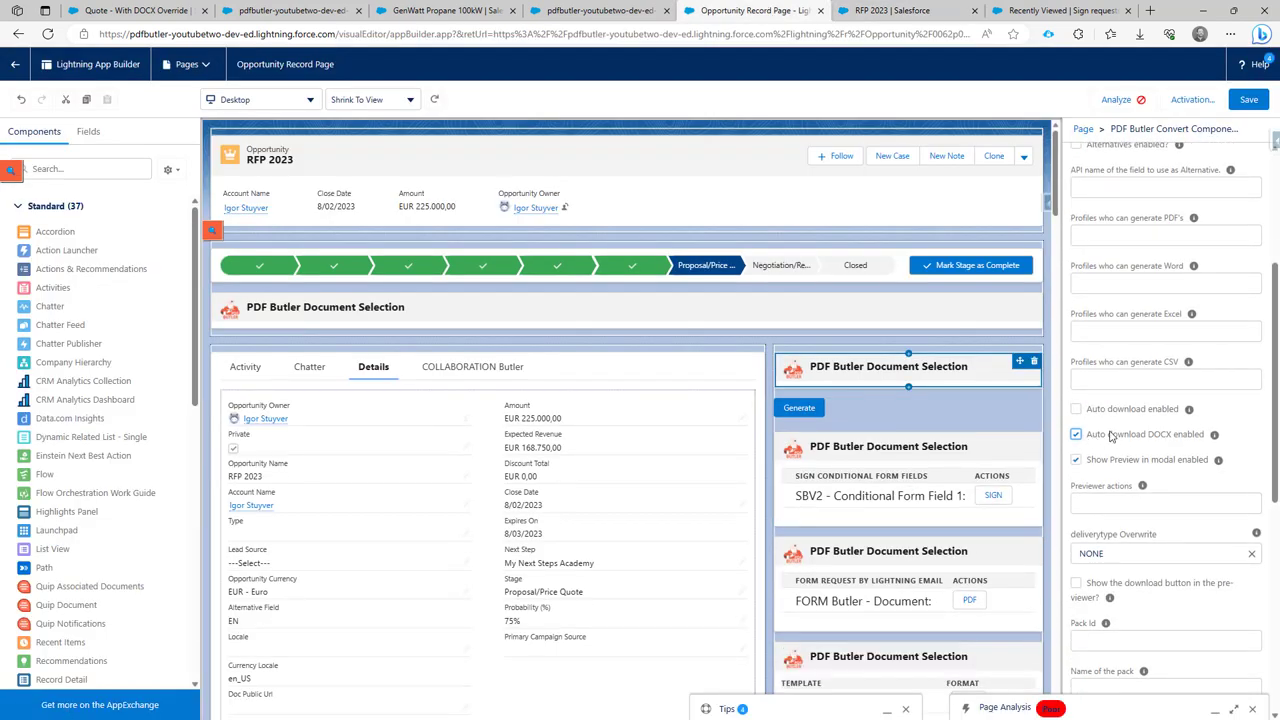
left_click(1249, 99)
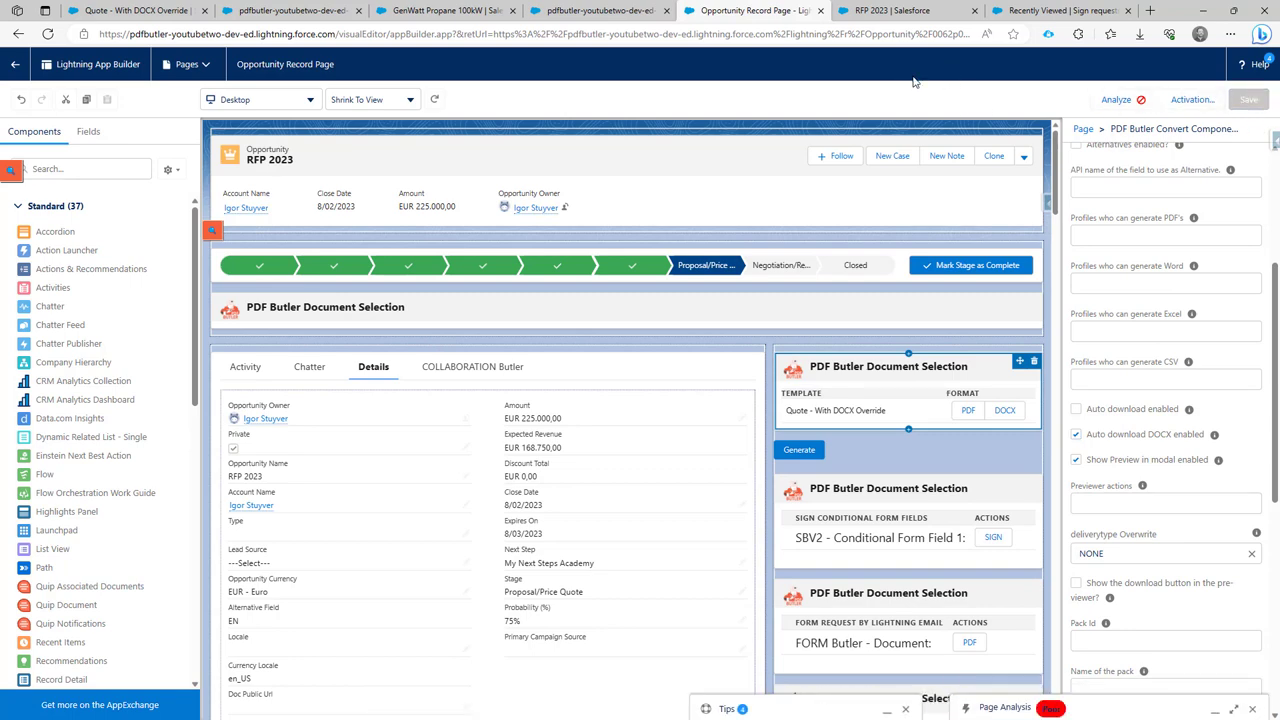
Step: Reload the RFP 2023 opportunity, generate Quote - With DOCX Override as DOCX and open the downloaded file in Word
left_click(893, 11)
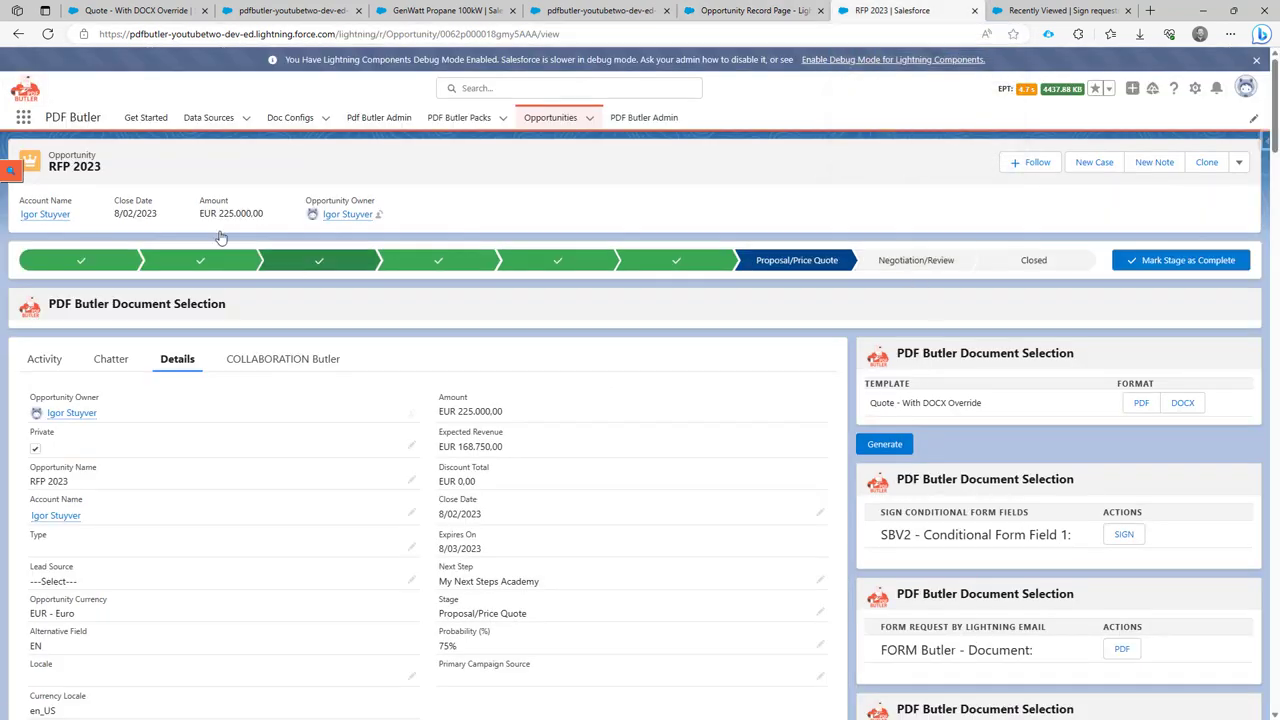
left_click(47, 34)
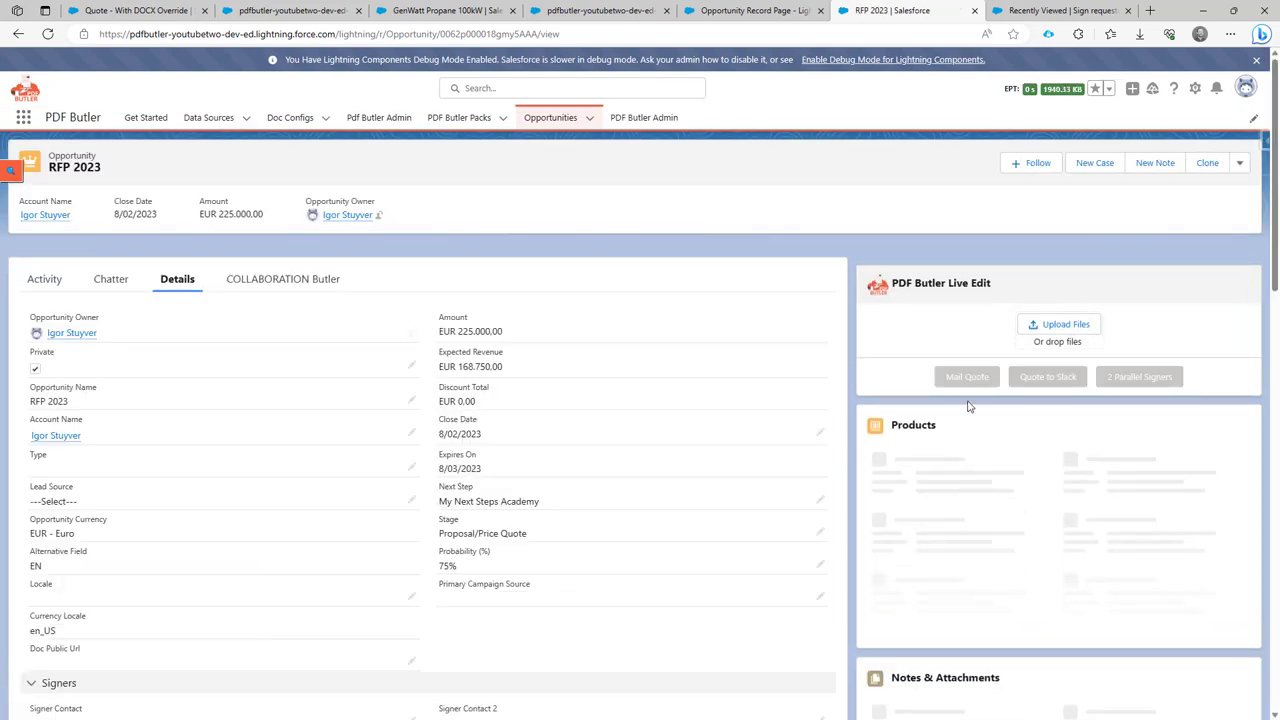
left_click(1178, 404)
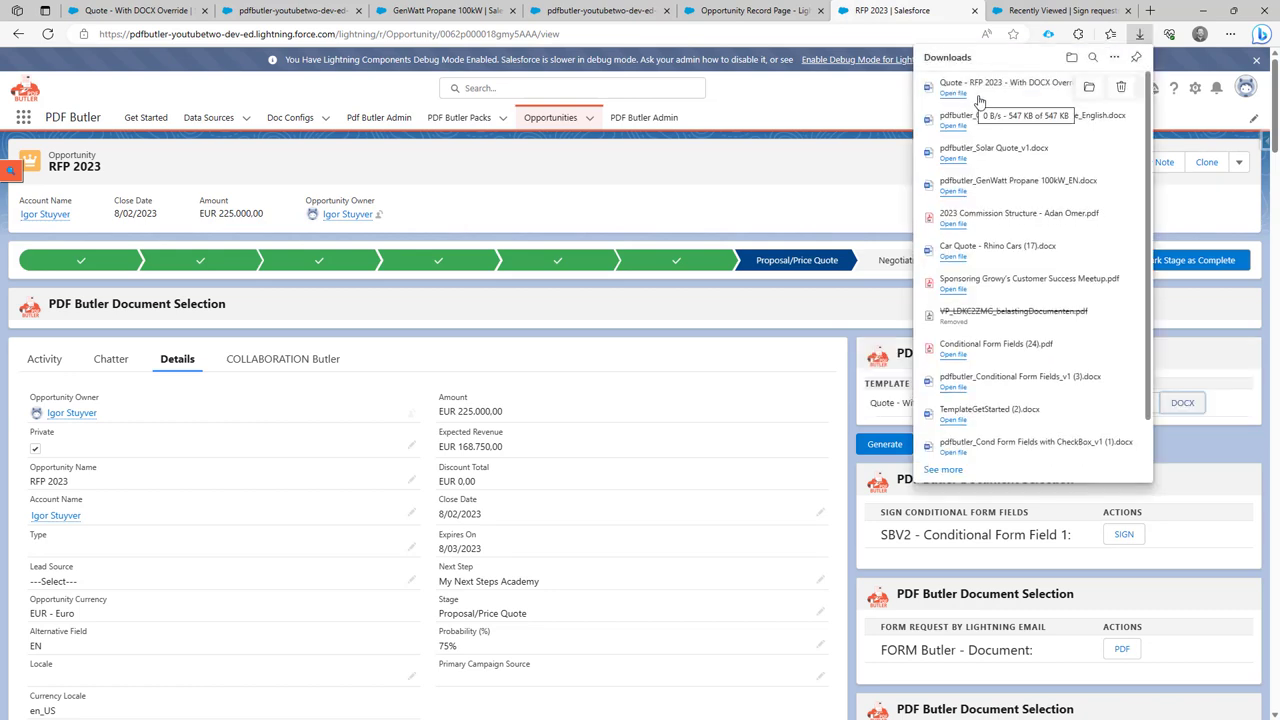
left_click(953, 93)
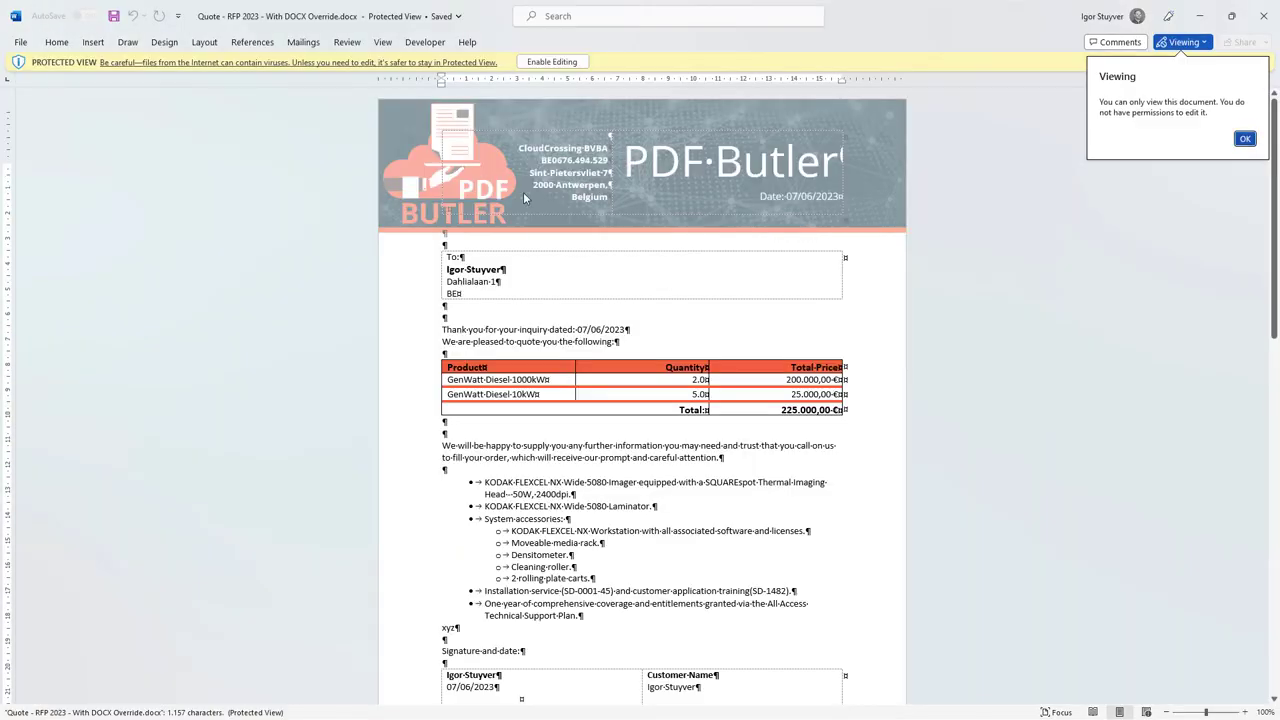
Step: Make the downloaded quote editable without formatting marks showing, and examine its GenWatt Propane 100kW image and specification table before returning to the opportunity
left_click(548, 62)
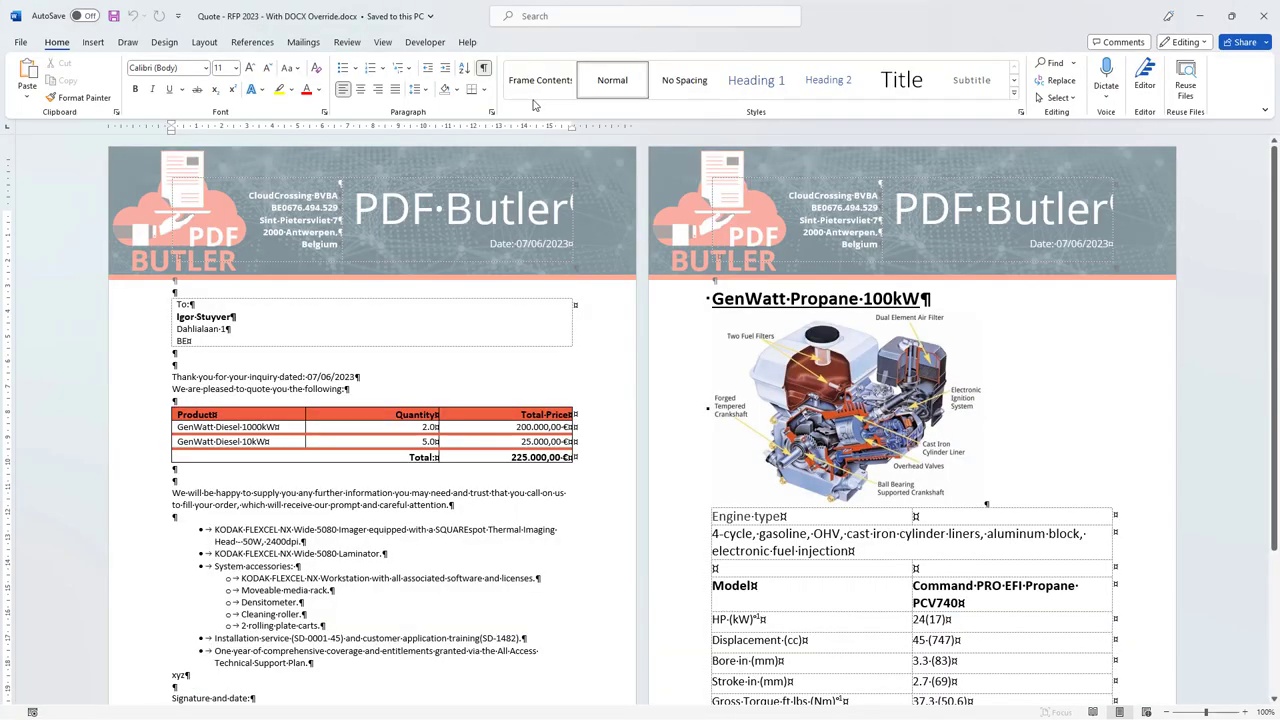
left_click(483, 67)
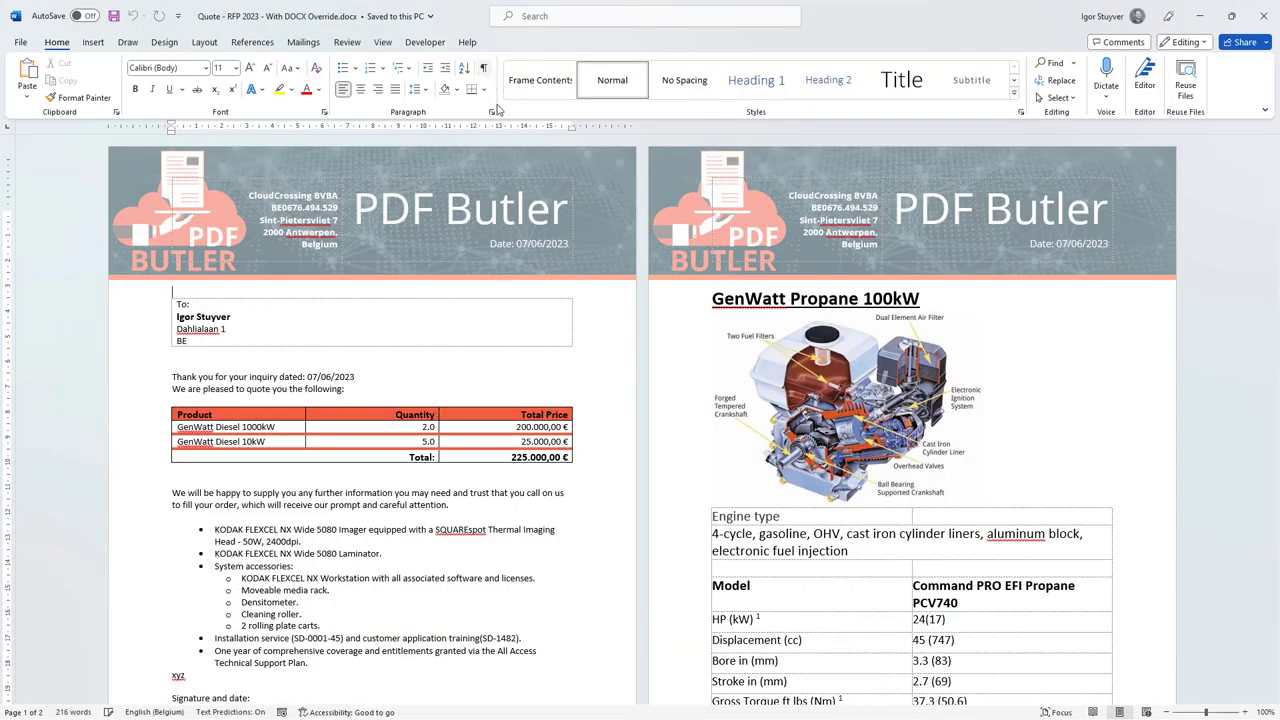
scroll(808, 248, "down", 3)
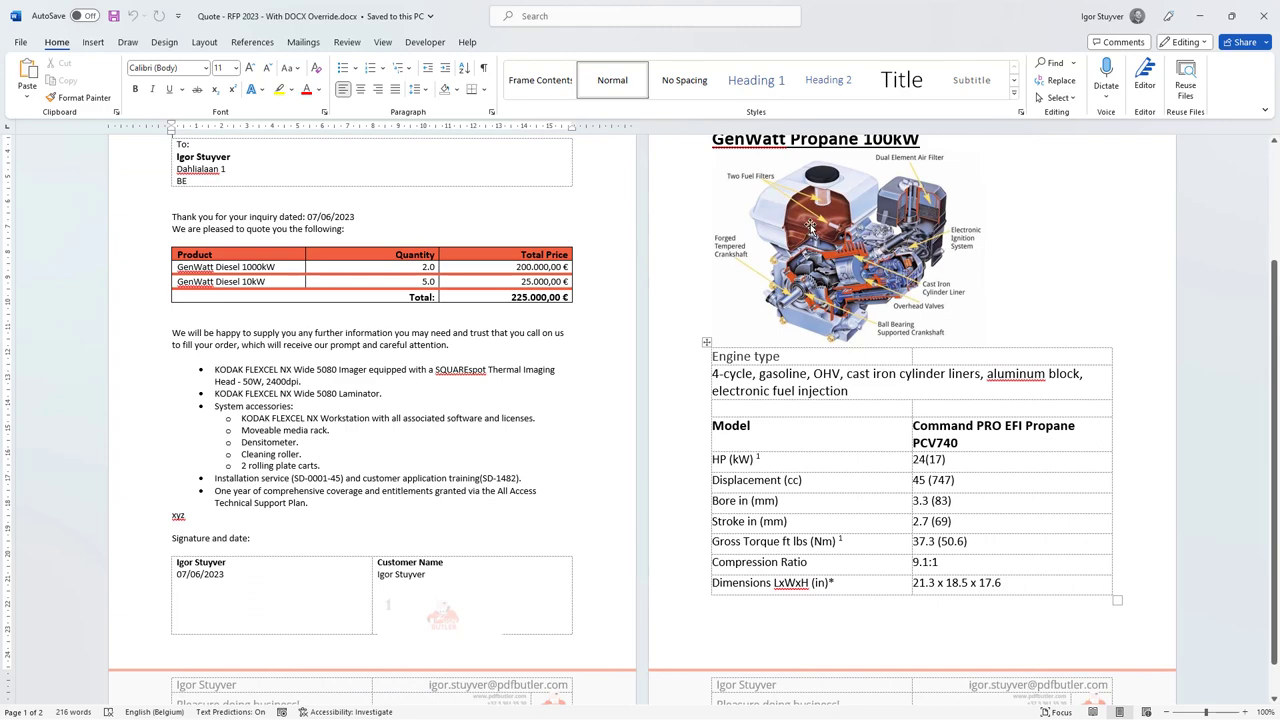
left_click(810, 230)
left_click(813, 391)
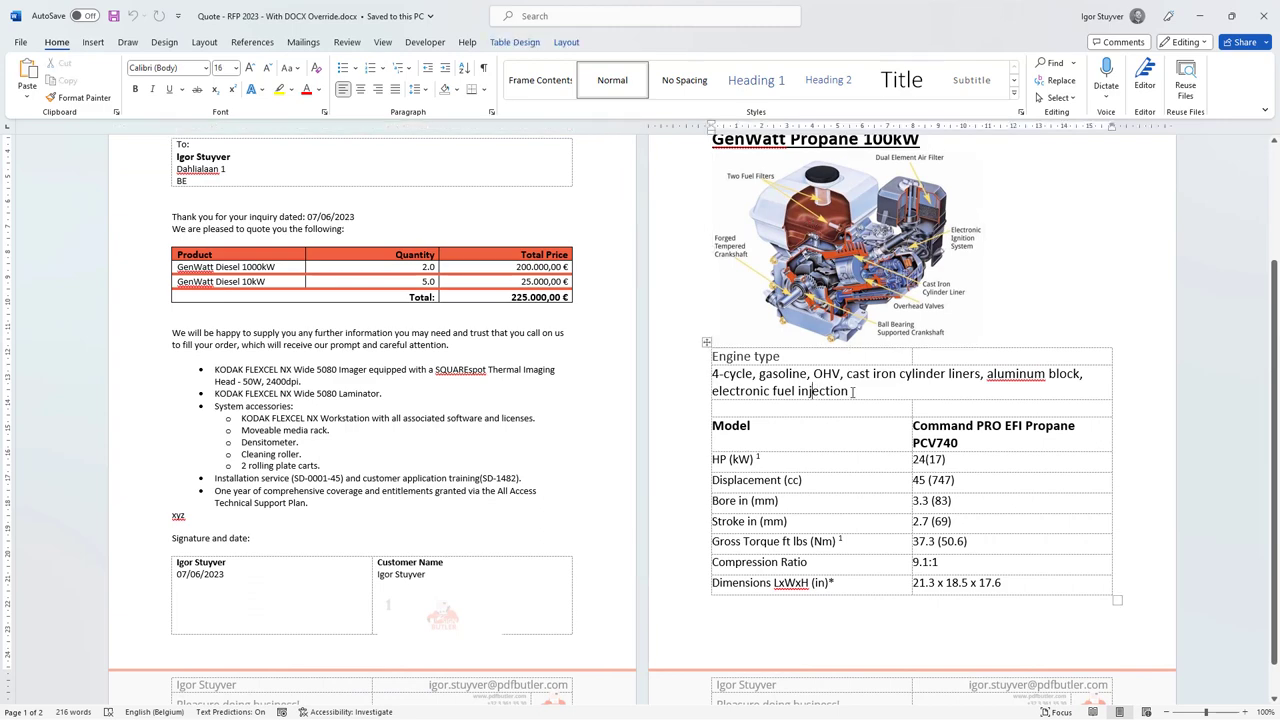
scroll(851, 393, "up", 1)
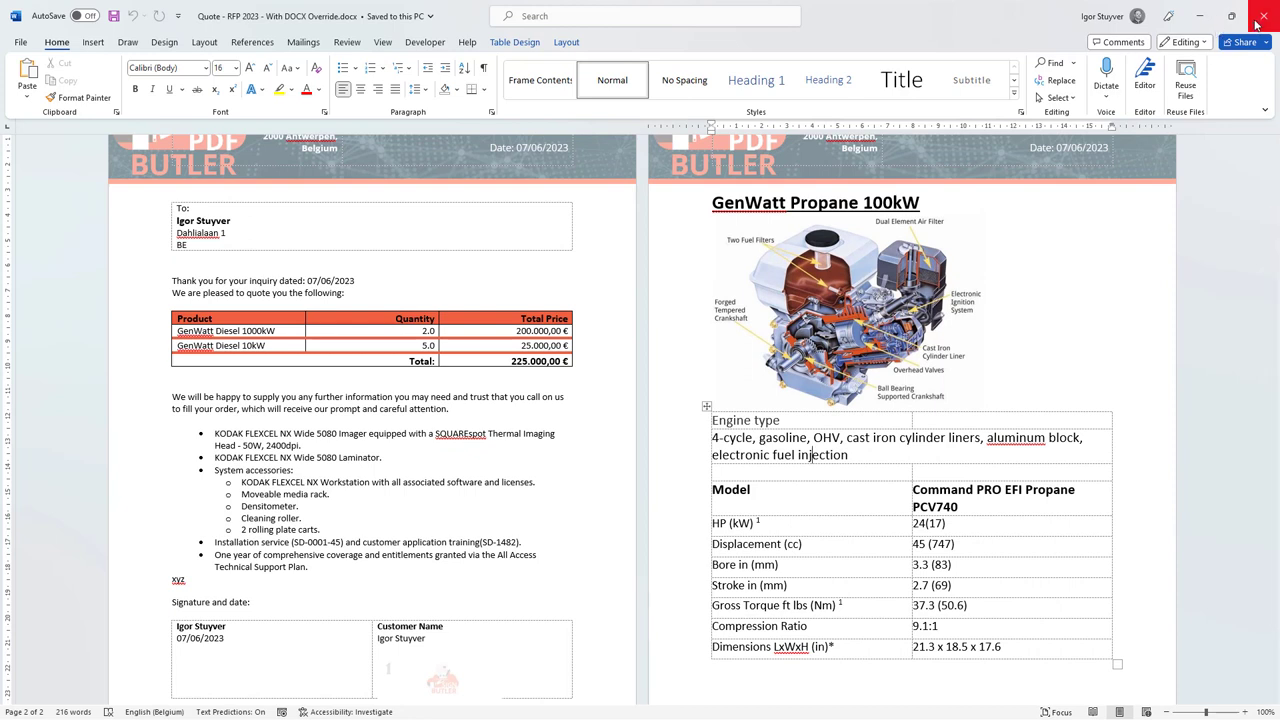
left_click_drag(706, 202, 1040, 652)
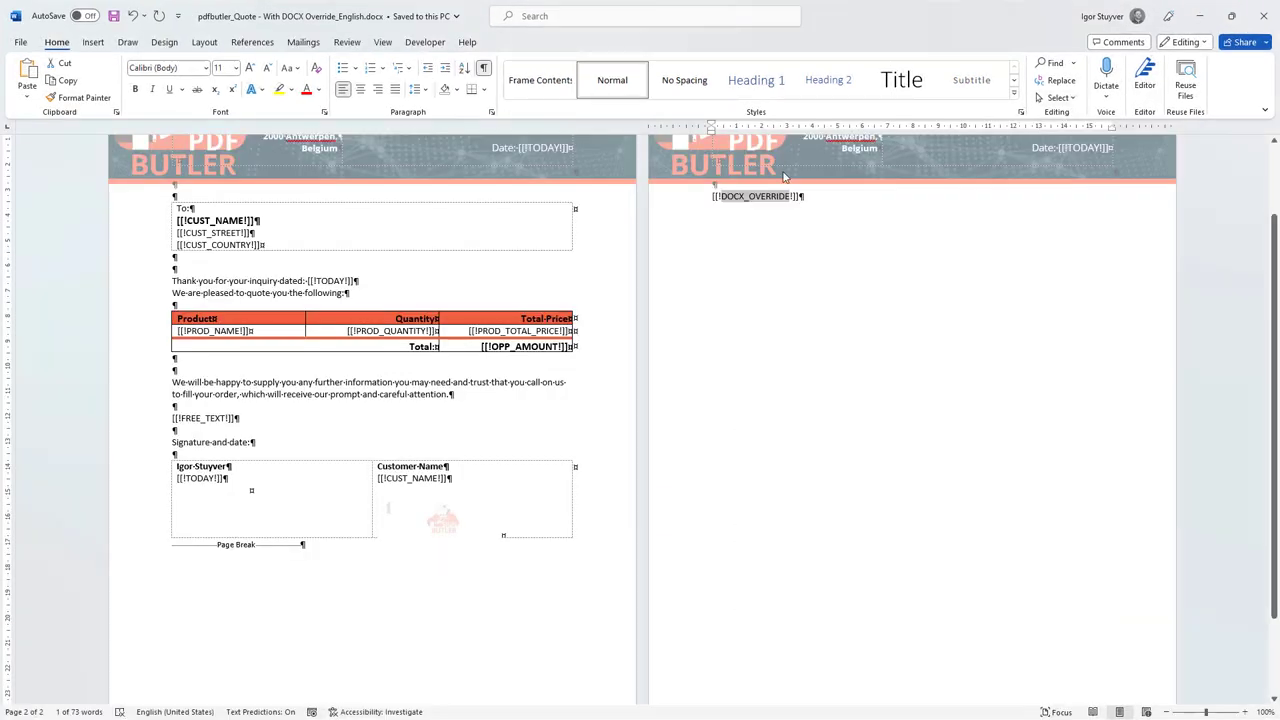
left_click(1227, 18)
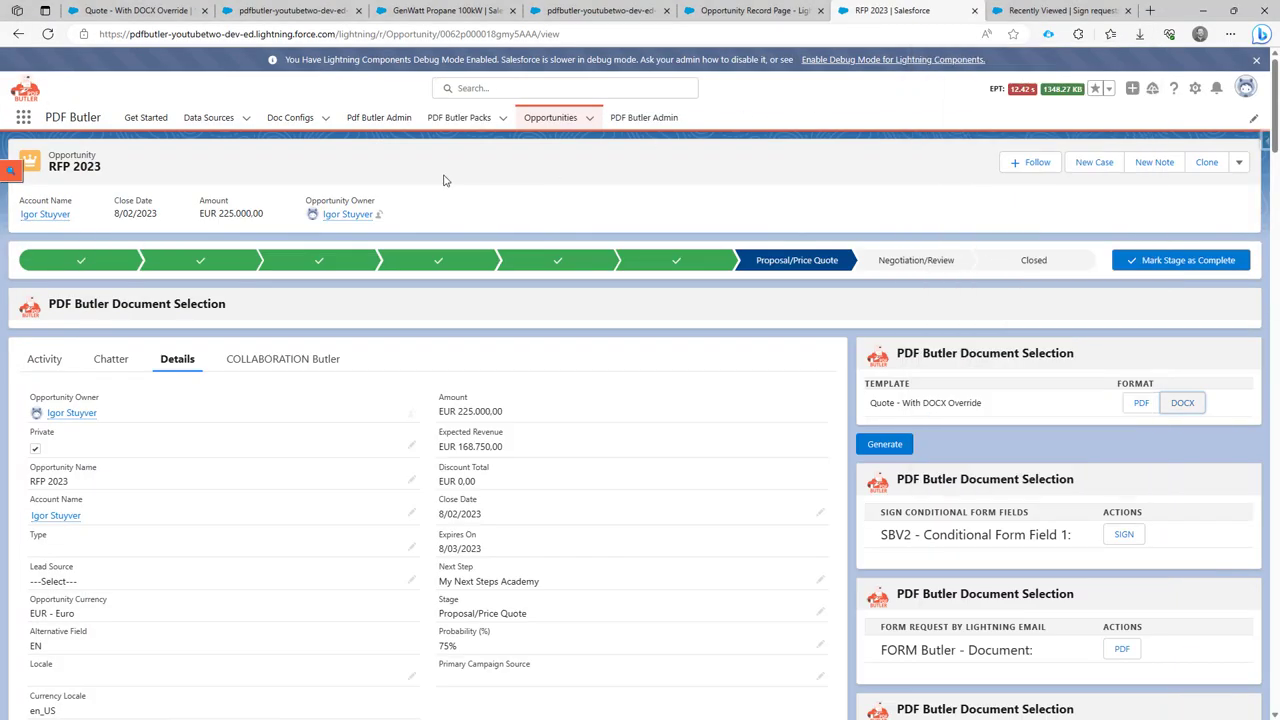
Step: Download the default GenWatt Propane 100kW document from its Doc Config, open it in Word and enable editing
left_click(645, 10)
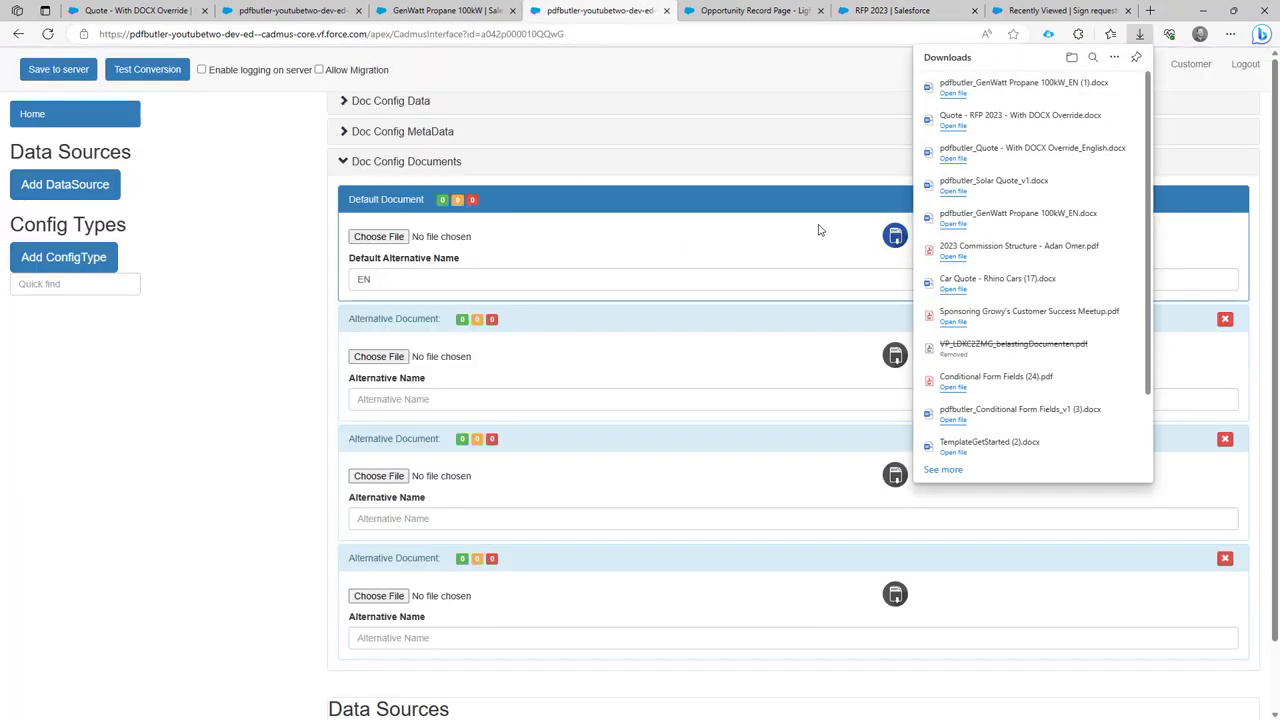
left_click(963, 94)
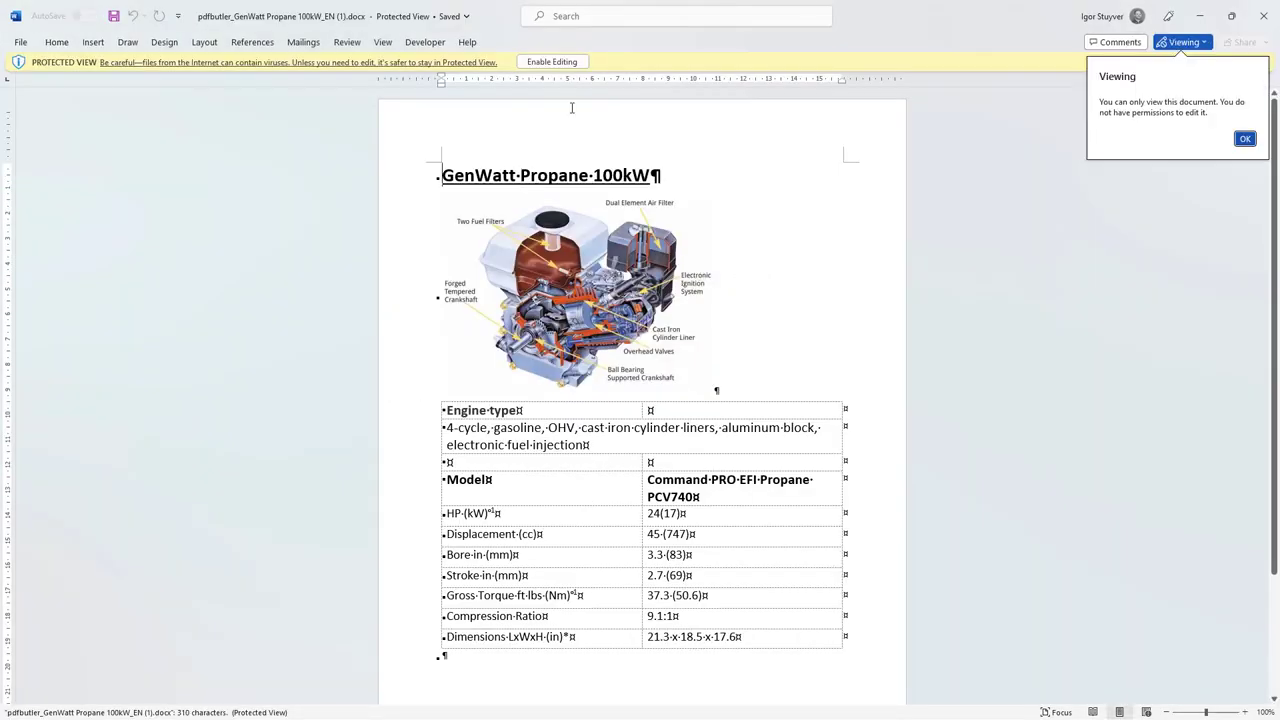
left_click(560, 61)
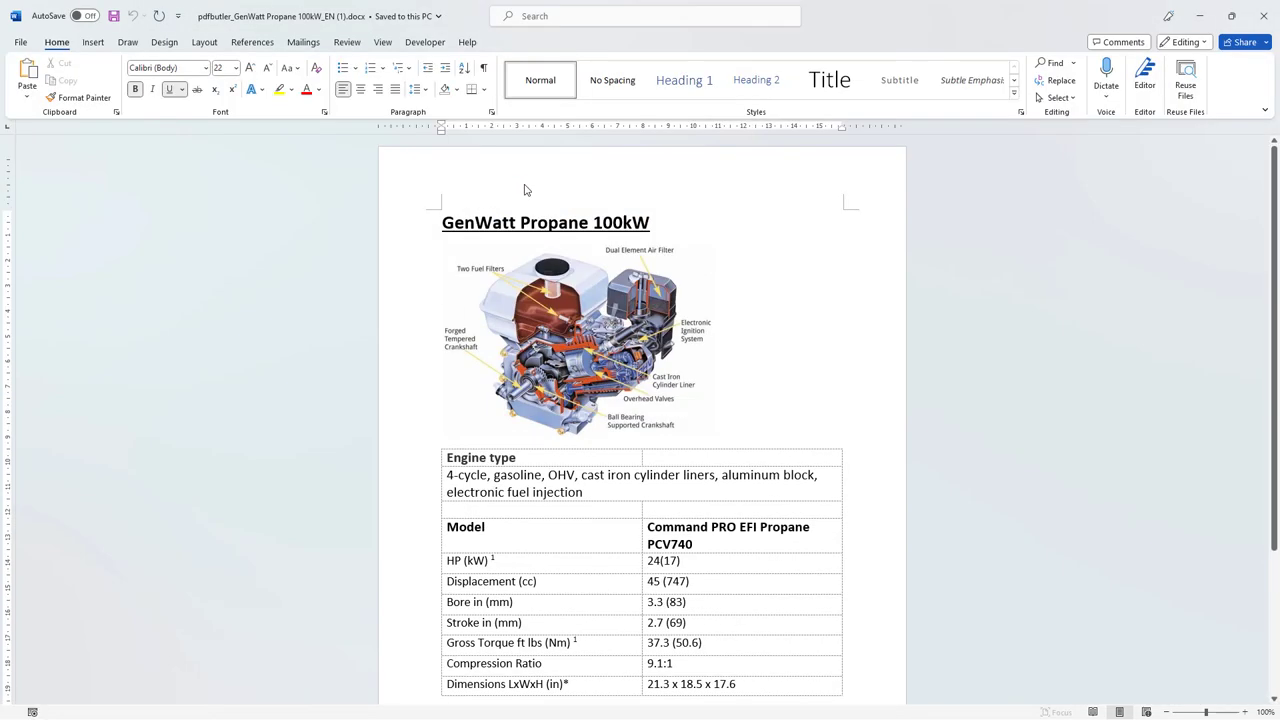
Step: Append "– UPDATED!!!" to the GenWatt Propane 100kW title and highlight the word UPDATED!!! in yellow
left_click(431, 229)
left_click(656, 229)
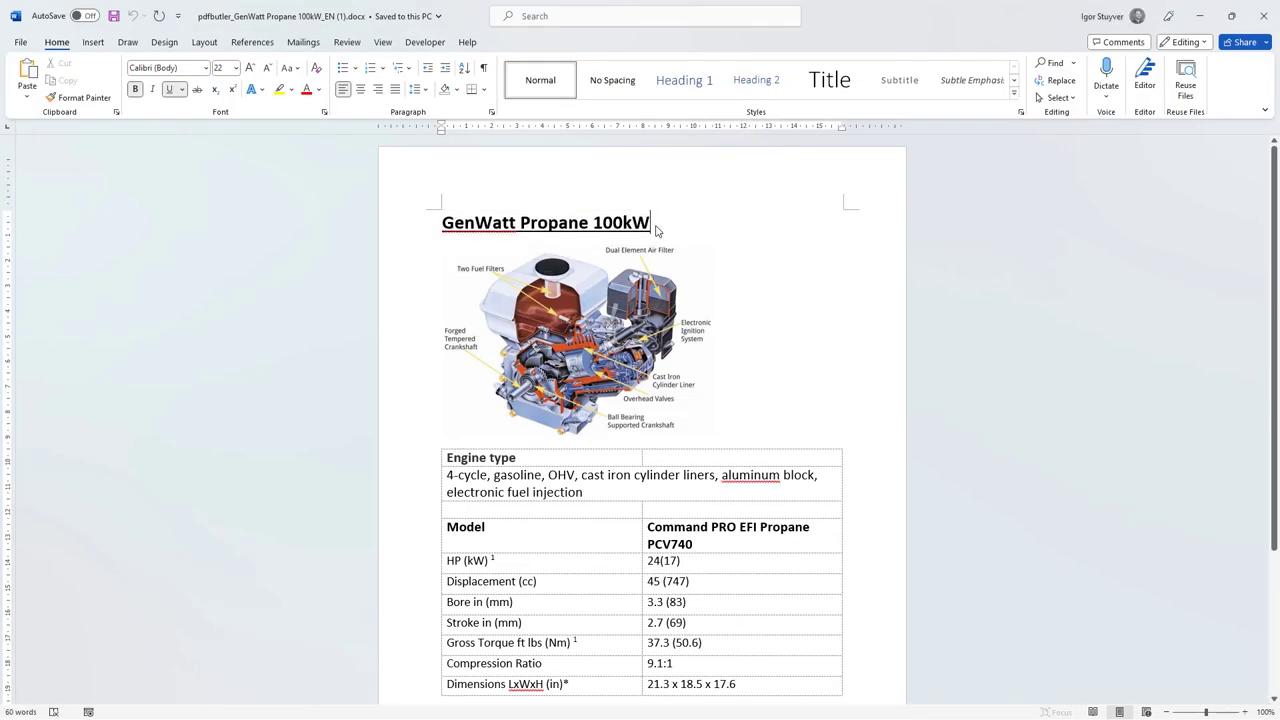
type("- U")
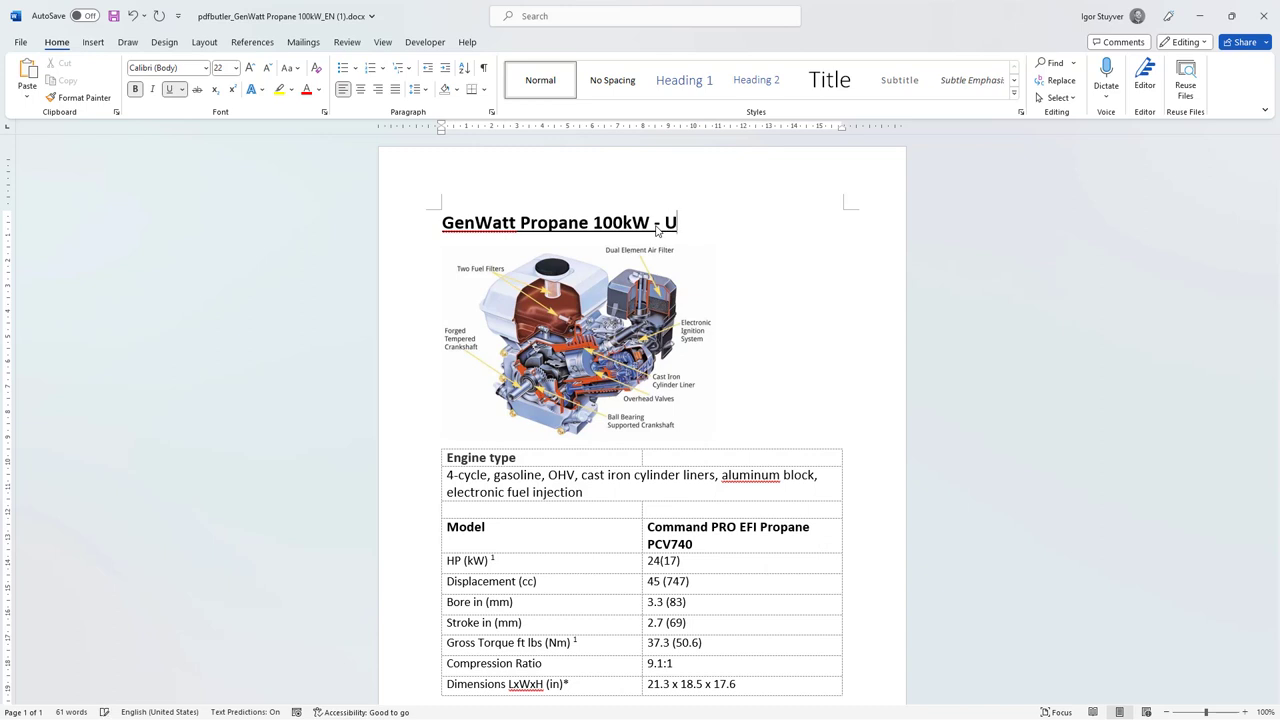
type("PDATED")
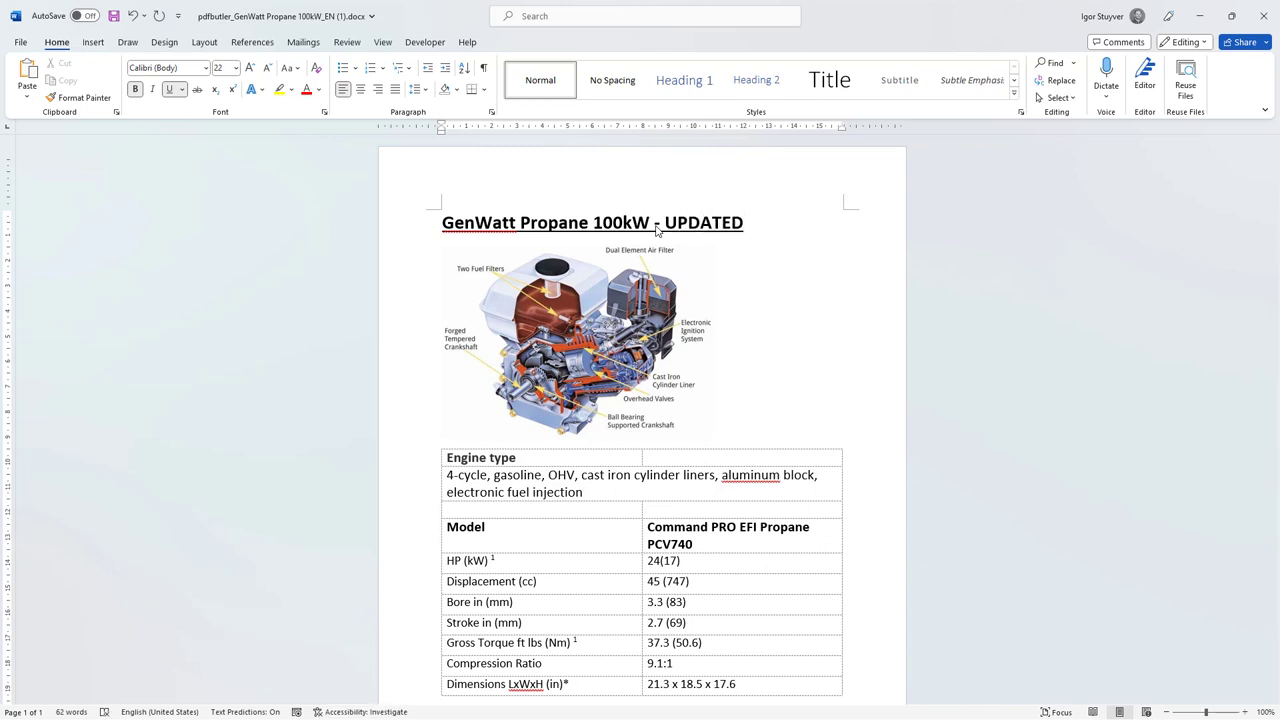
type("!!!")
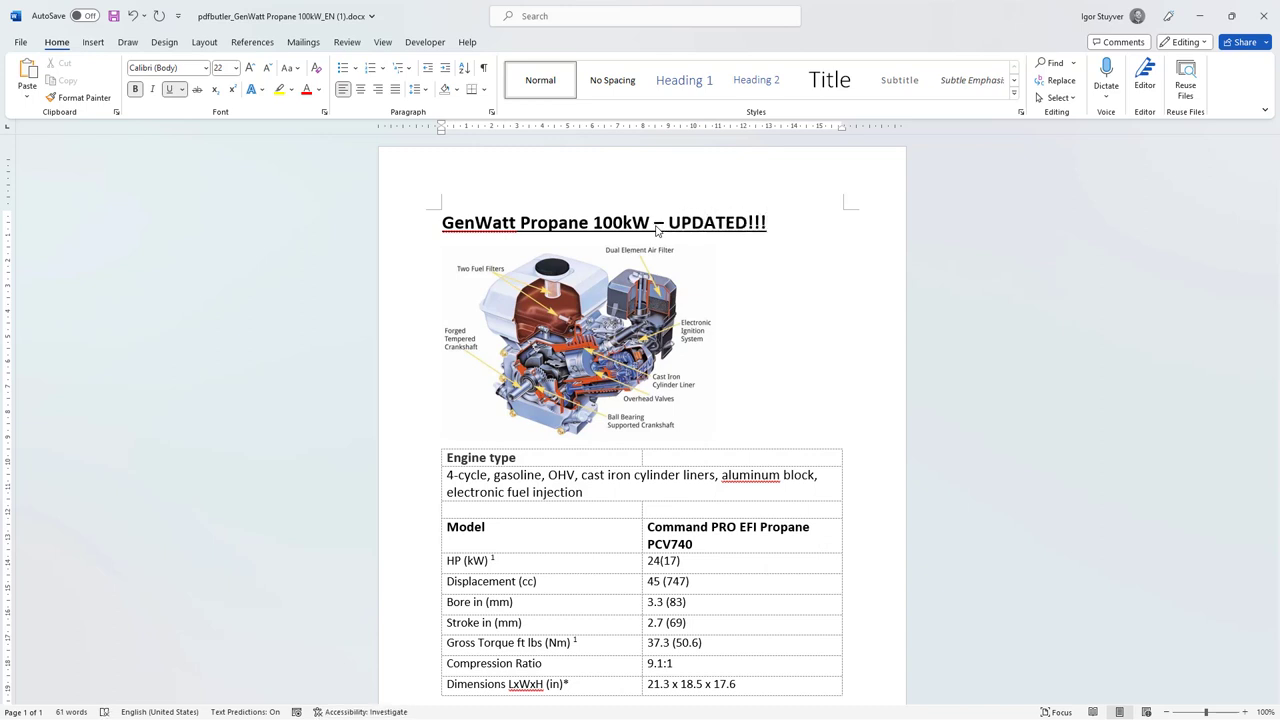
key("ctrl+shift+Left")
key("ctrl+shift+Left")
key("ctrl+shift+Left")
key("ctrl+shift+Right")
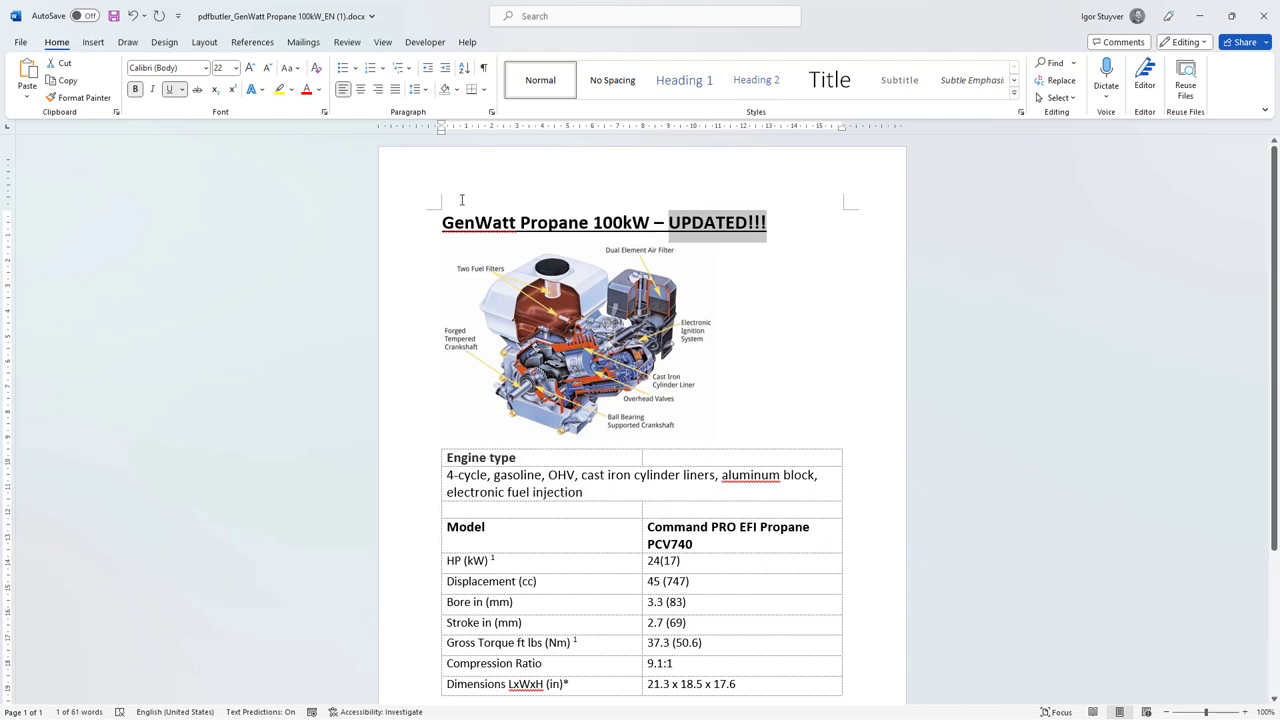
left_click(280, 89)
Step: In the specification table, set the HP figure to 48 and the stroke in inches to 2.9, keeping the bracketed values
scroll(693, 531, "down", 1)
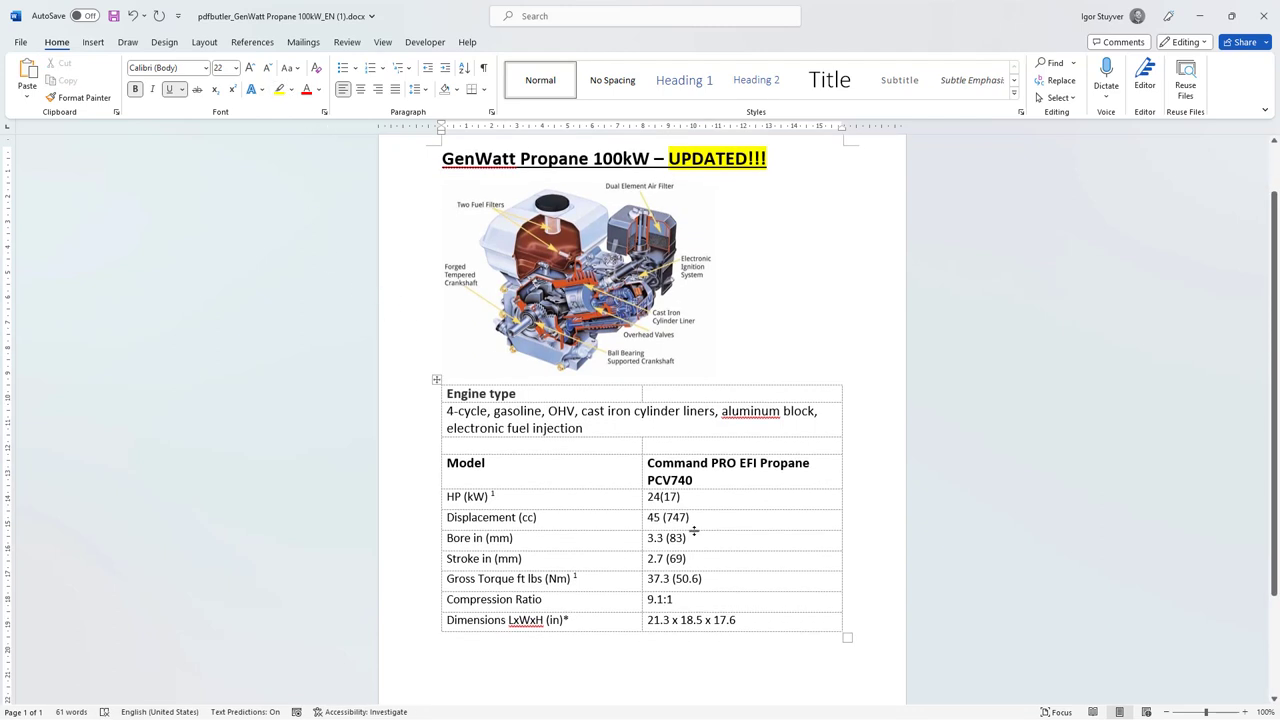
double_click(656, 496)
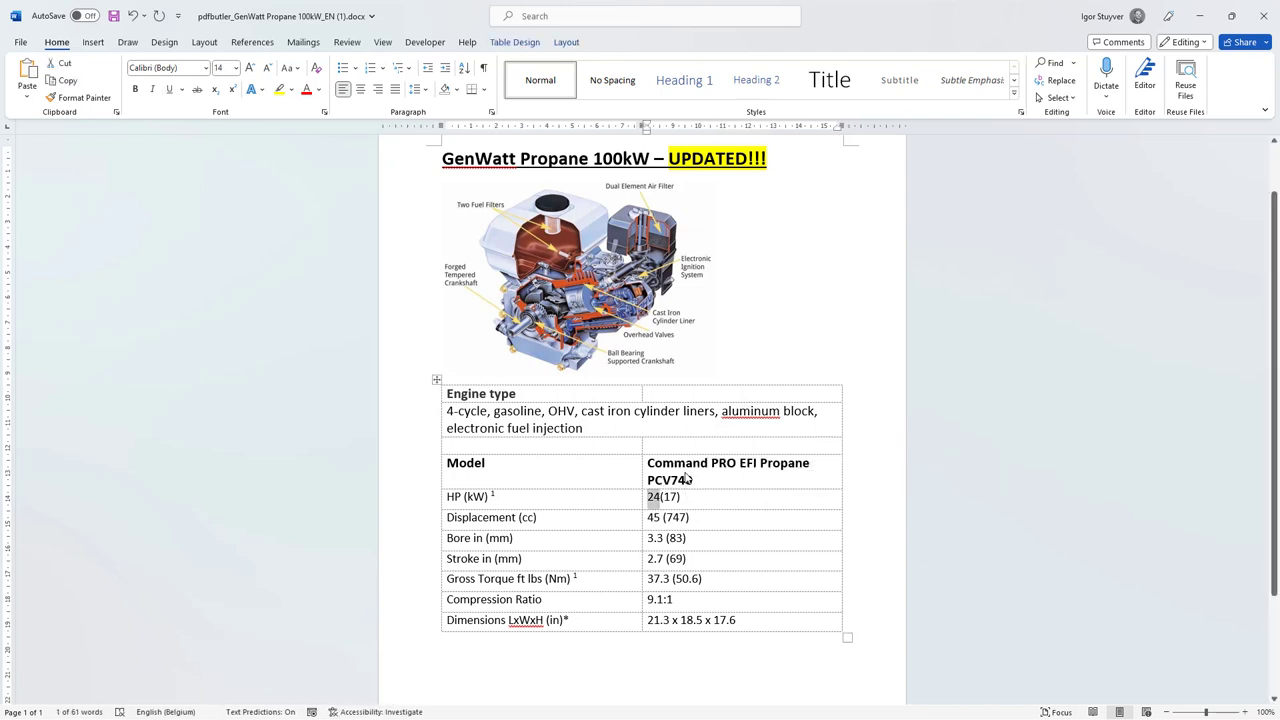
type("48")
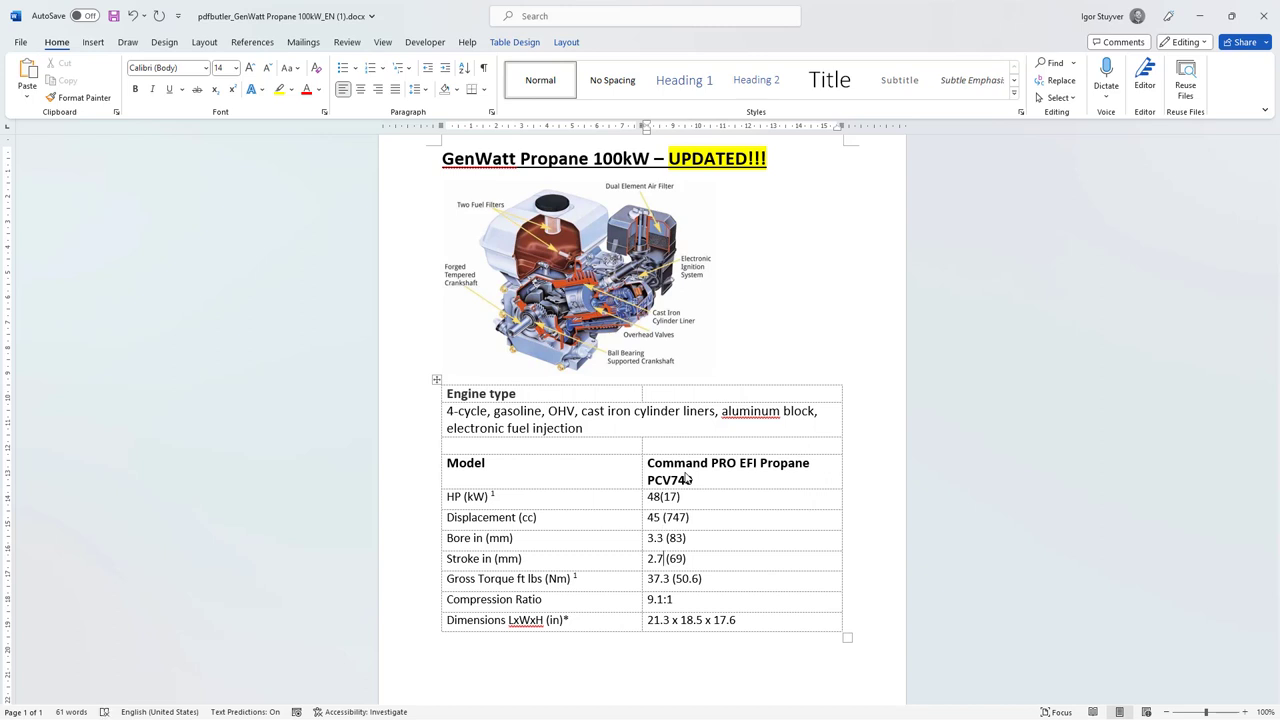
left_click_drag(663, 558, 656, 558)
type("9")
Step: Add the arrow-bulleted note "Manually updated!" below the specification table, save and close the document, and return to the browser
left_click(663, 611)
key("Down")
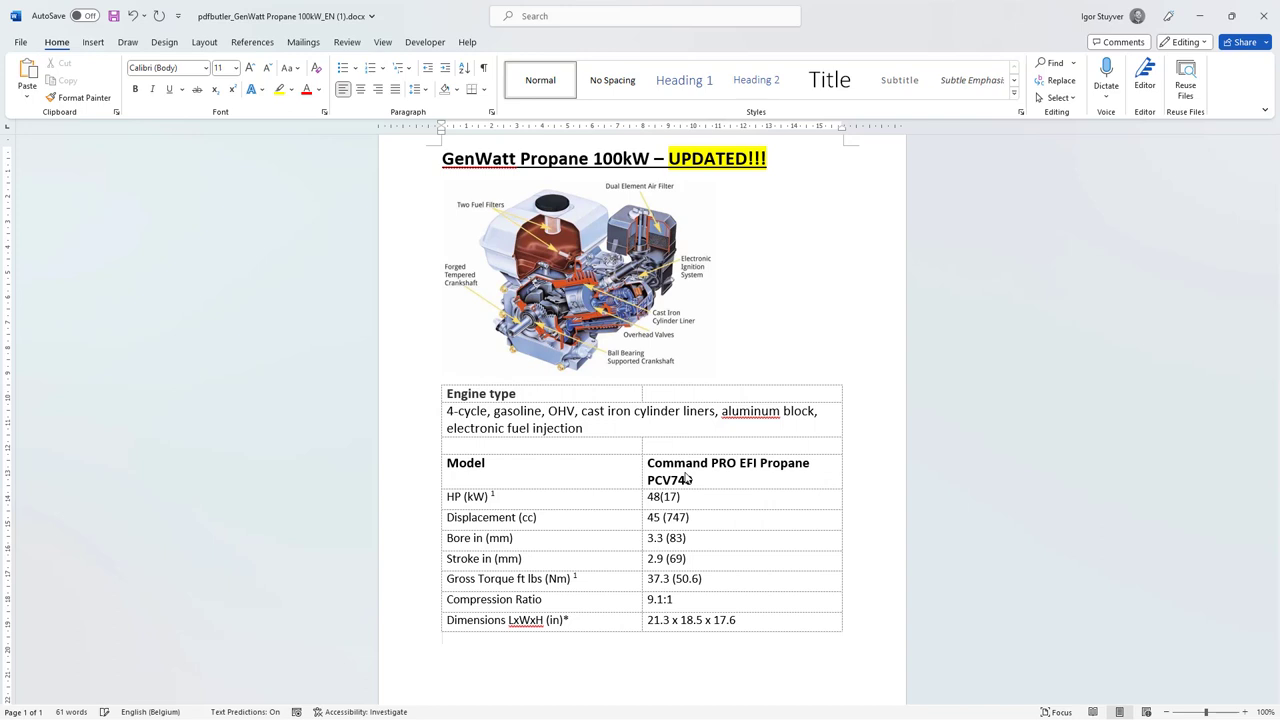
type("=> Man")
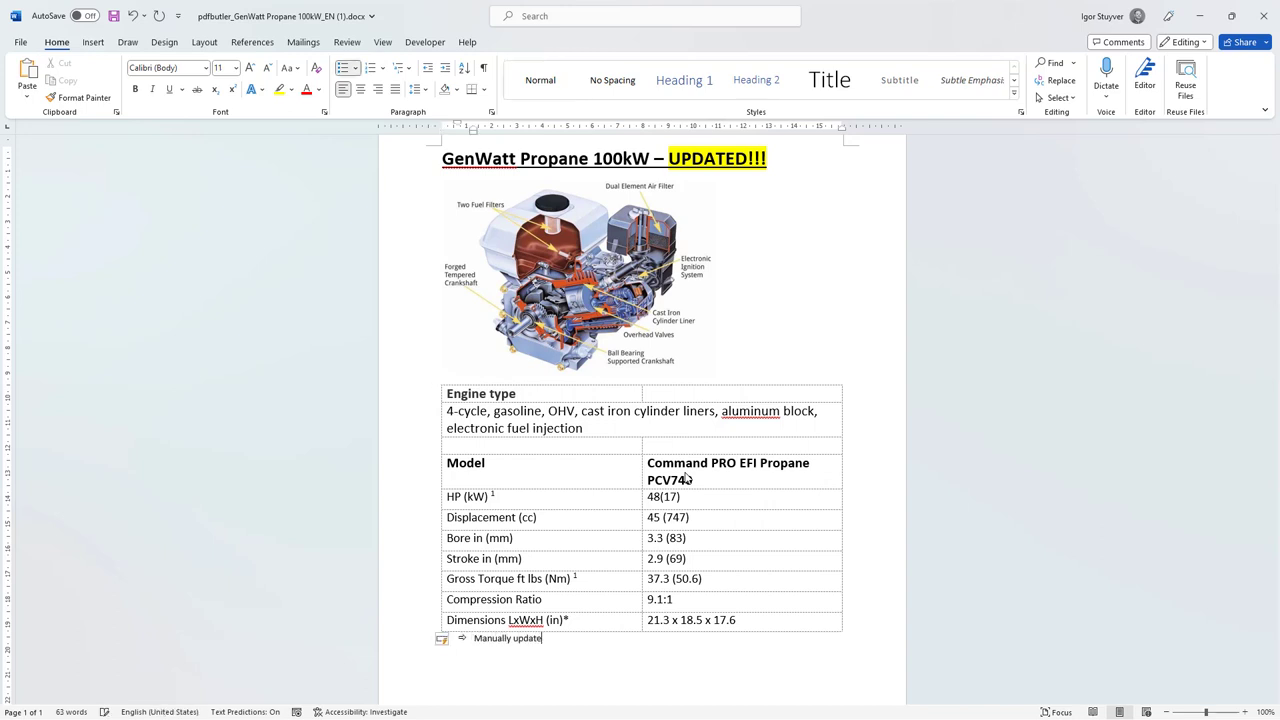
key("ctrl+s")
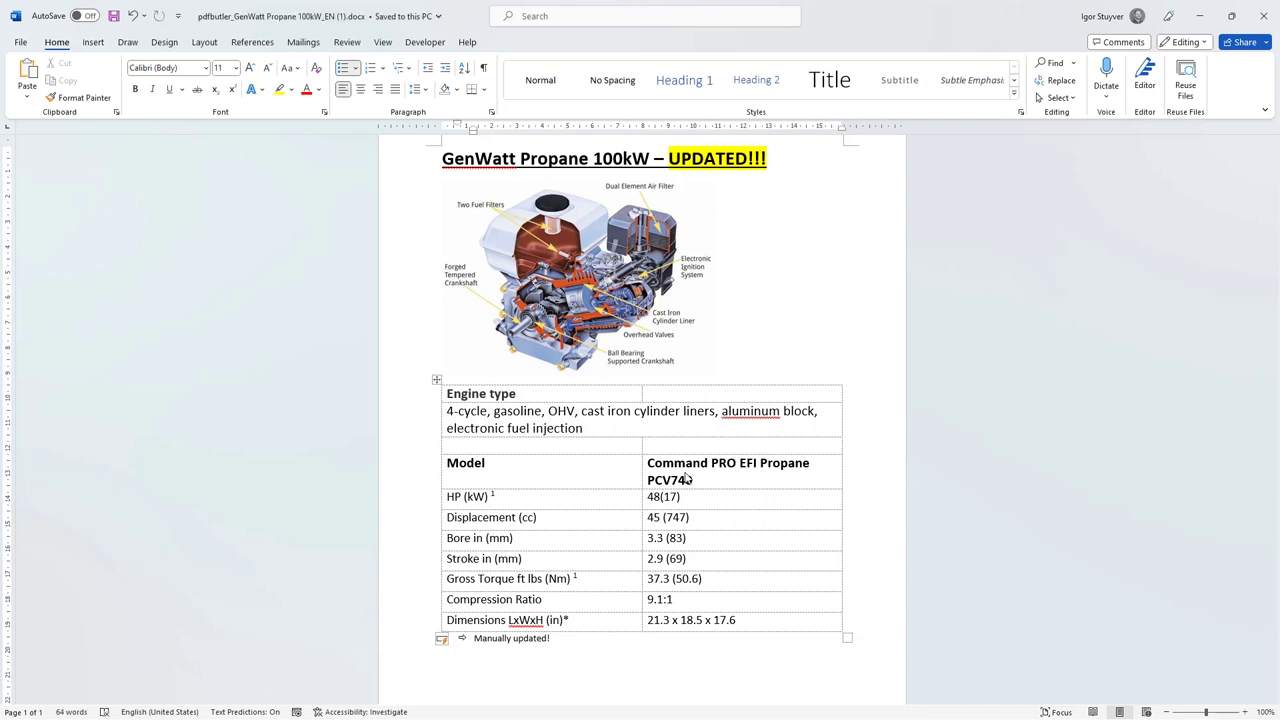
left_click(1265, 17)
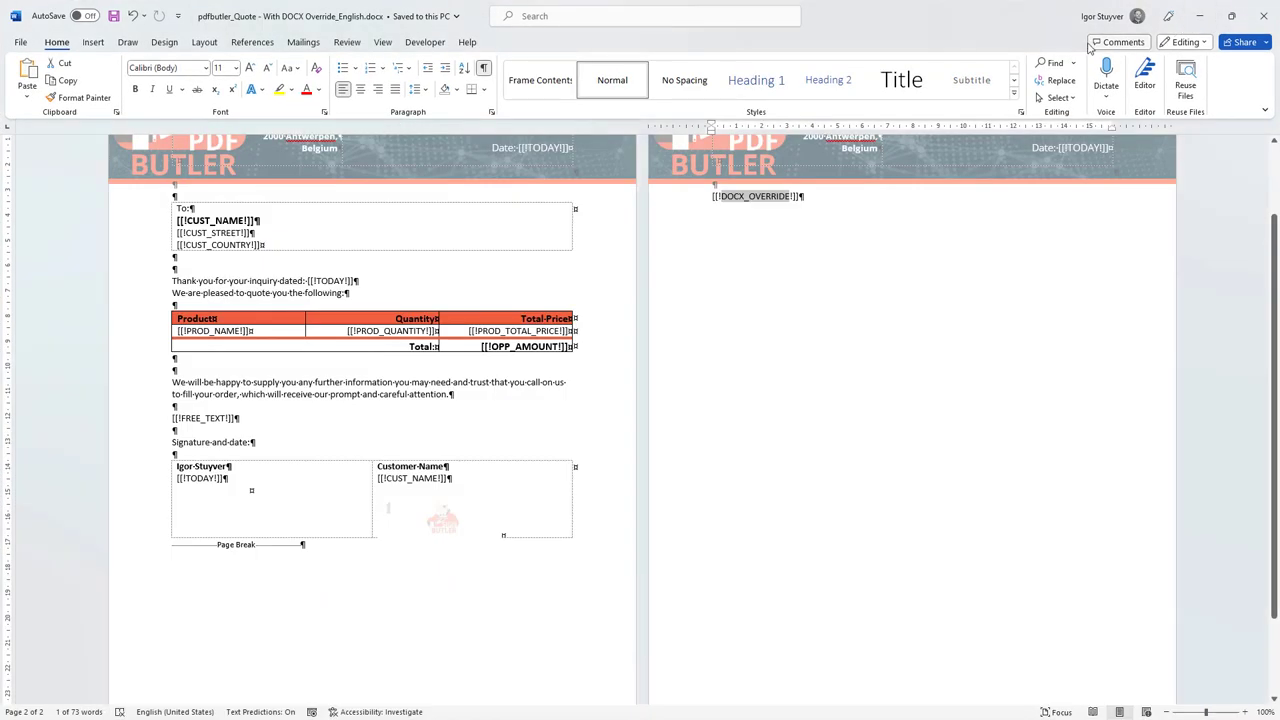
left_click(1199, 16)
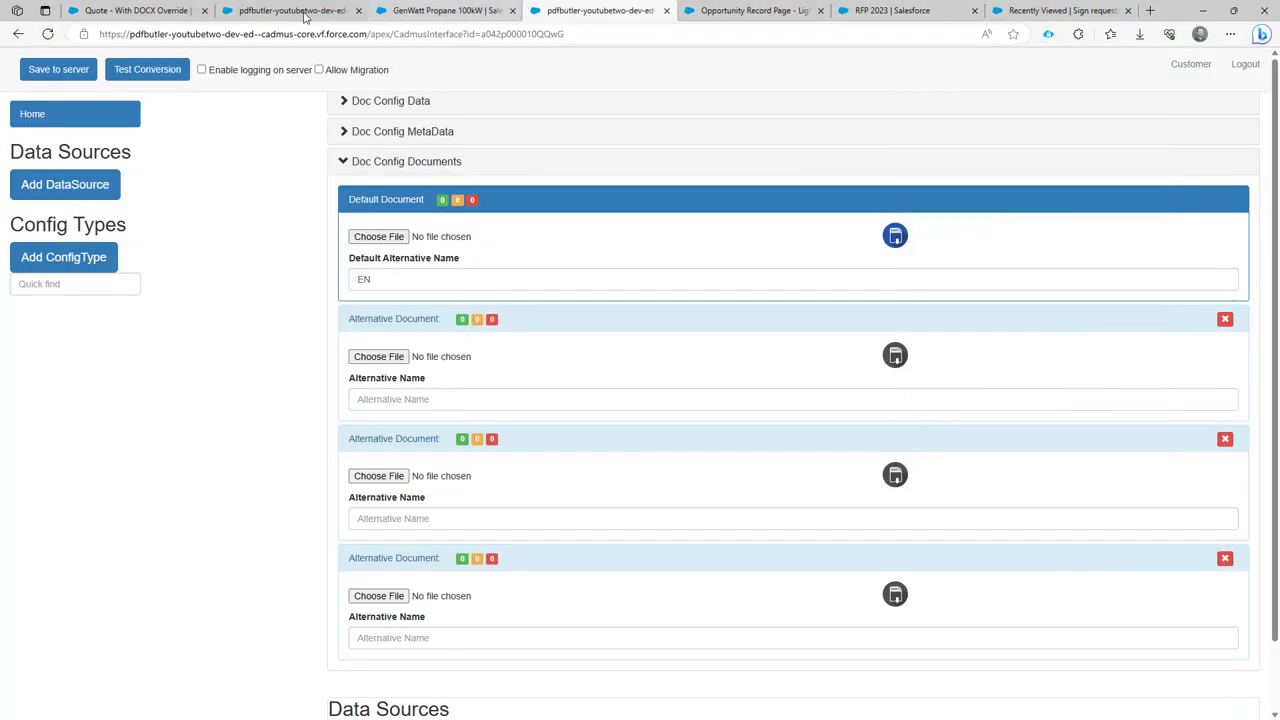
Step: Upload pdfbutler_GenWatt Propane 100kW_EN (1).docx from Downloads to the Notes & Attachments of the RFP 2023 opportunity
left_click(876, 12)
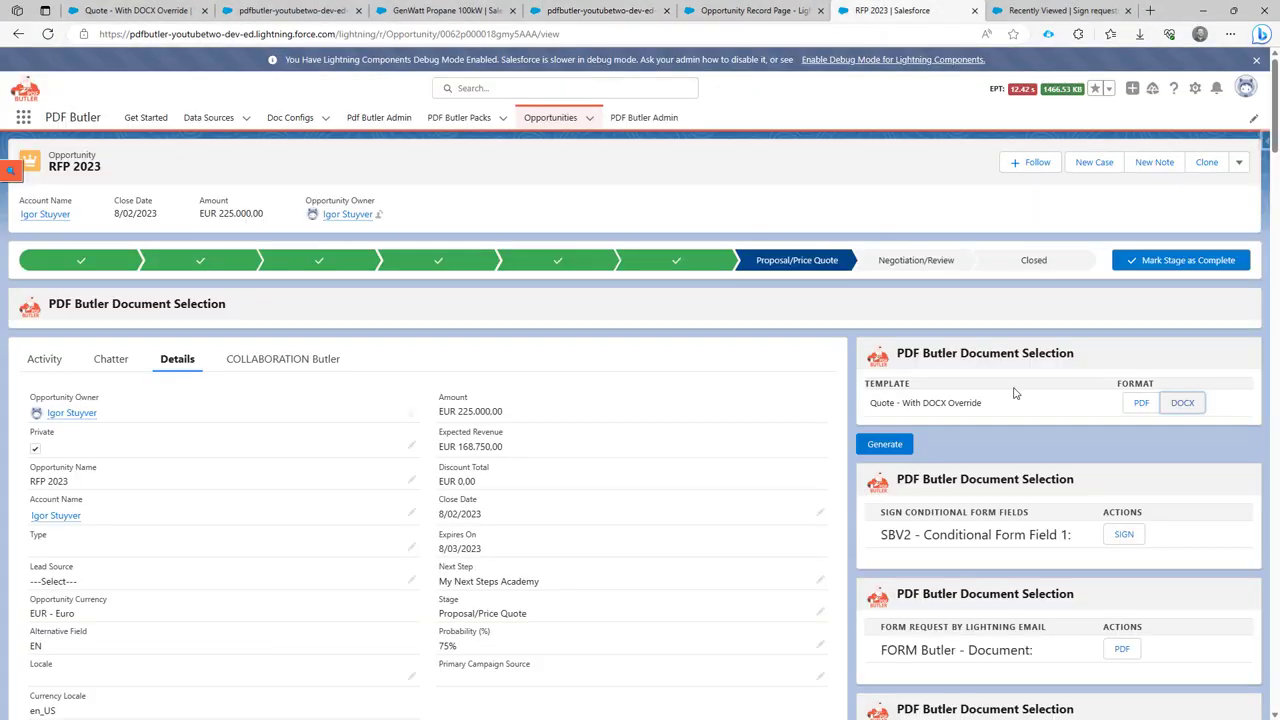
scroll(1014, 393, "down", 20)
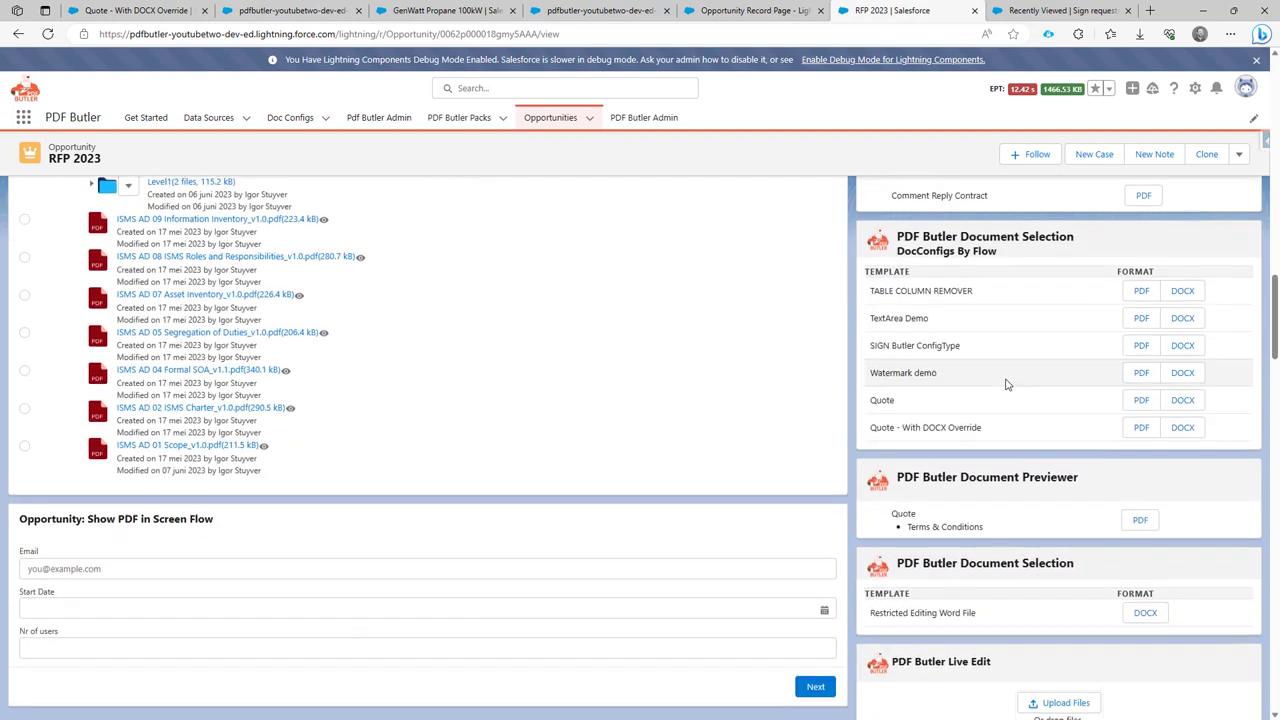
scroll(1007, 384, "down", 8)
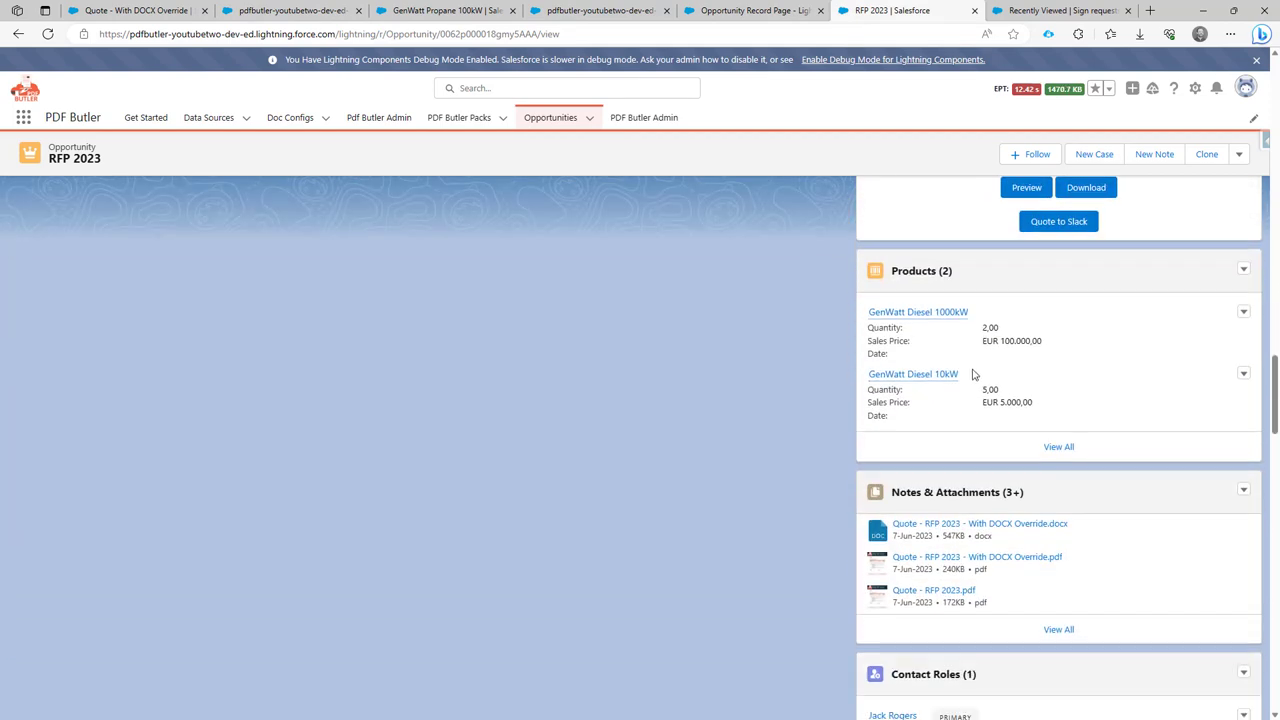
scroll(970, 400, "down", 2)
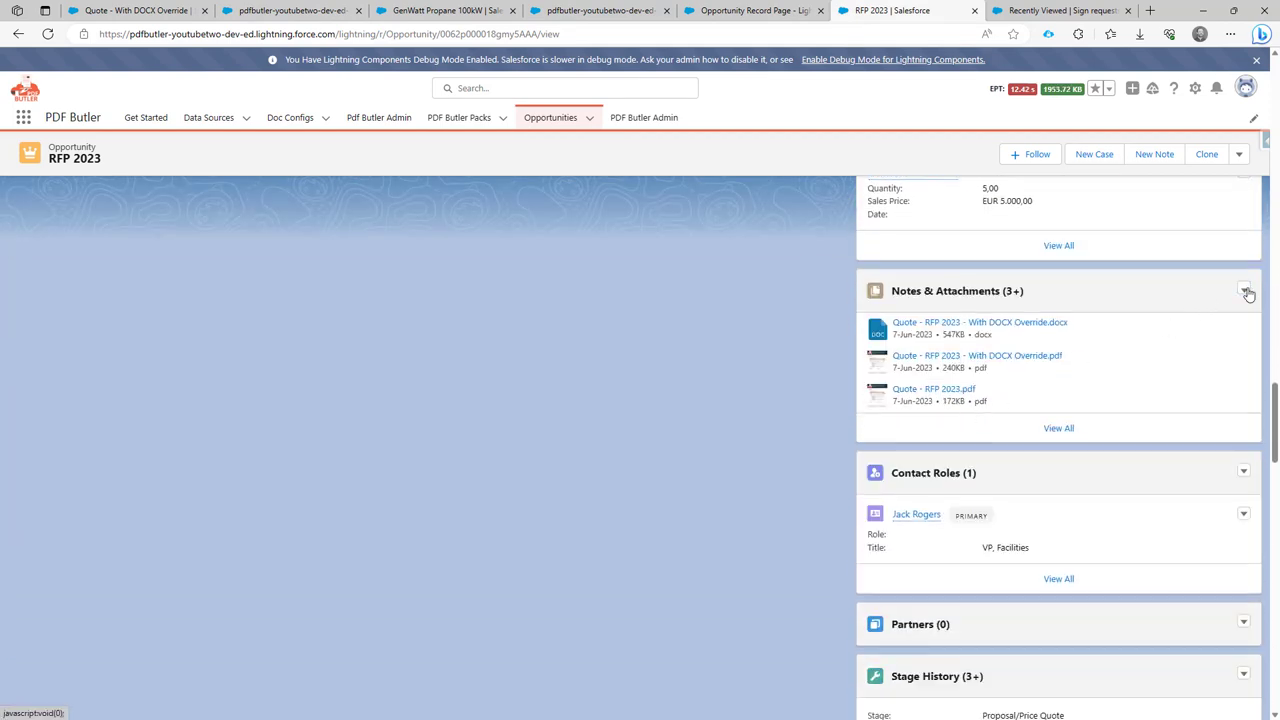
left_click(1246, 291)
left_click(1212, 310)
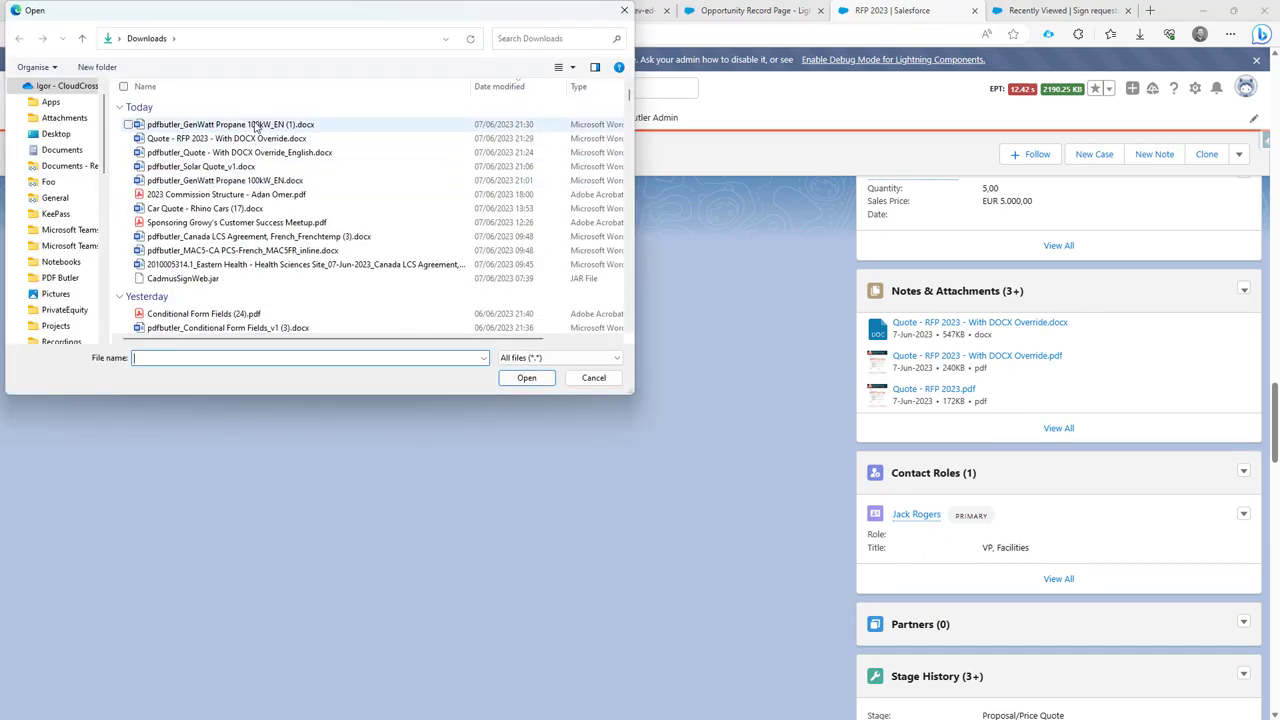
left_click(255, 125)
double_click(252, 125)
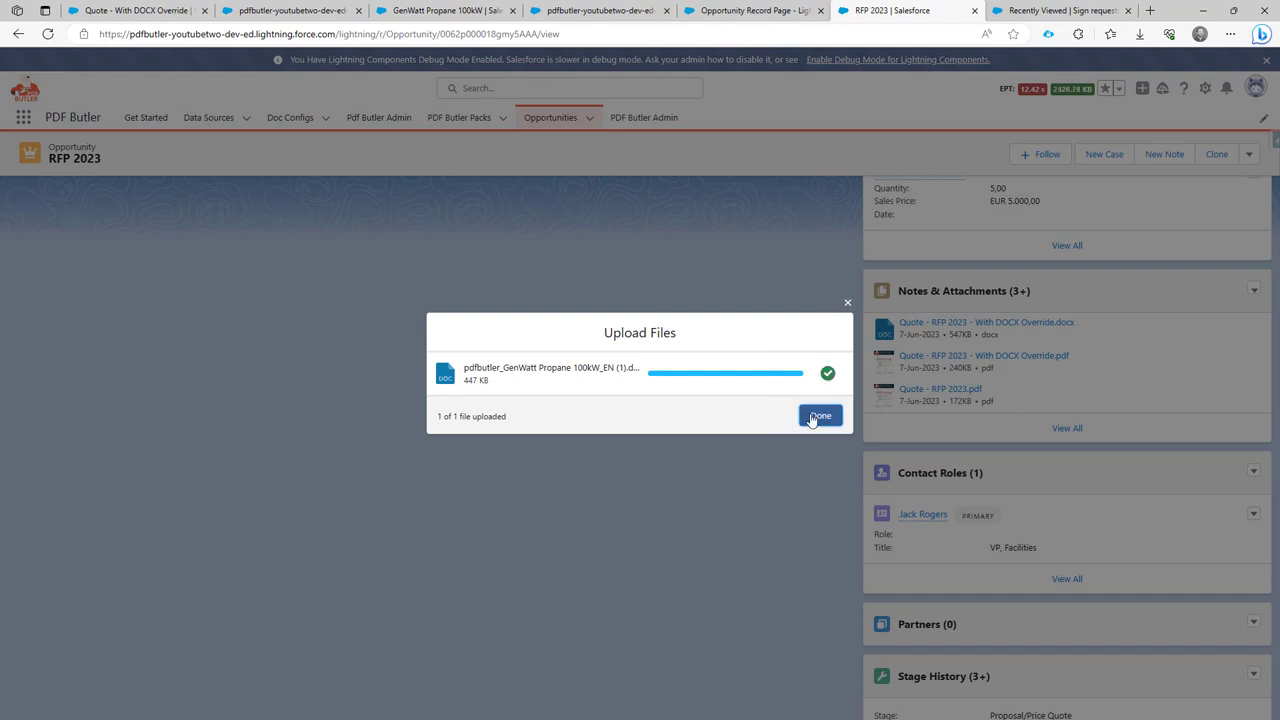
left_click(816, 417)
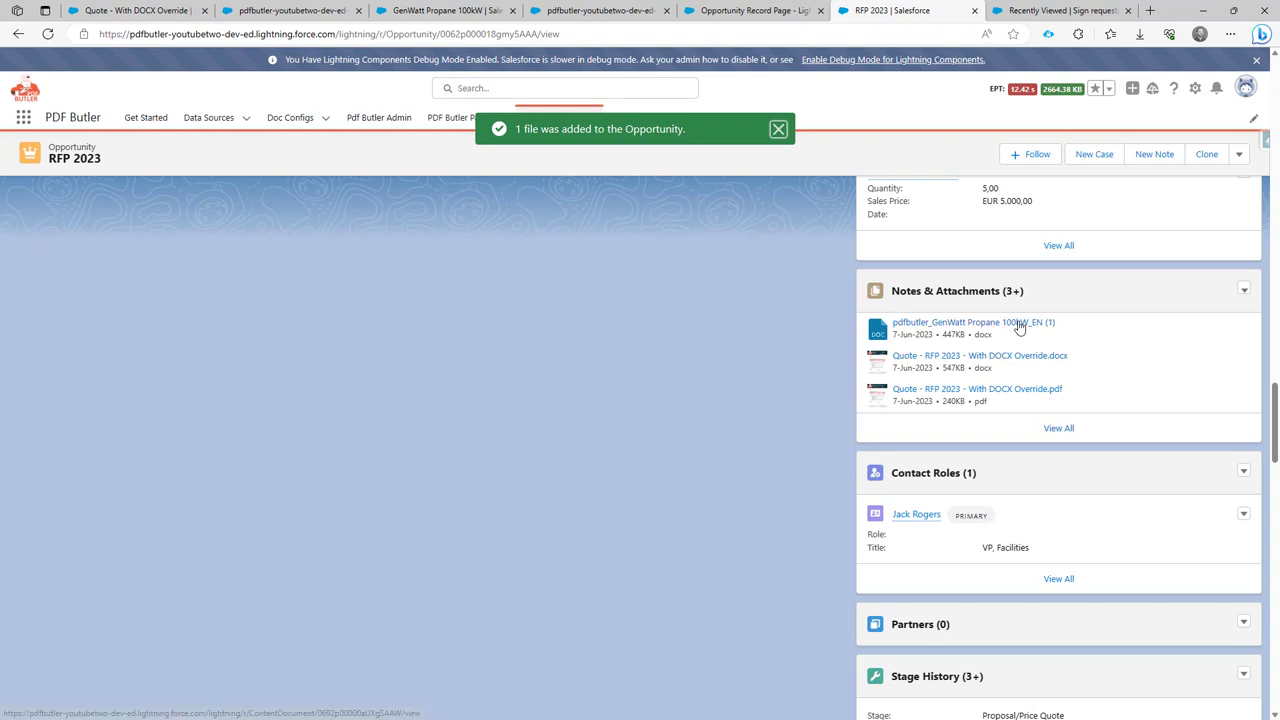
Step: Rename the uploaded file's title to pdfbutler_GenWatt Propane 100kW_EN, save it and close the file preview
left_click(1015, 323)
left_click(749, 68)
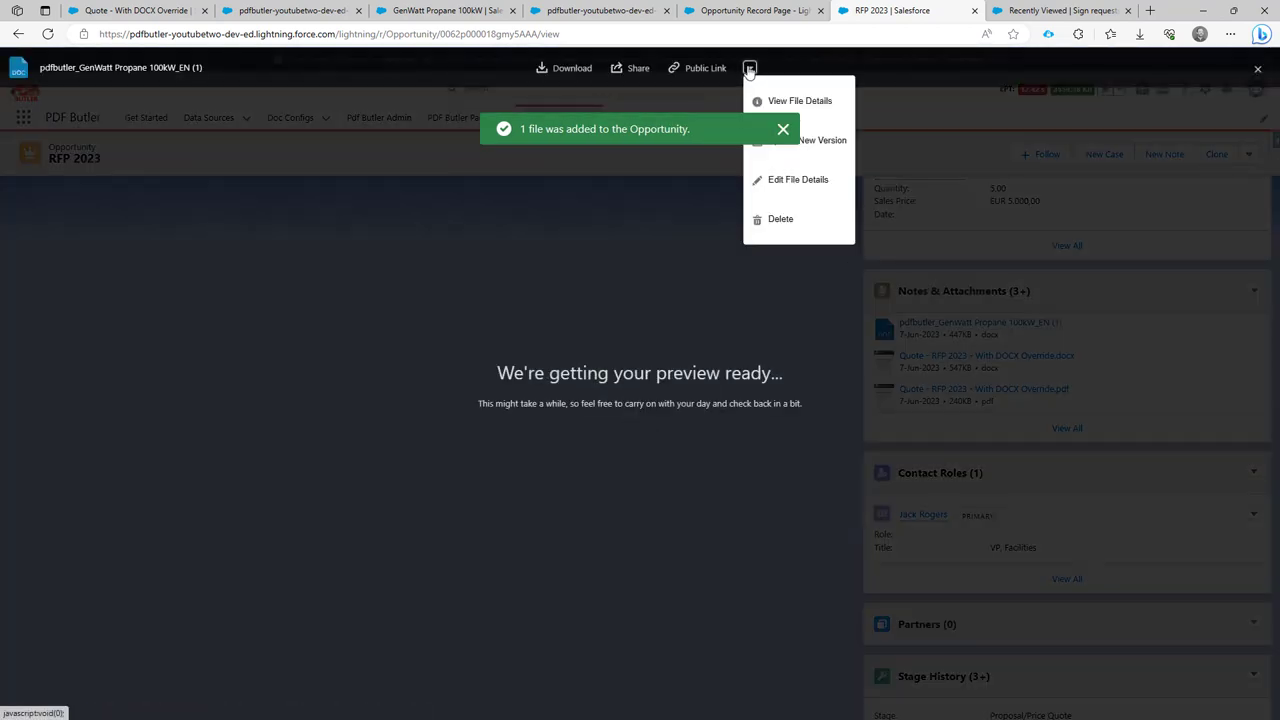
left_click(812, 181)
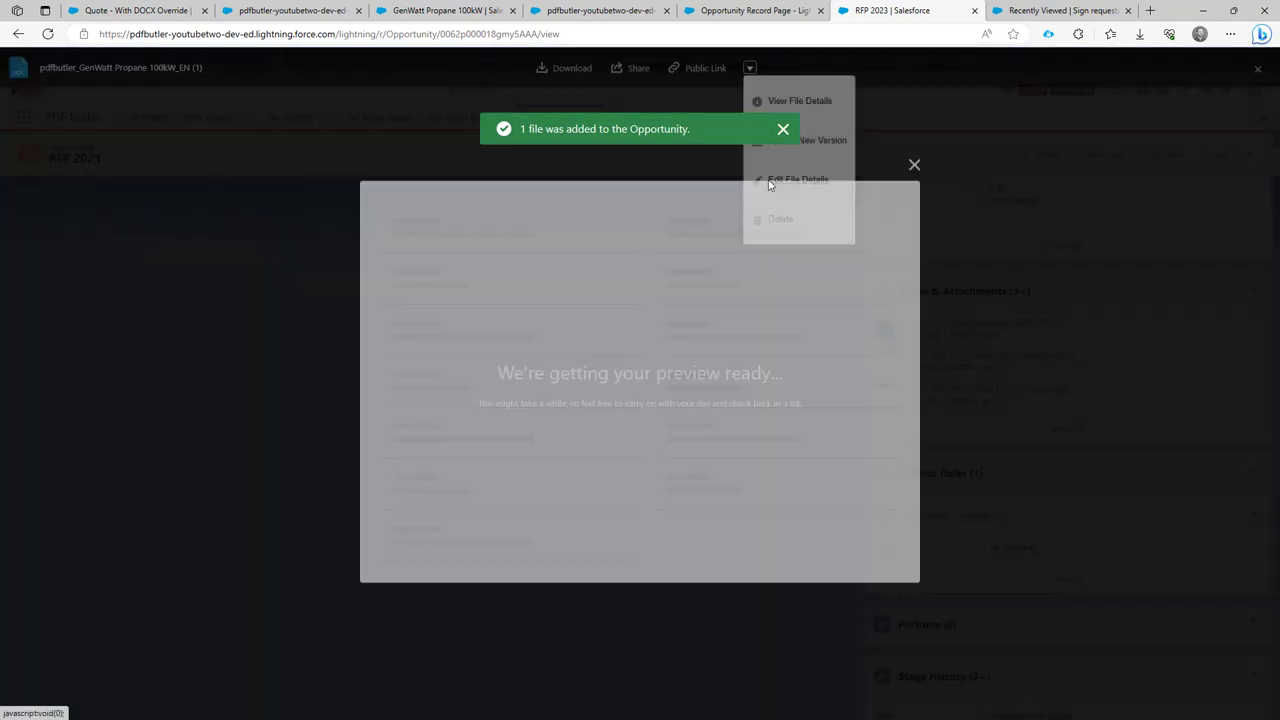
left_click(613, 362)
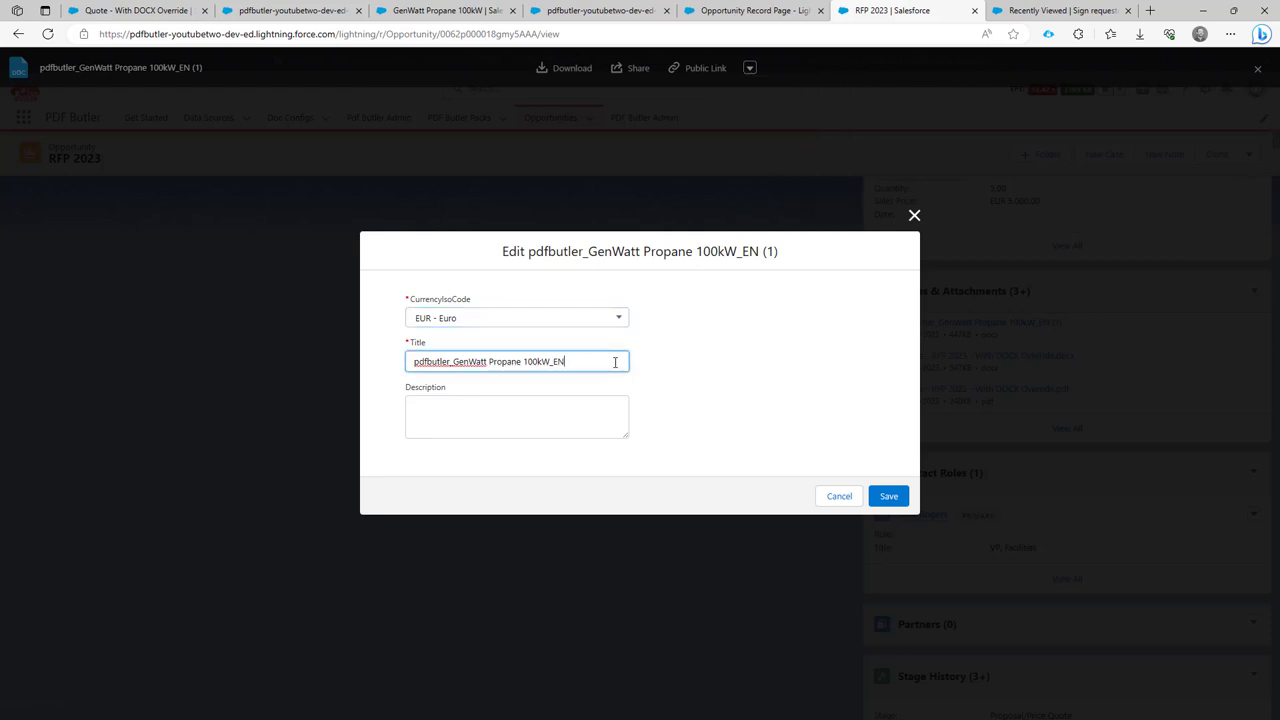
triple_click(615, 362)
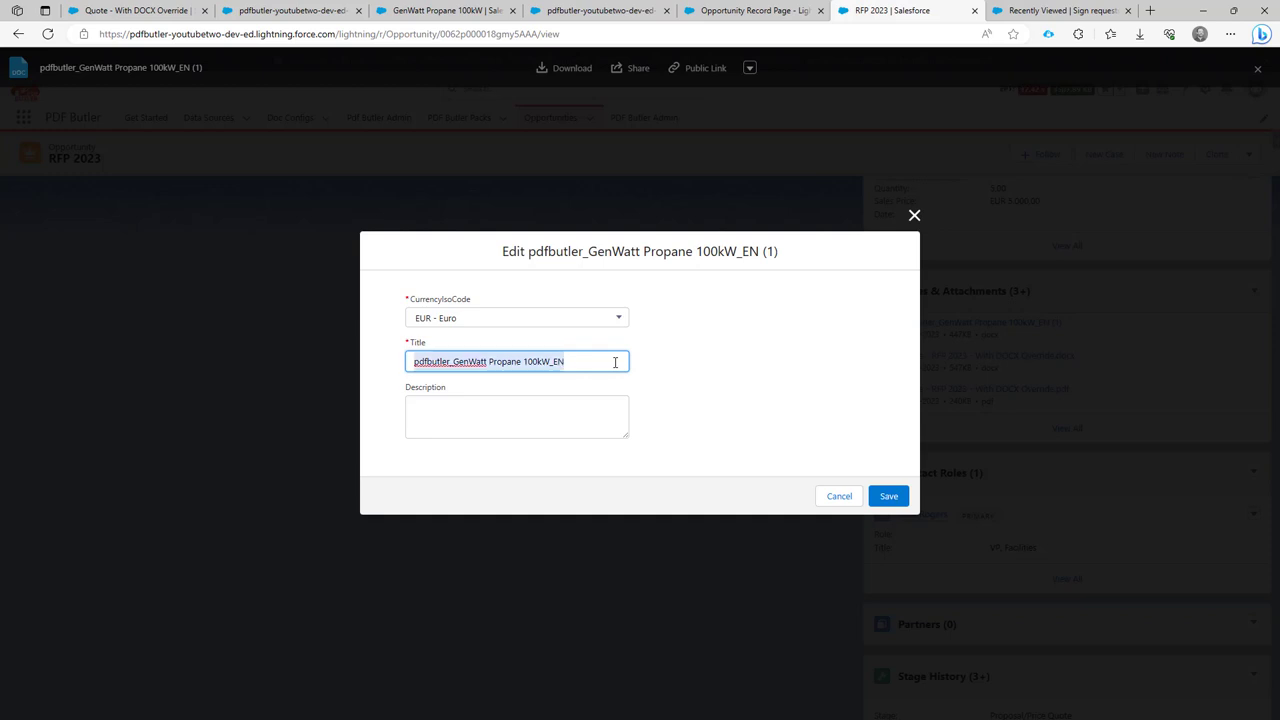
right_click(518, 361)
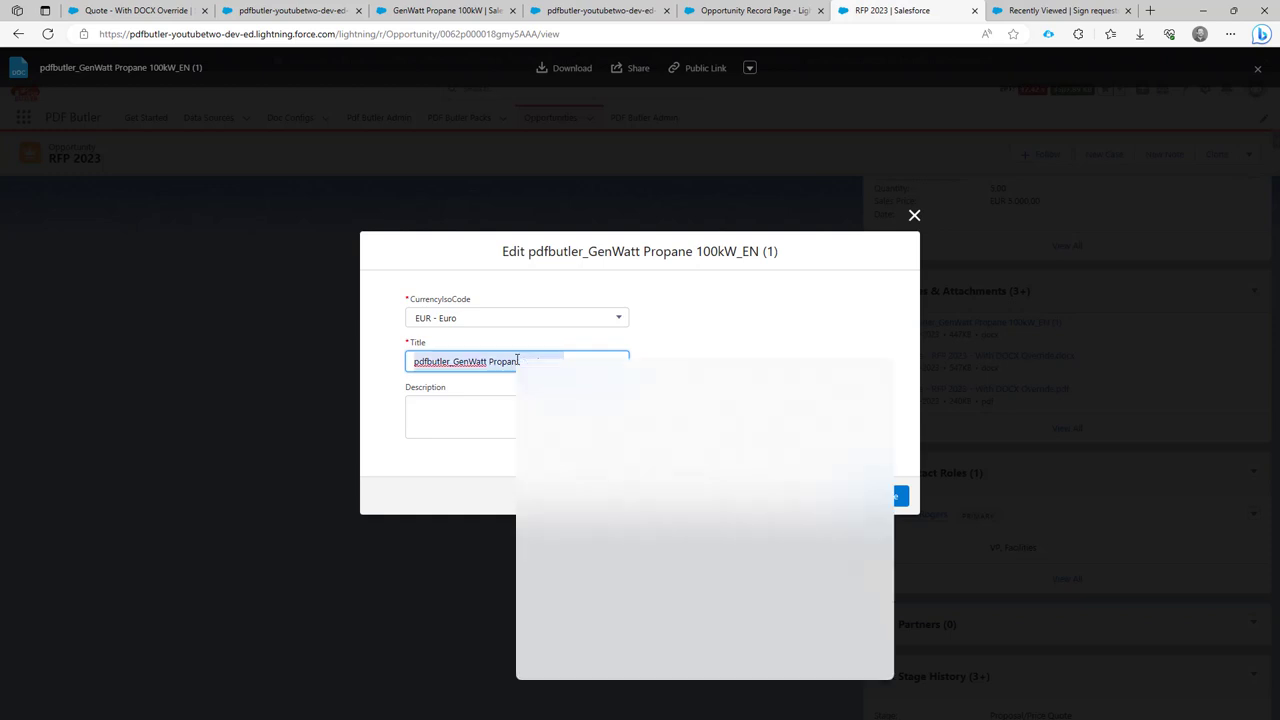
left_click(564, 436)
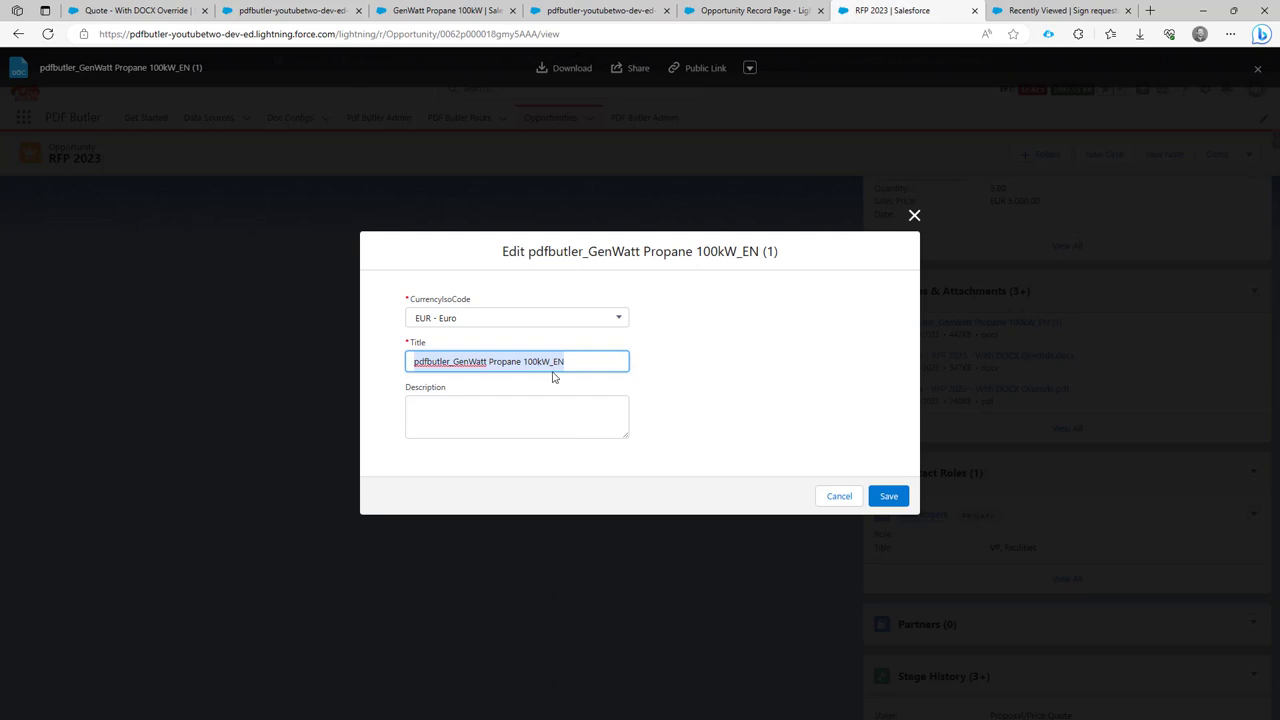
left_click(888, 496)
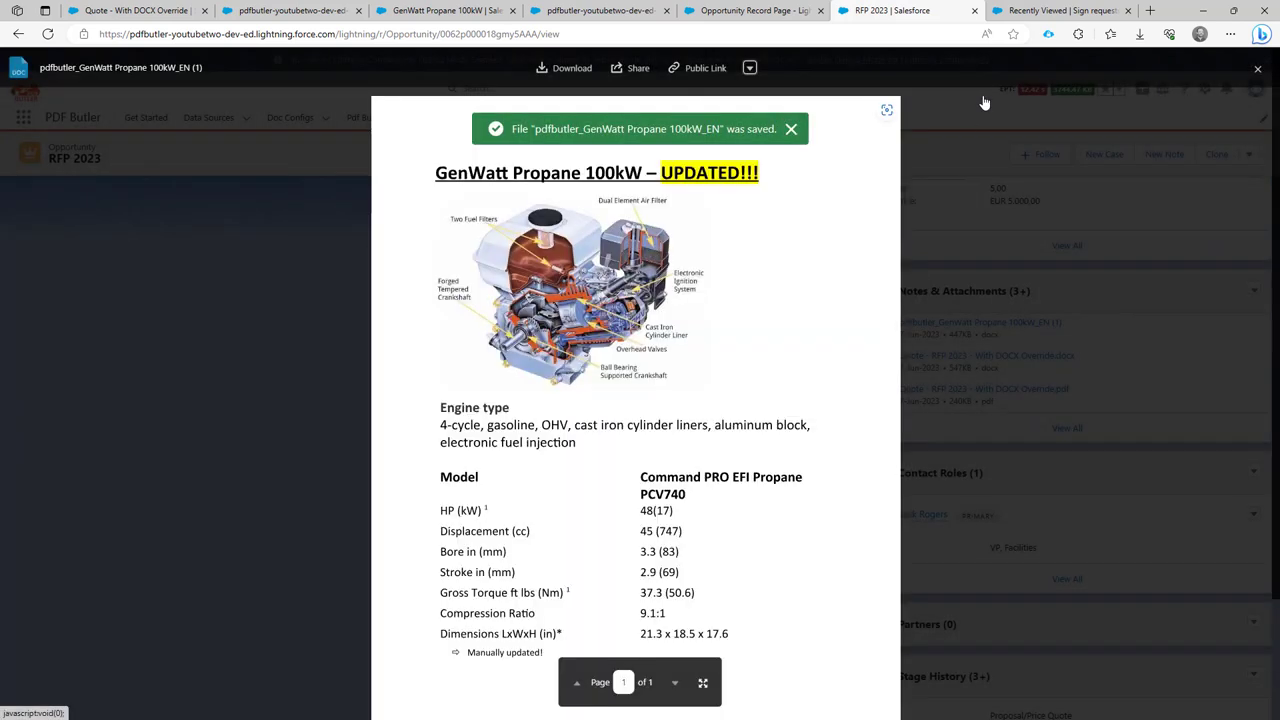
left_click(1258, 70)
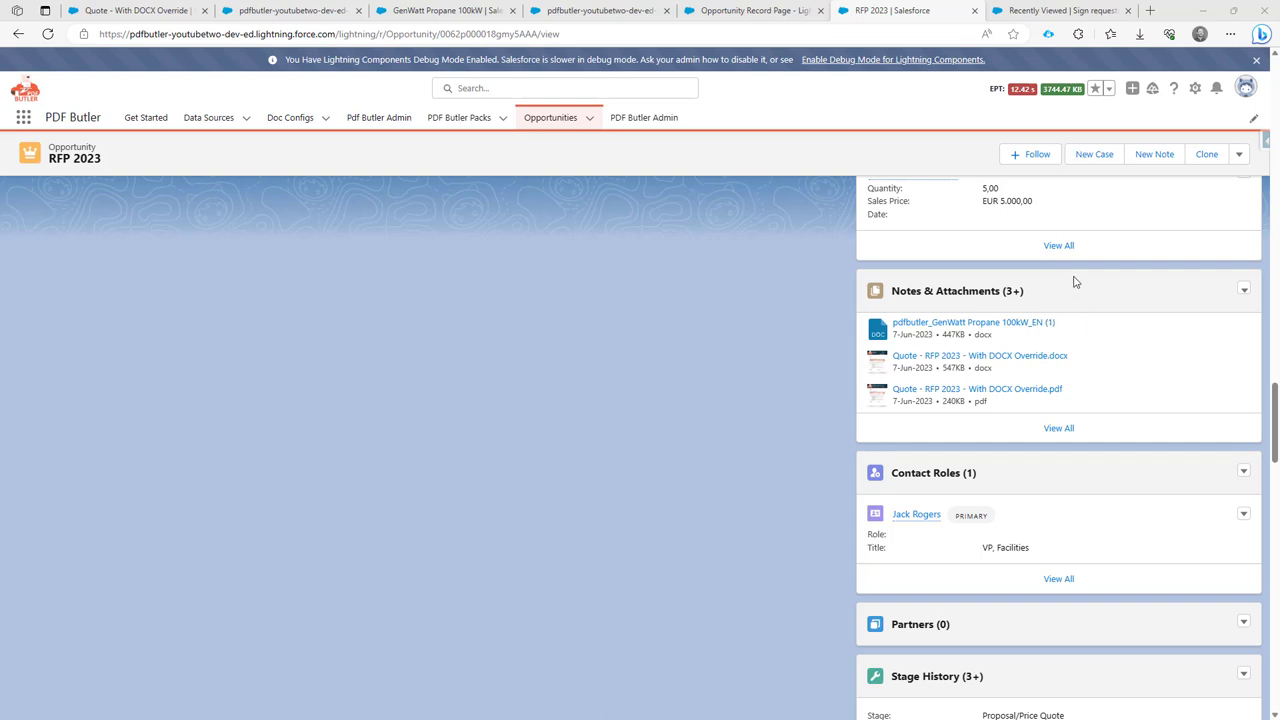
Step: Open the PDF Butler Academy page in a new browser tab and search it for "overr"
left_click(1150, 10)
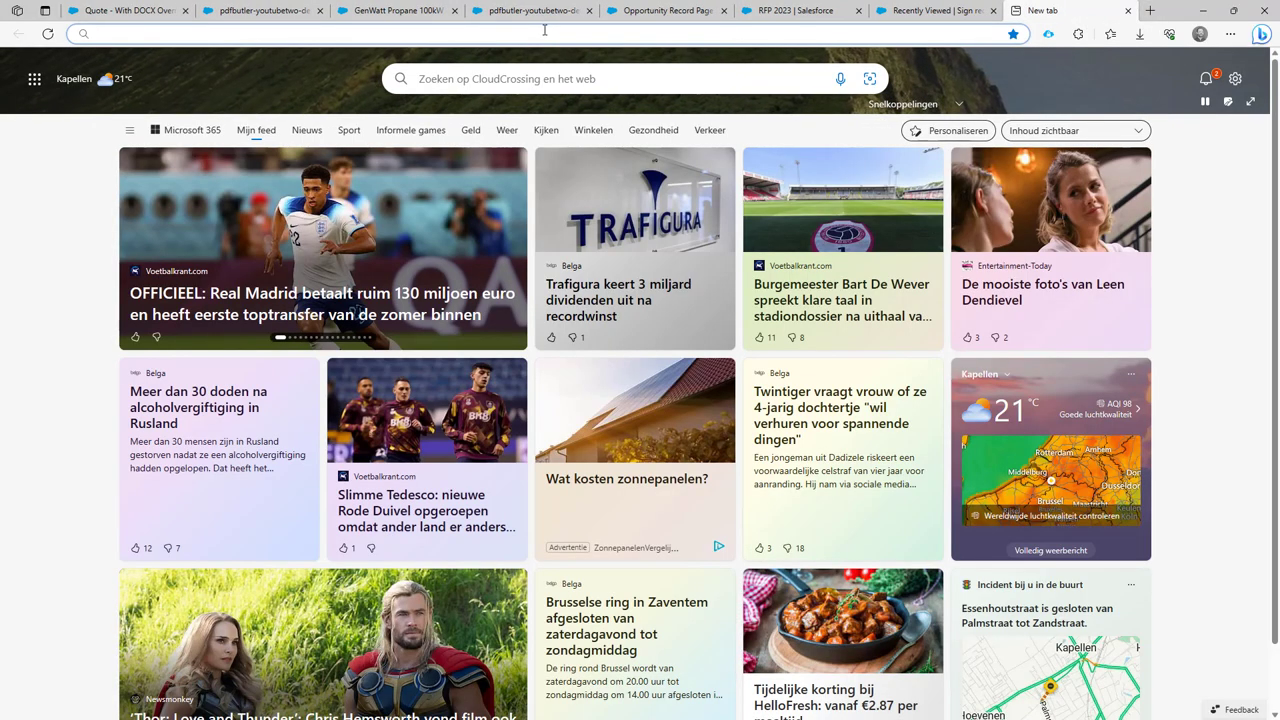
type("aca")
key("Return")
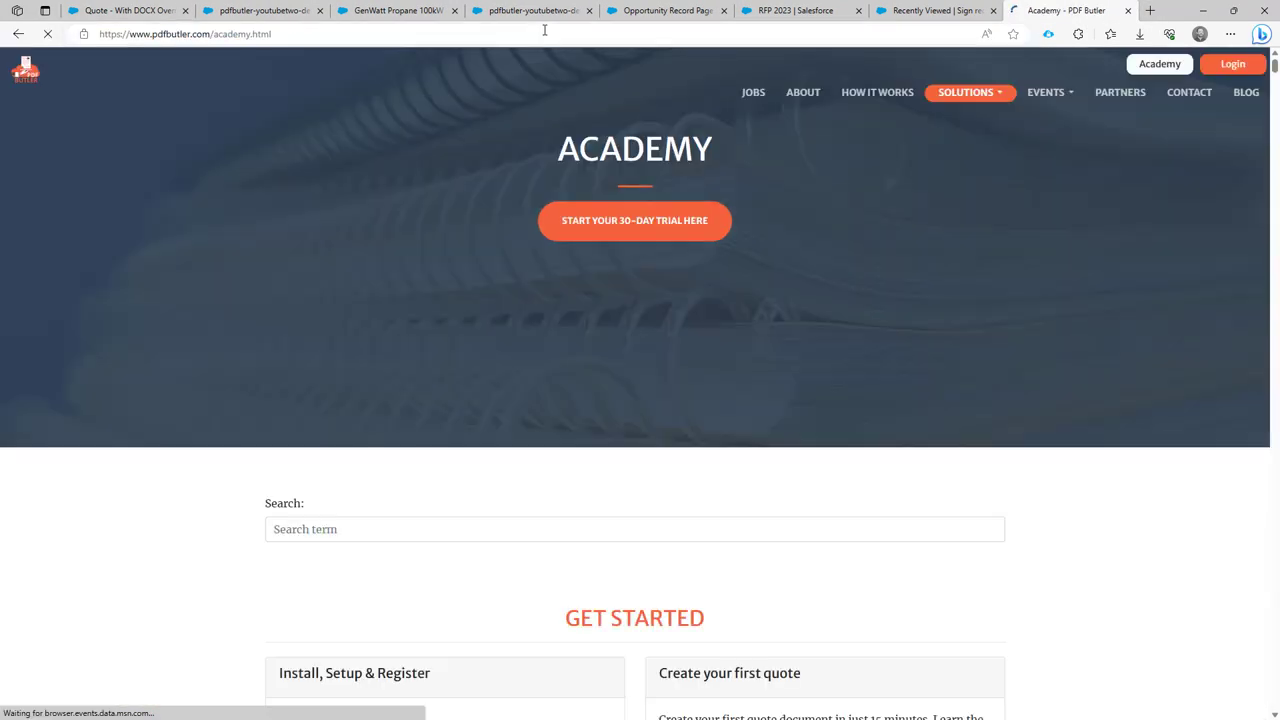
left_click(357, 518)
type("ove")
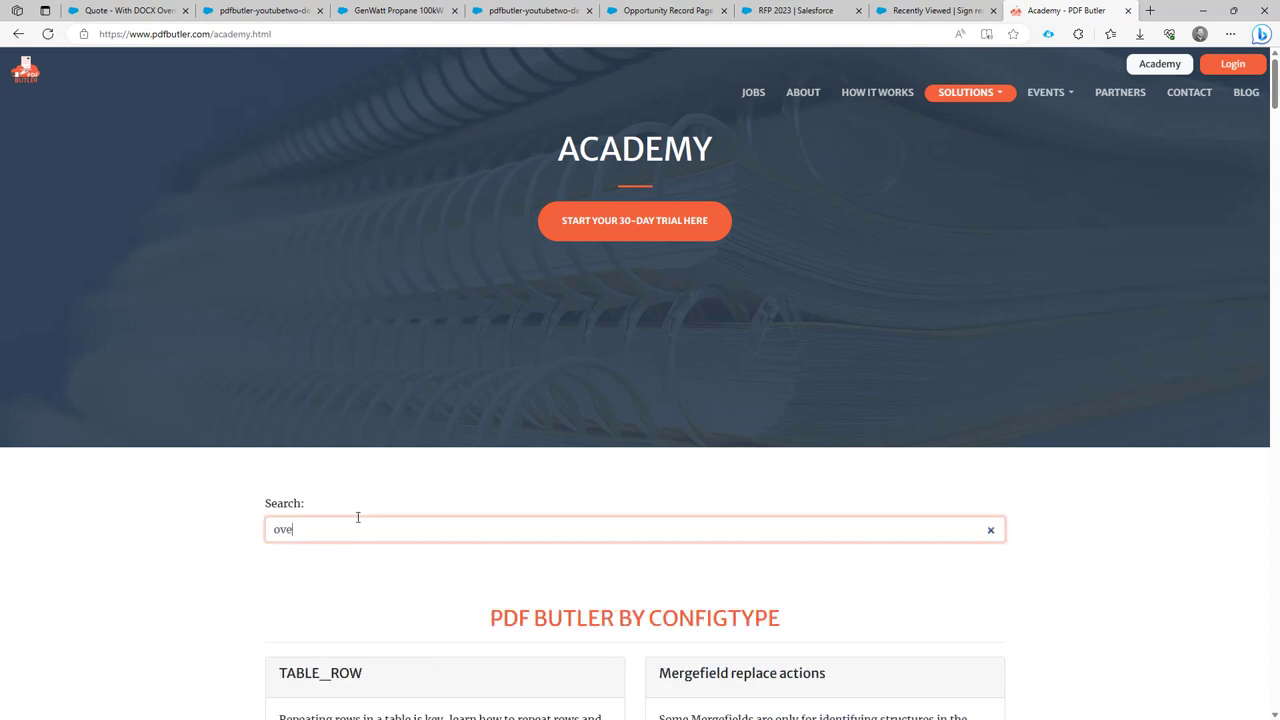
type("rr")
scroll(371, 528, "down", 3)
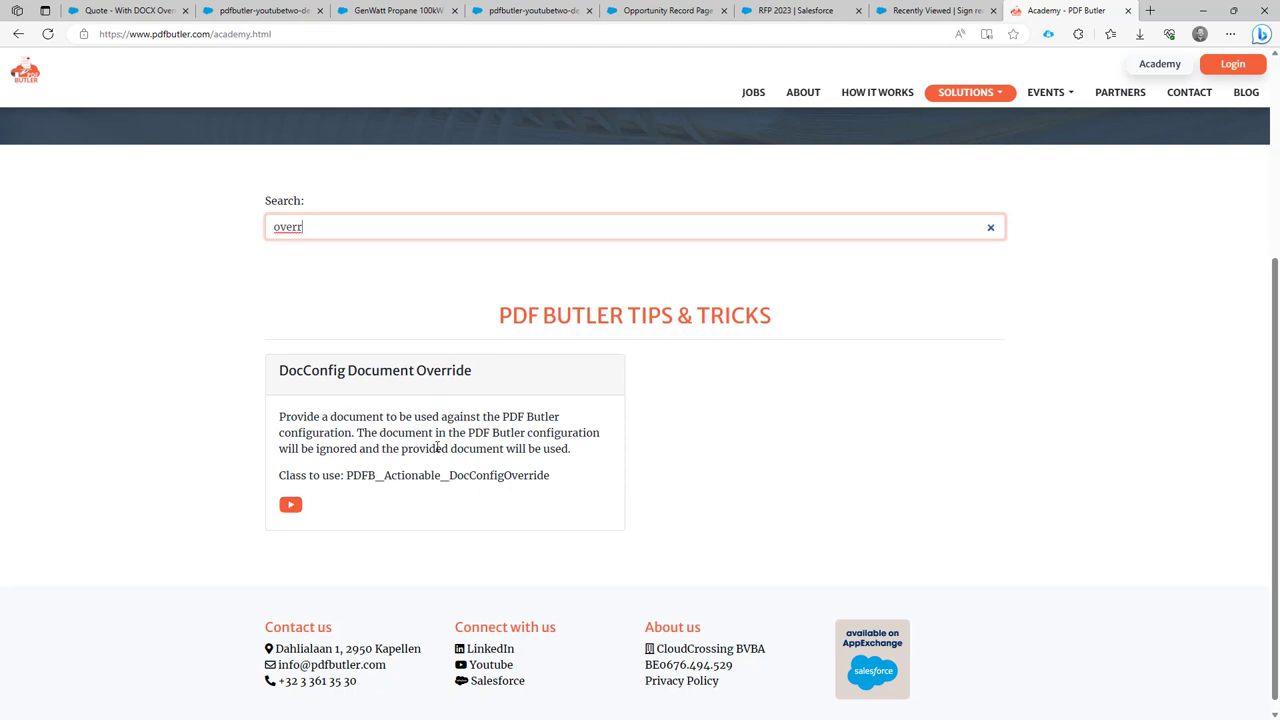
Step: Search the Academy for "api" and open the APEX API documentation from the Call PDF Butler from APEX card
double_click(353, 228)
type("api")
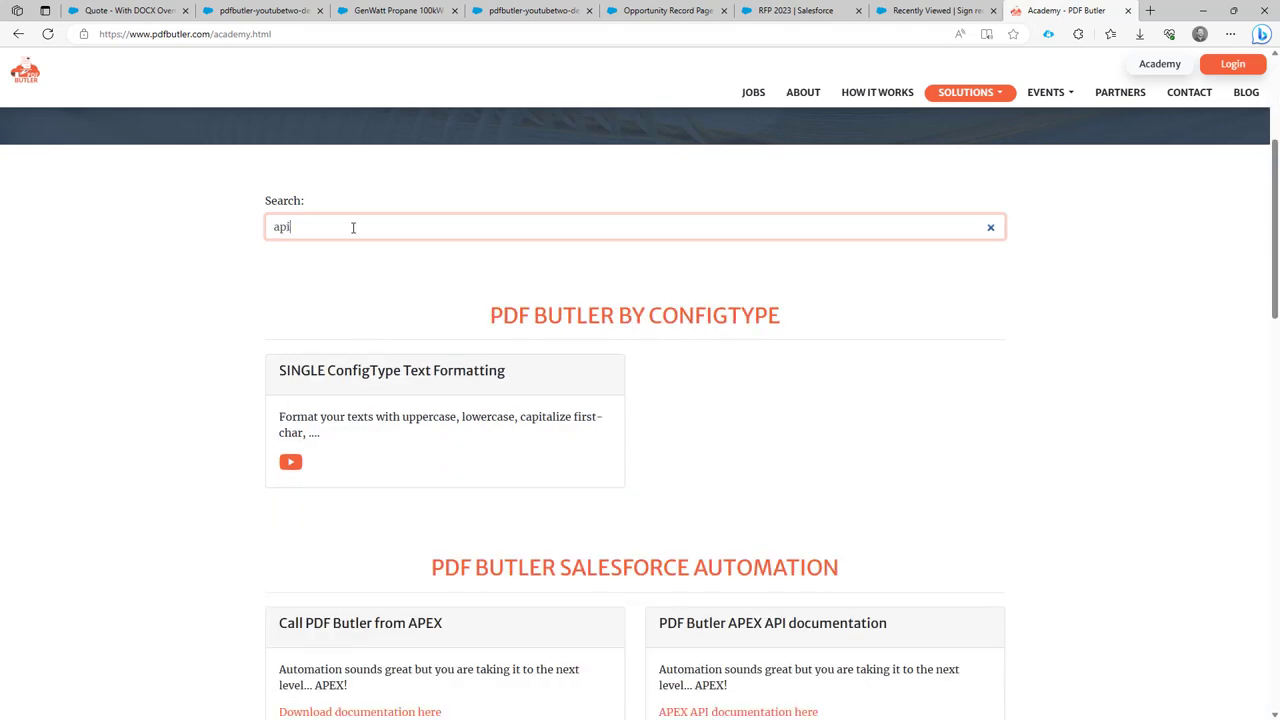
scroll(329, 277, "down", 3)
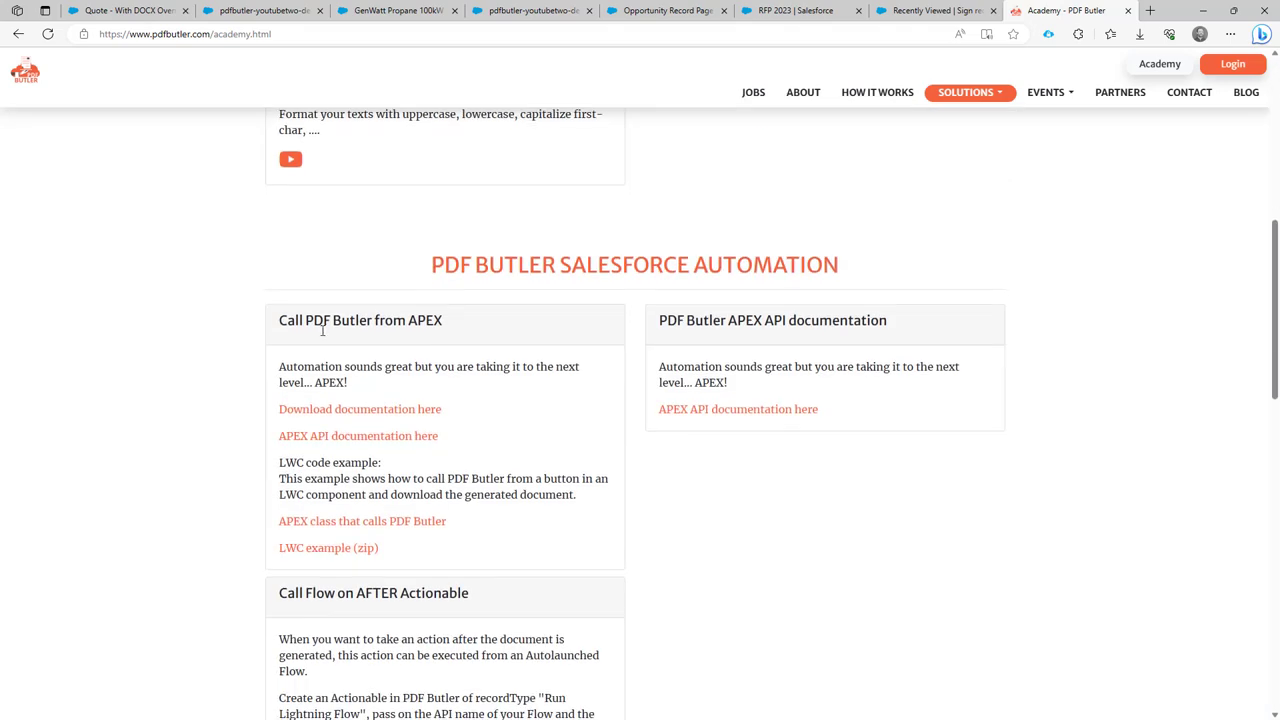
left_click(336, 437)
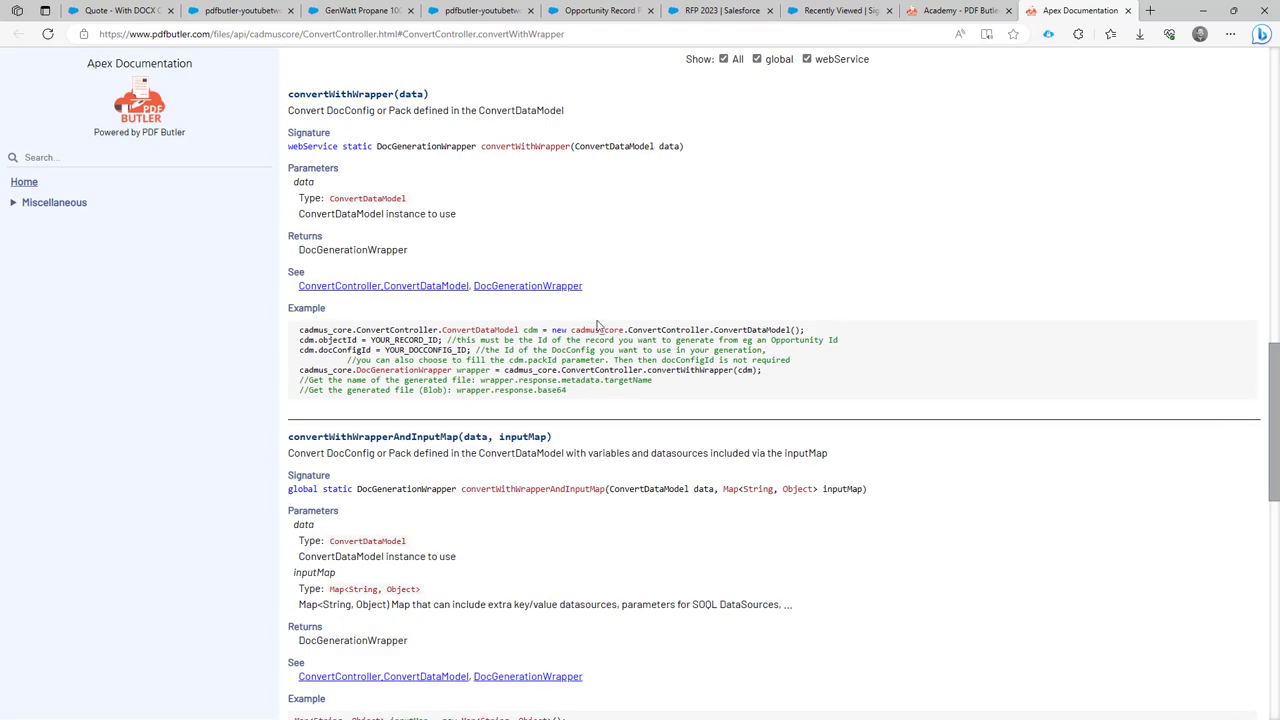
Step: Expand the Miscellaneous class list in the Apex documentation and search the page for "overrid"
left_click(55, 204)
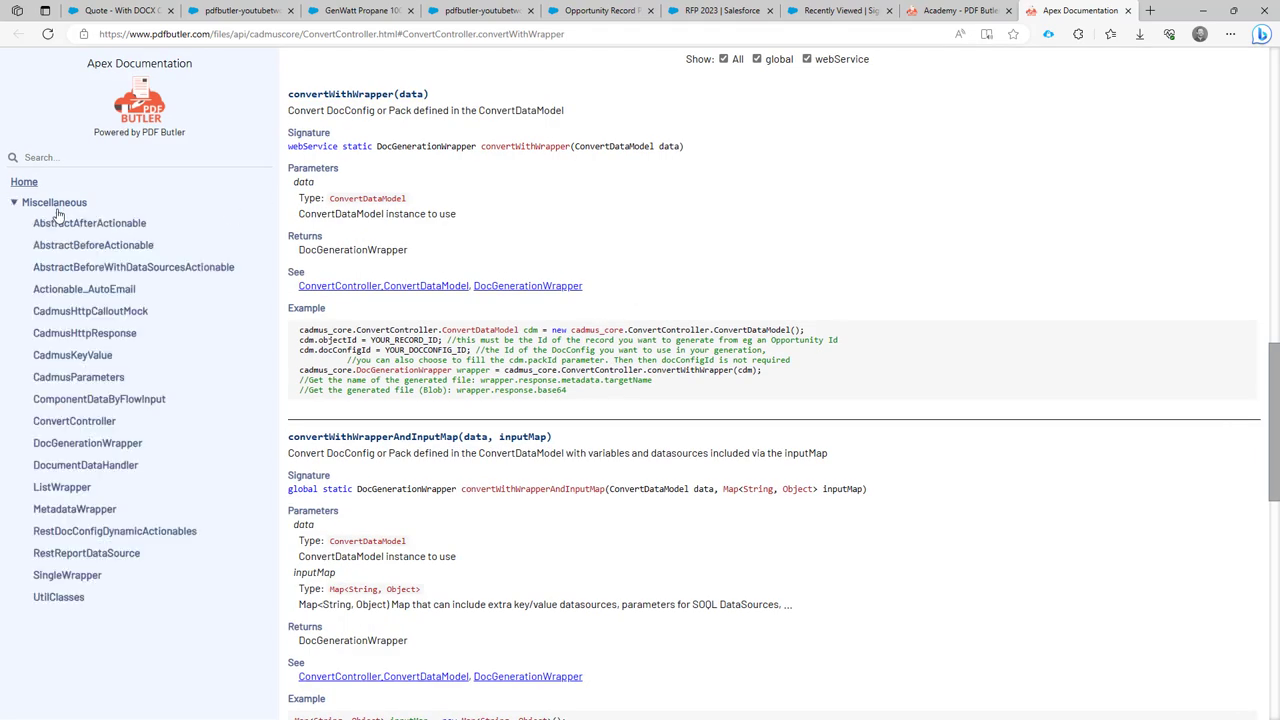
key("ctrl+f")
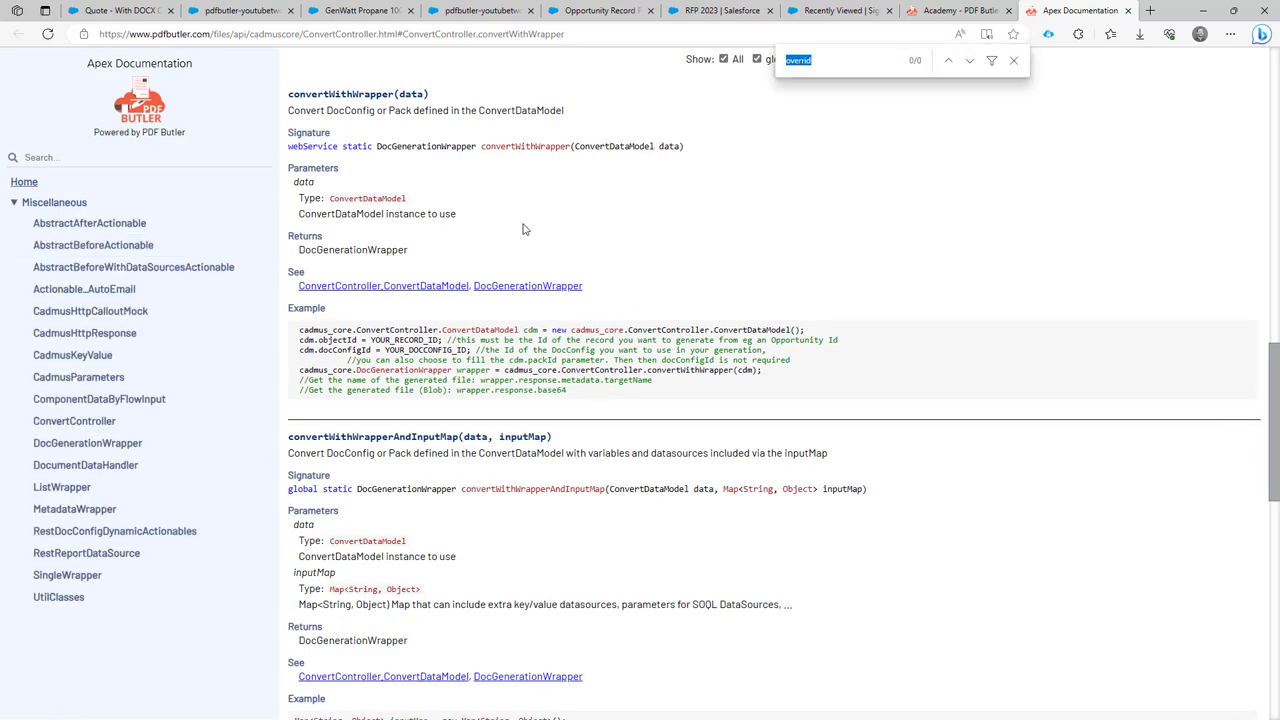
type("overri")
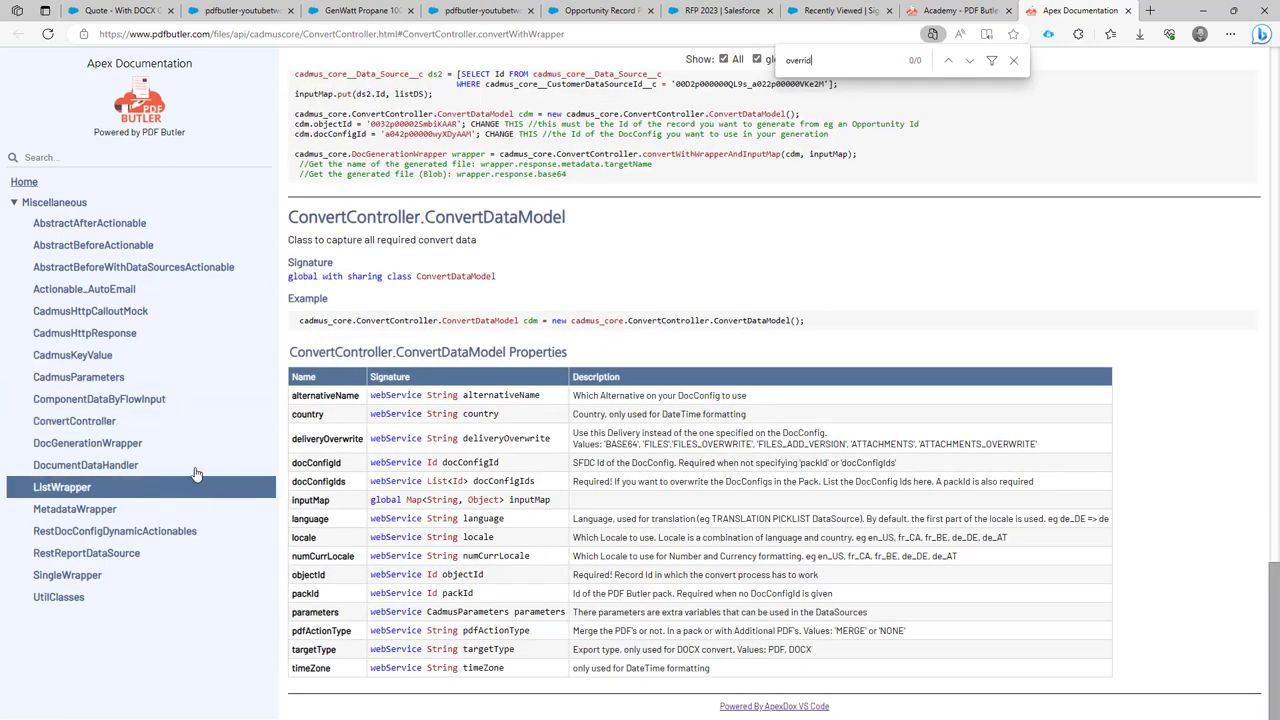
Step: View the DocumentDataHandler class documentation, then examine the AbstractBeforeActionable interface and its example code
left_click(91, 465)
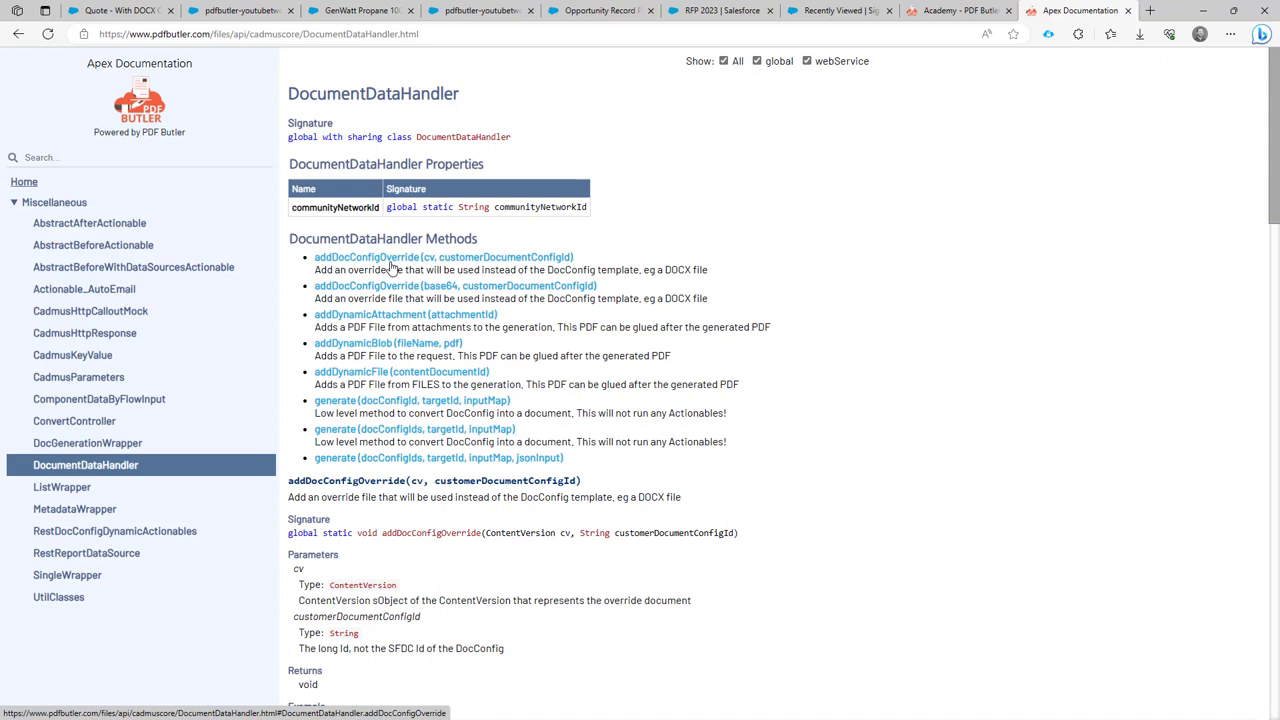
left_click(143, 250)
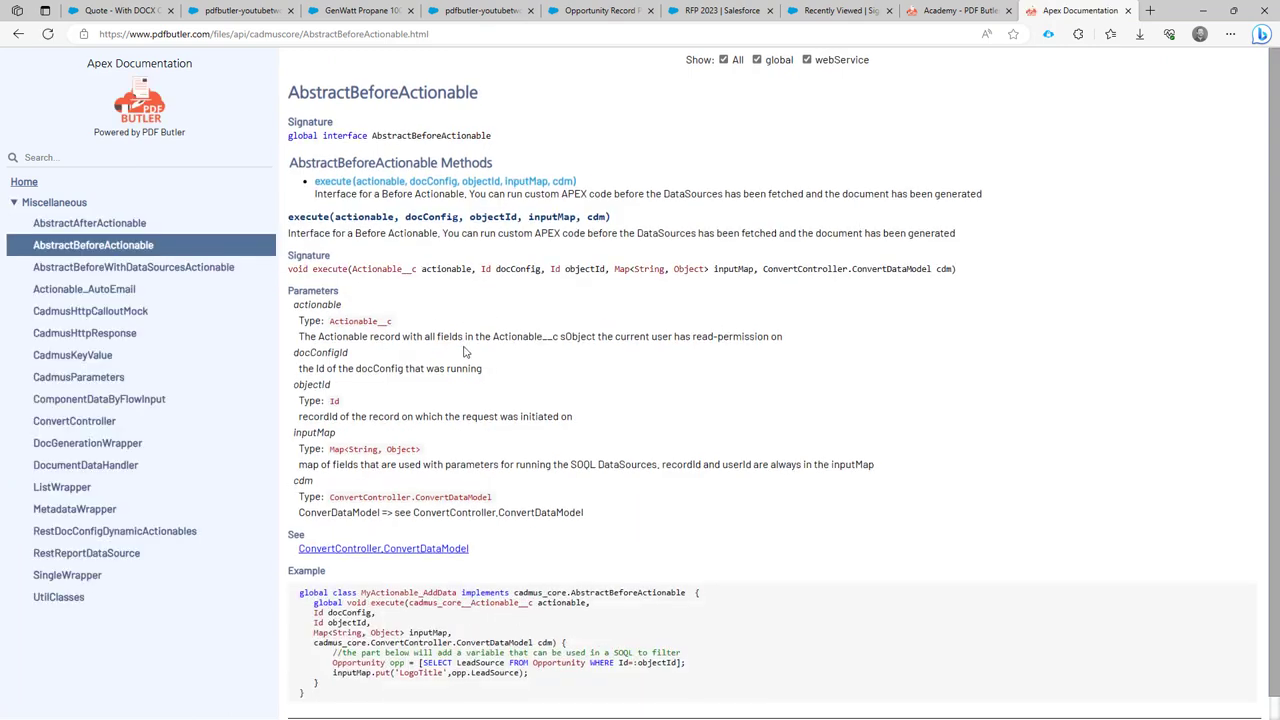
scroll(418, 567, "down", 1)
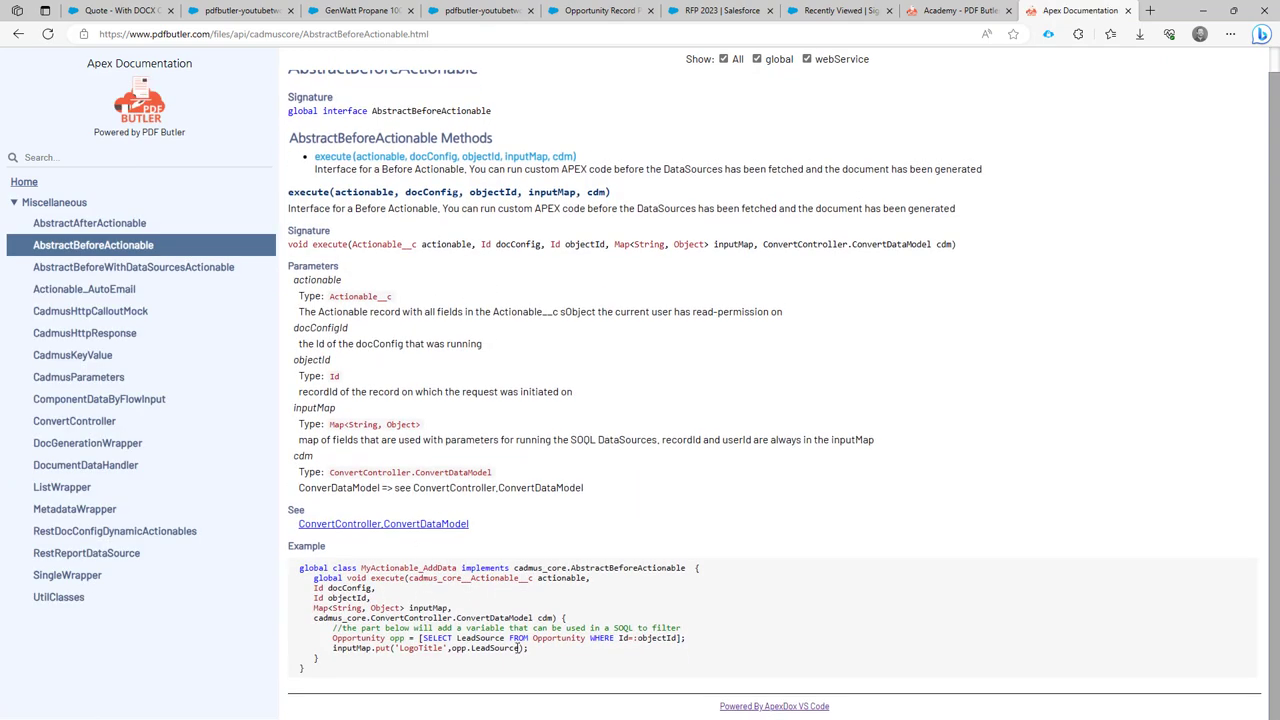
Step: Open the DocumentDataHandler method addDocConfigOverride(cv, customerDocumentConfigId) and highlight the method name in its example call
left_click(56, 466)
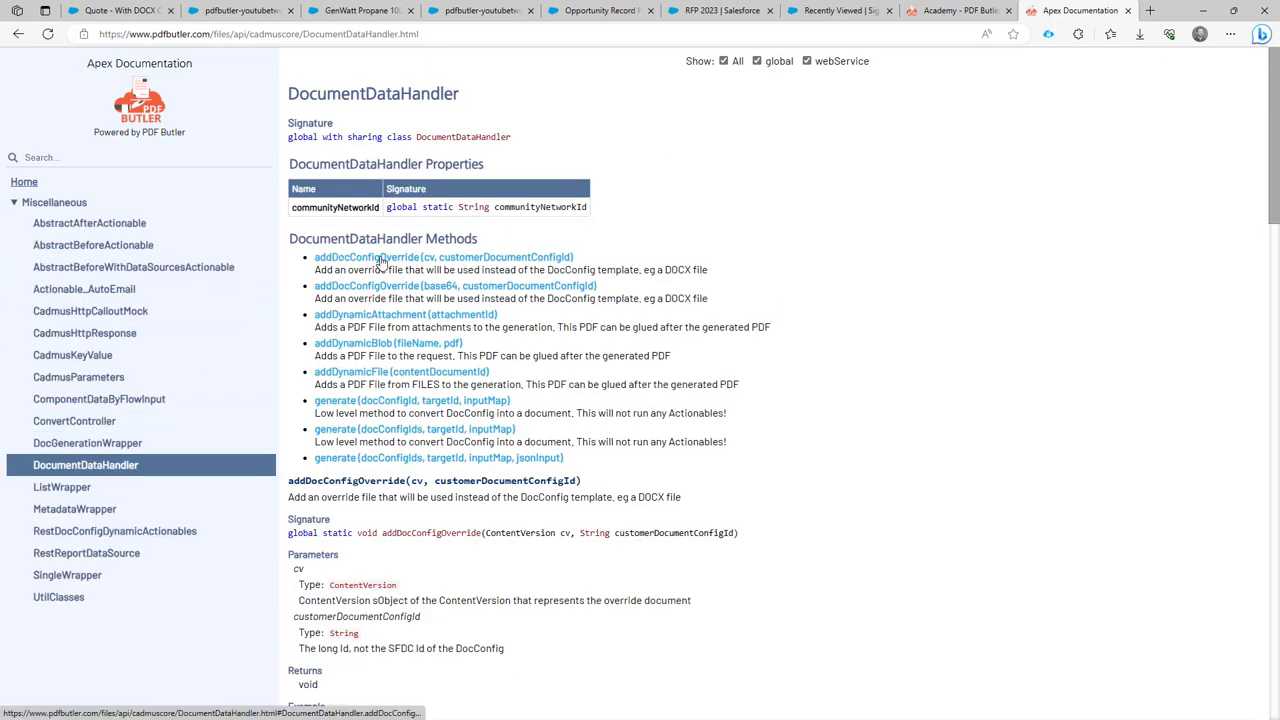
left_click(435, 262)
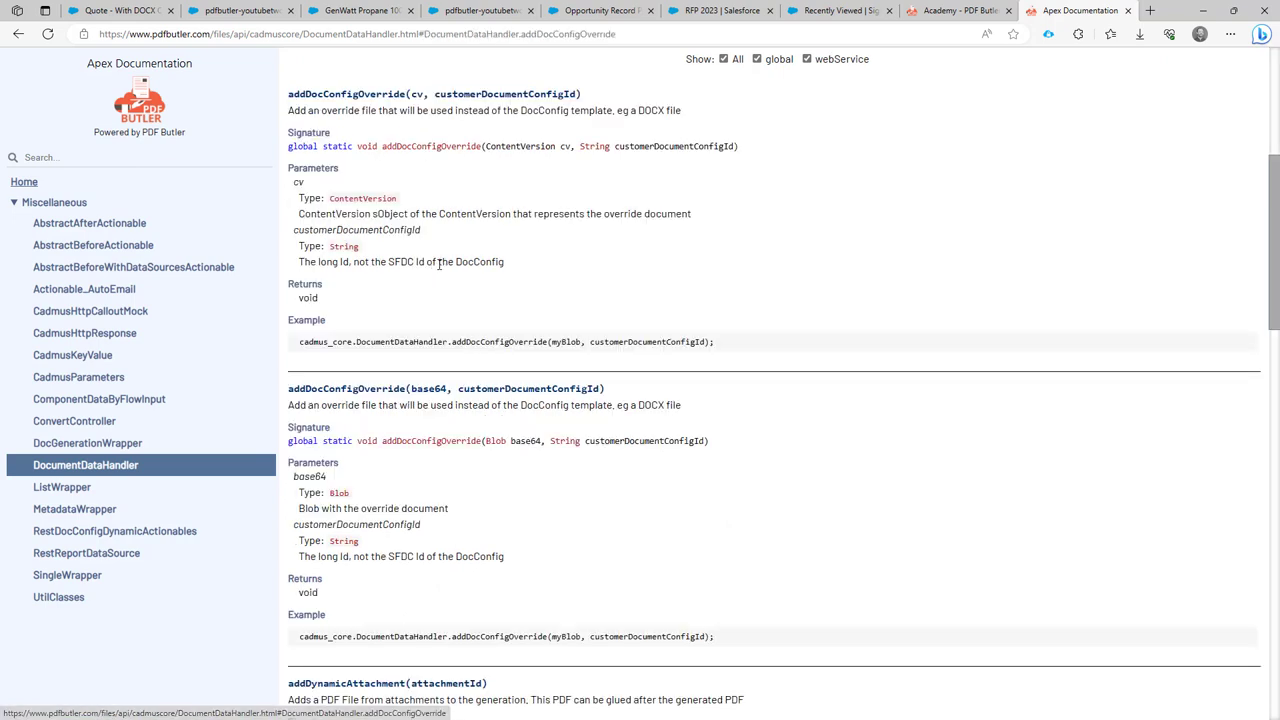
double_click(521, 342)
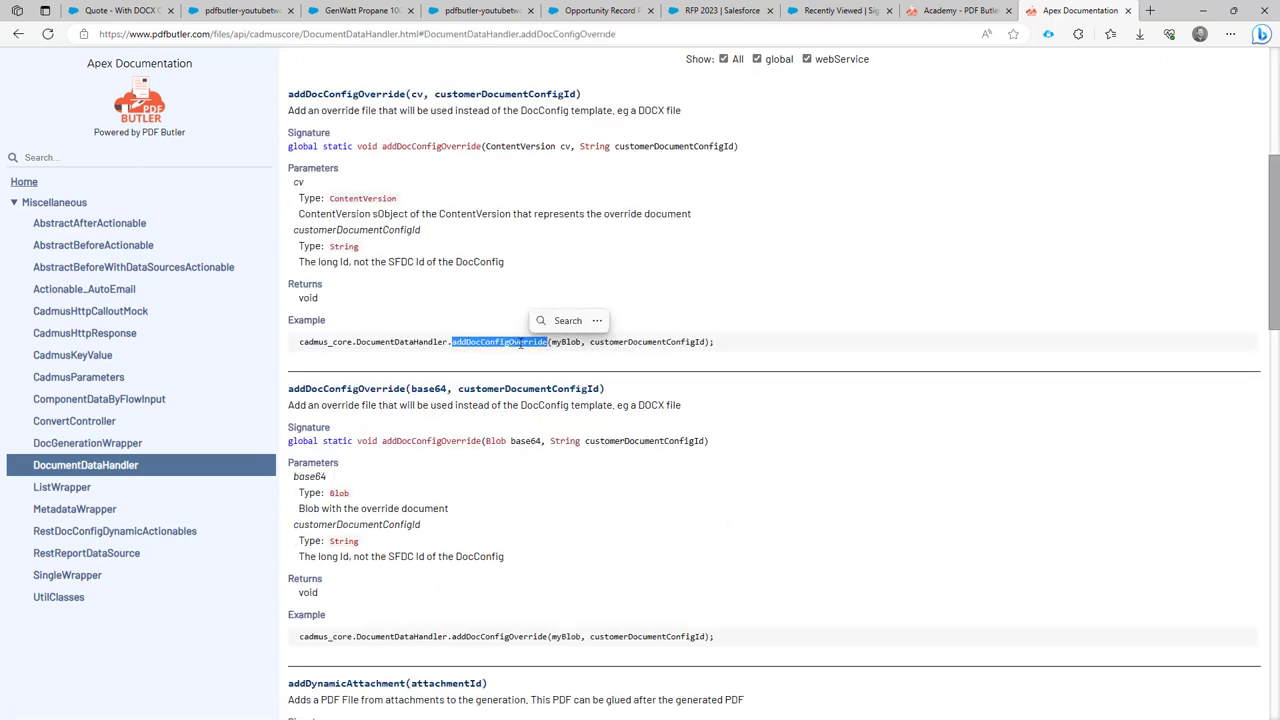
Step: Return to the PDF Butler Academy page, search it for "overri" and view the DocConfig Document Override card
left_click(955, 10)
scroll(403, 226, "up", 6)
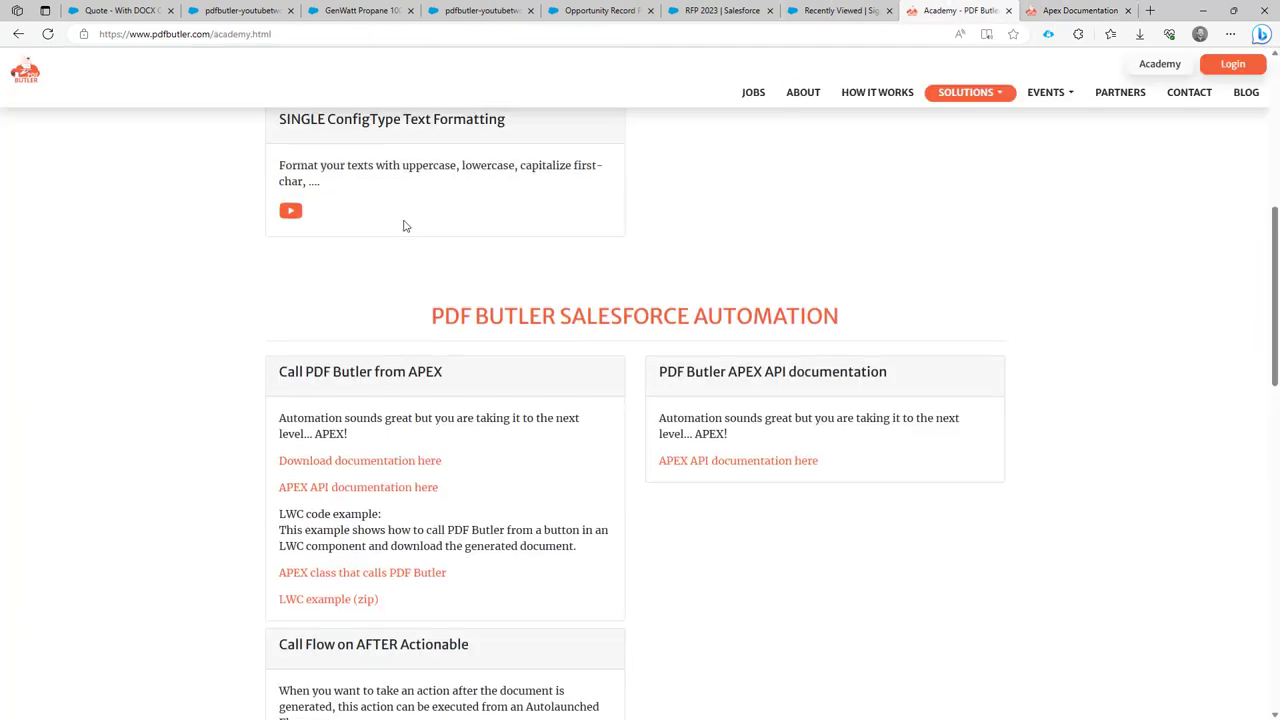
triple_click(350, 529)
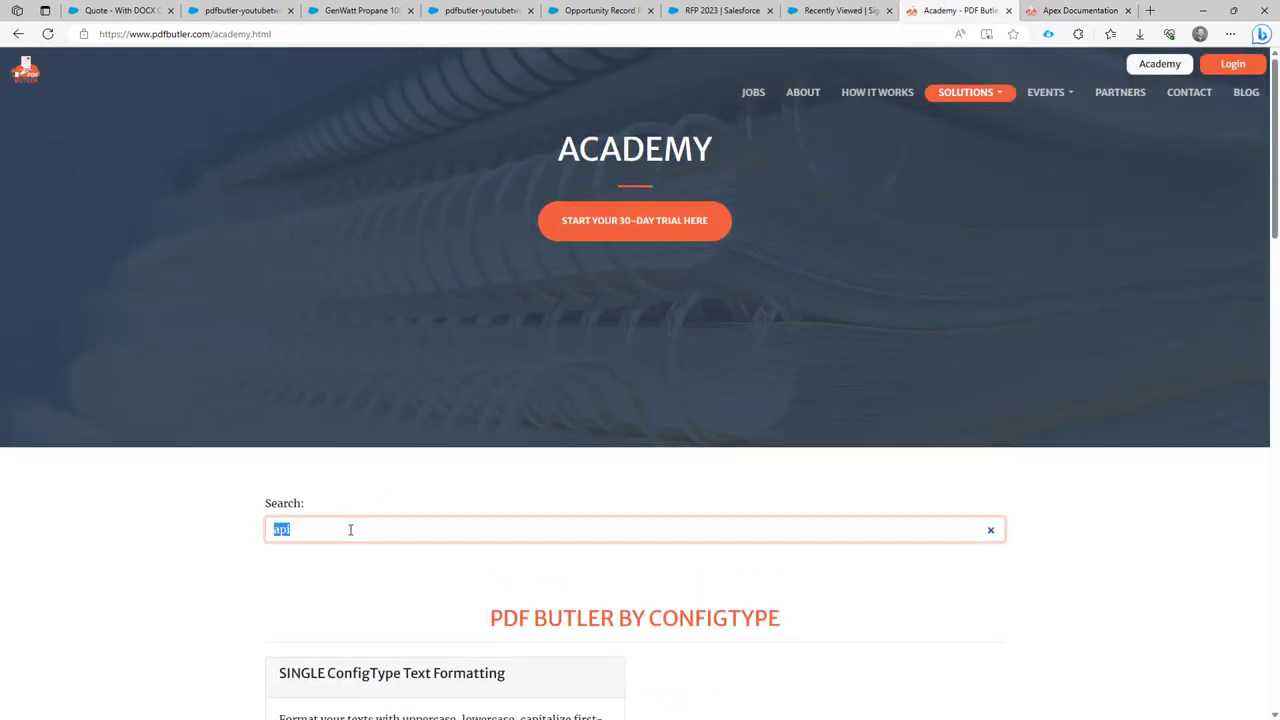
type("overri")
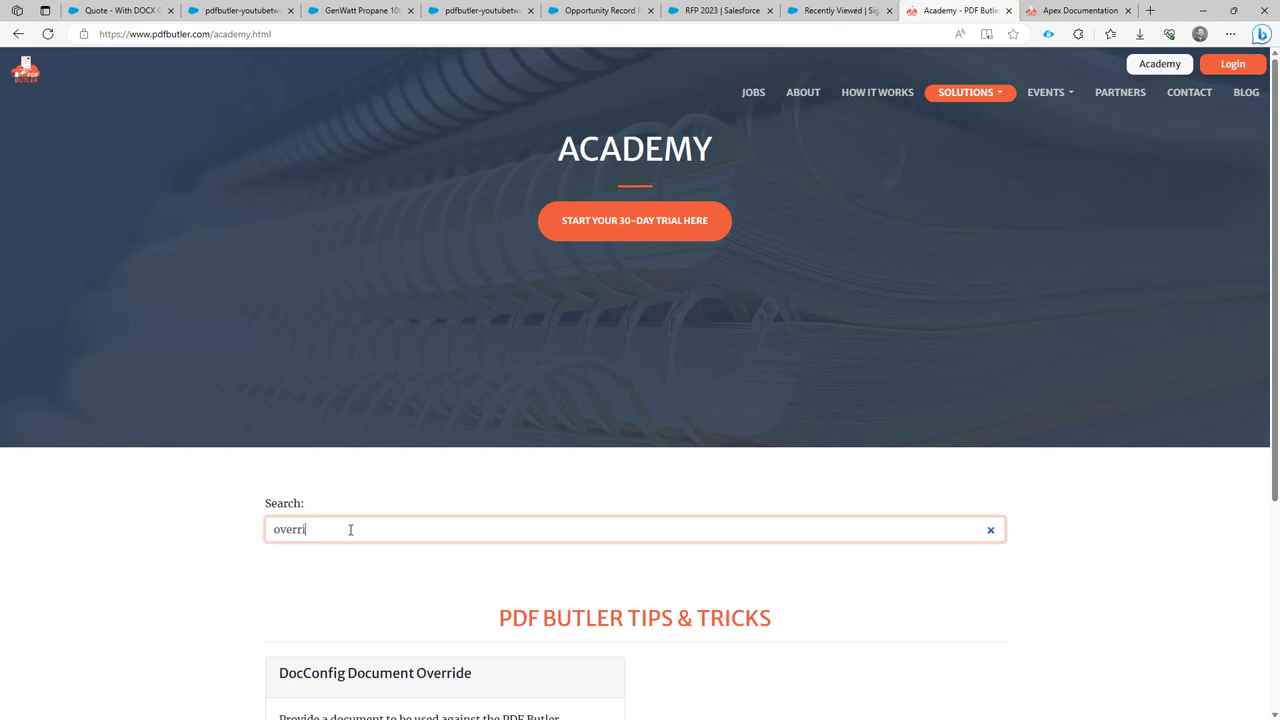
scroll(350, 529, "down", 1)
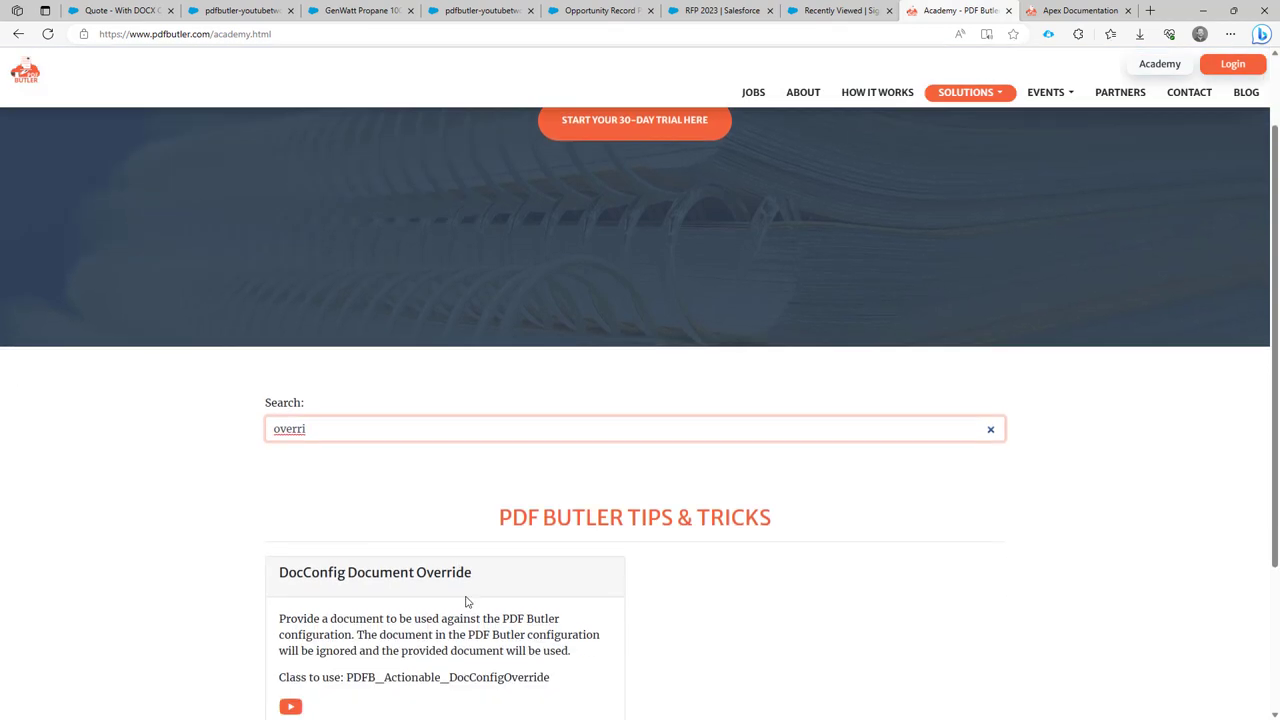
scroll(470, 600, "down", 1)
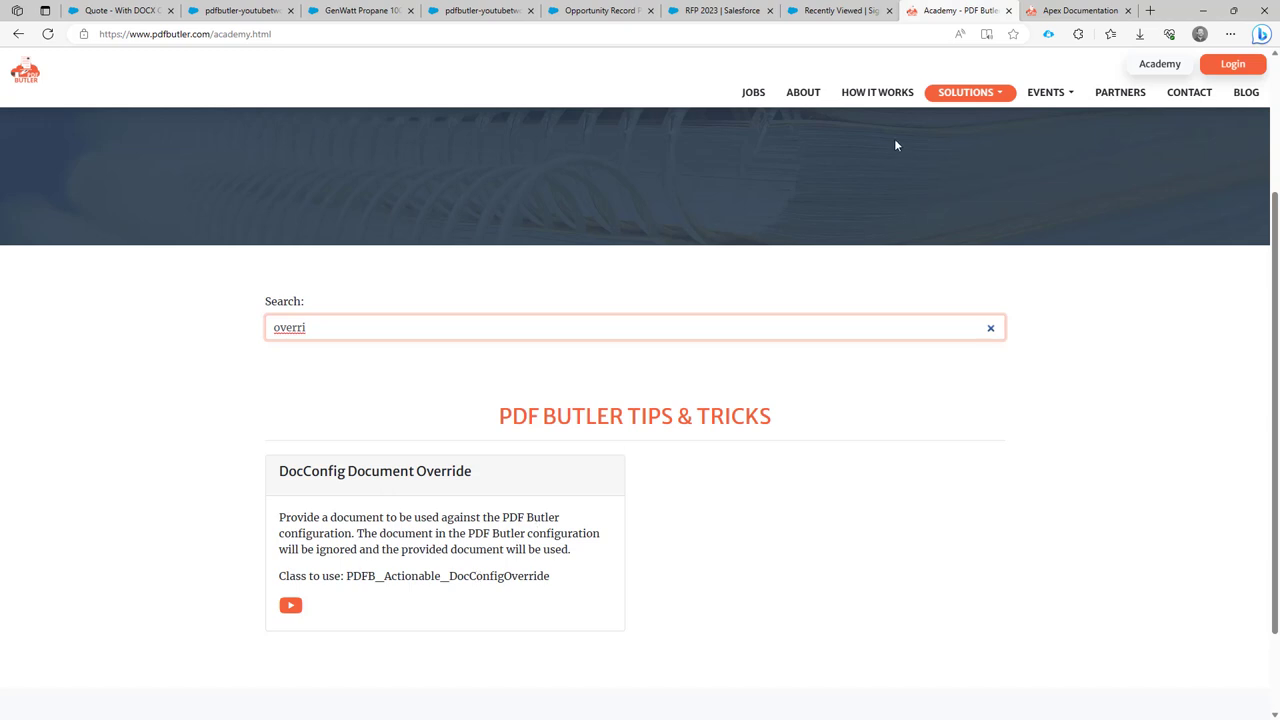
Step: Return to the RFP 2023 opportunity and open Salesforce Setup for the current app
left_click(838, 10)
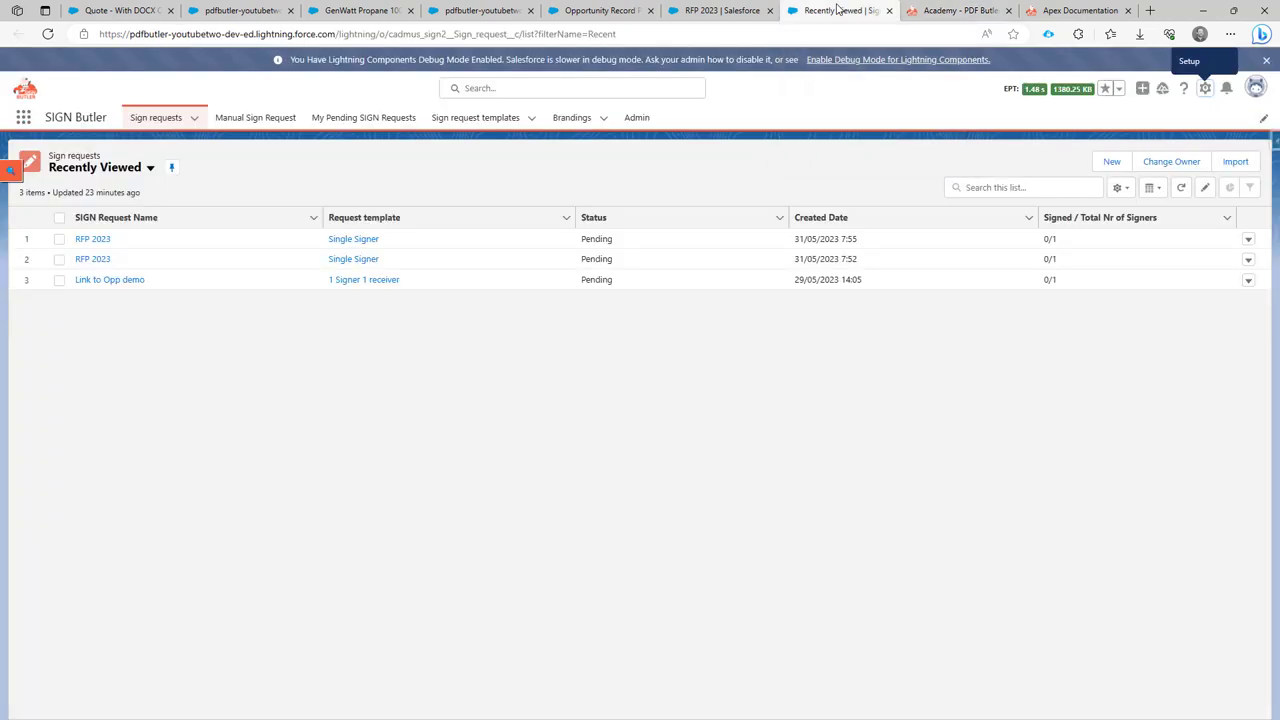
key("ctrl+shift+Tab")
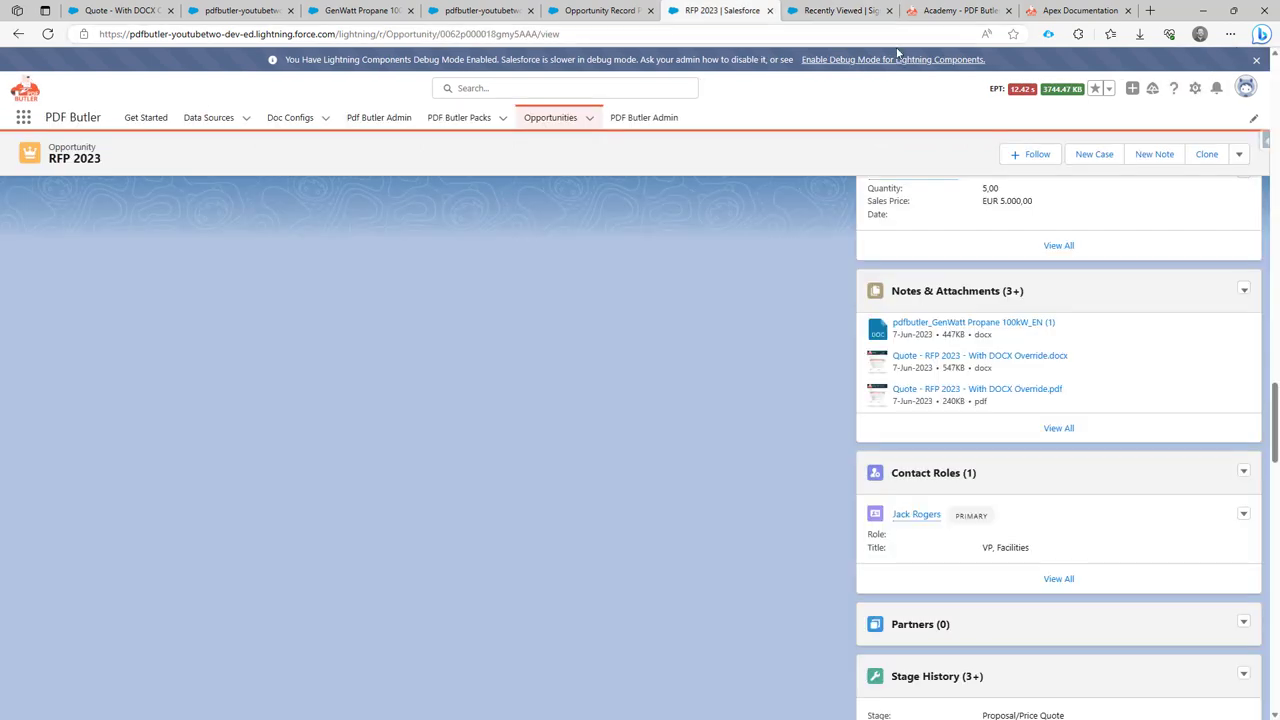
left_click(1197, 90)
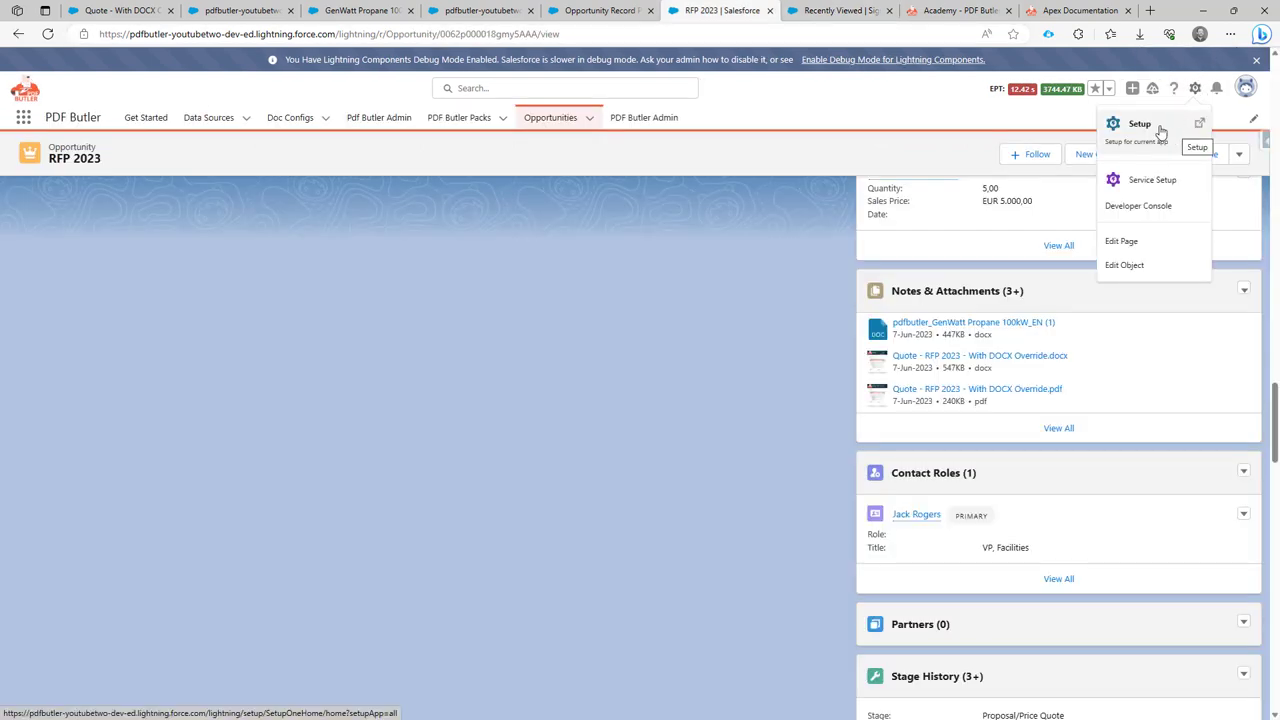
left_click(1158, 130)
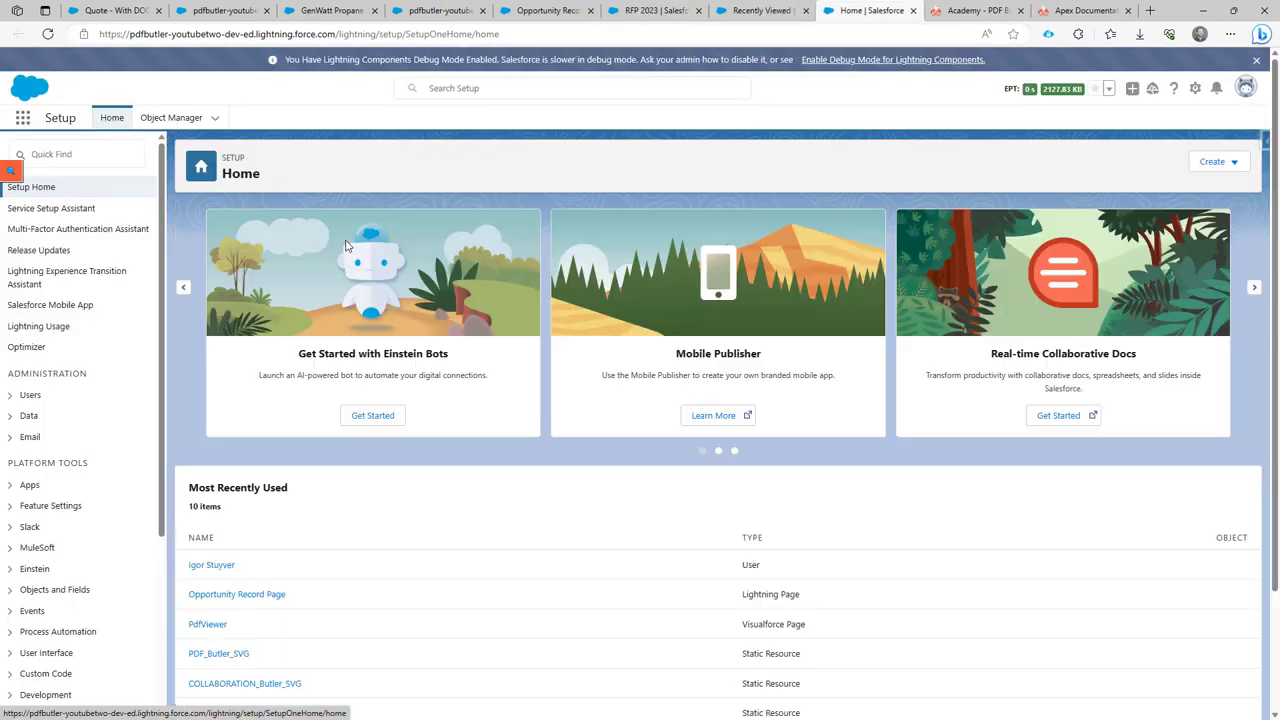
Step: Find Installed Packages in Setup by searching for "pack", and highlight the DocConfig Override package in the list
left_click(91, 160)
type("pack")
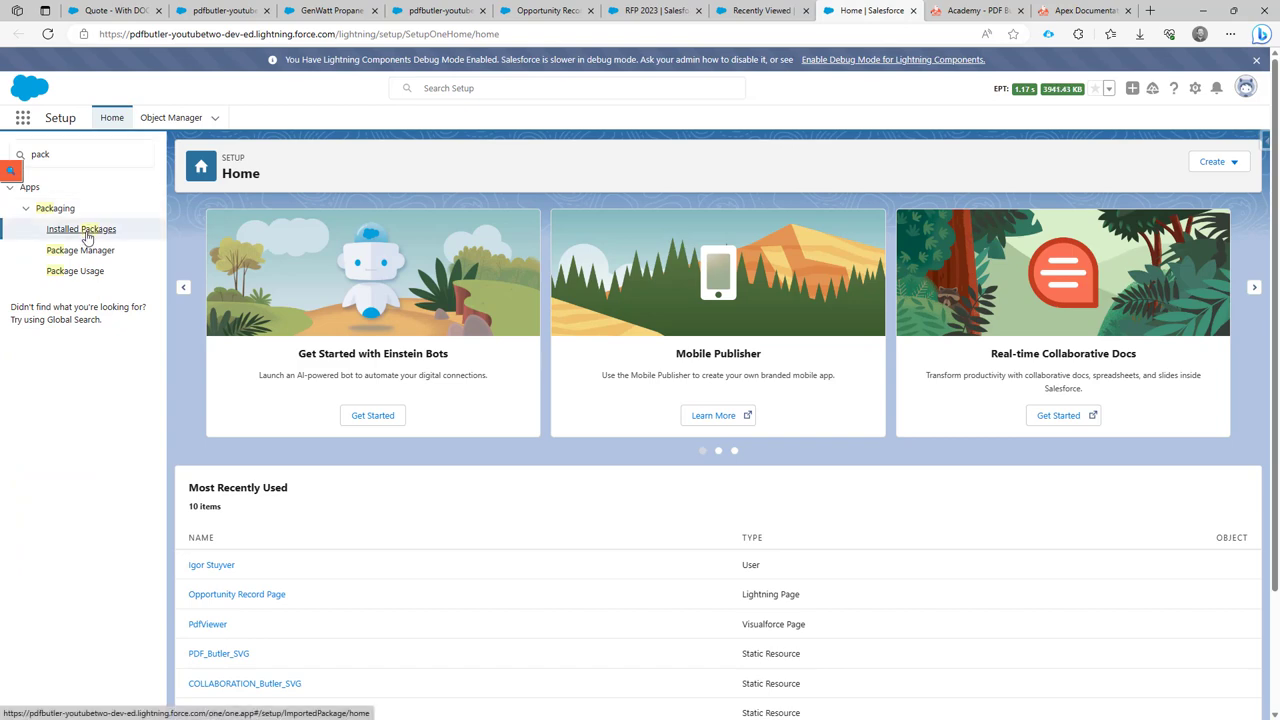
left_click(87, 234)
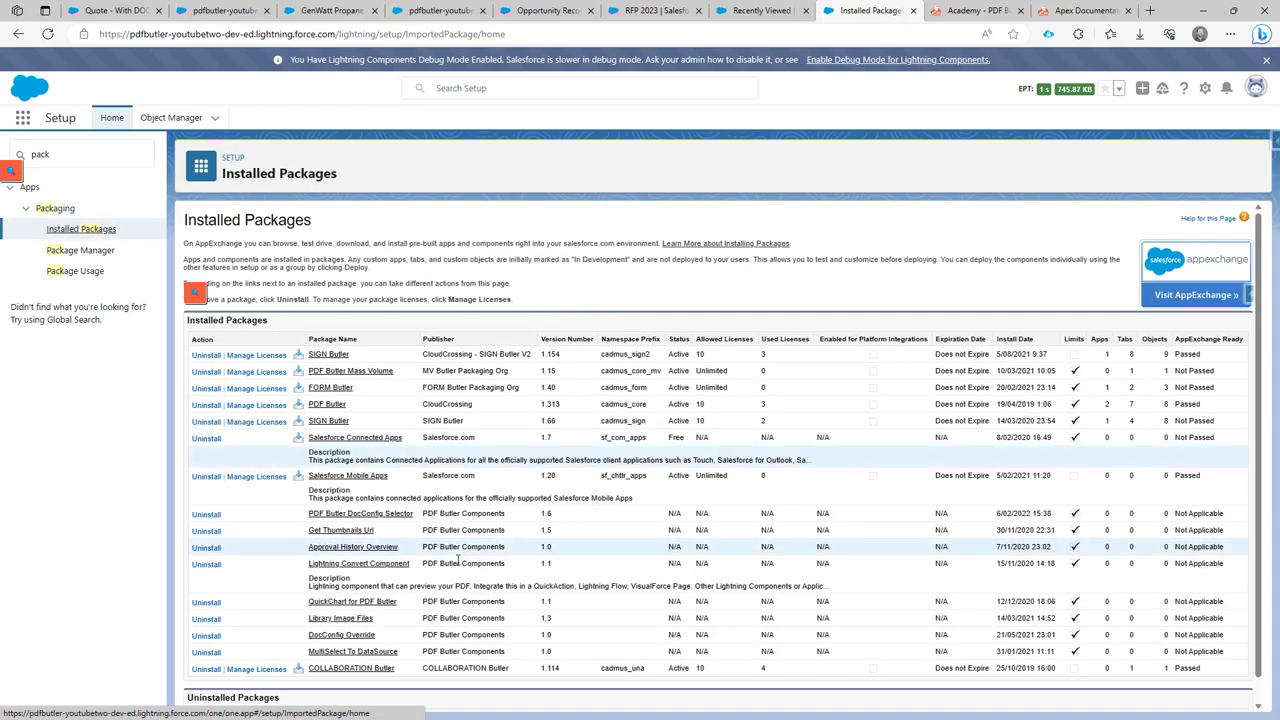
left_click_drag(385, 640, 312, 636)
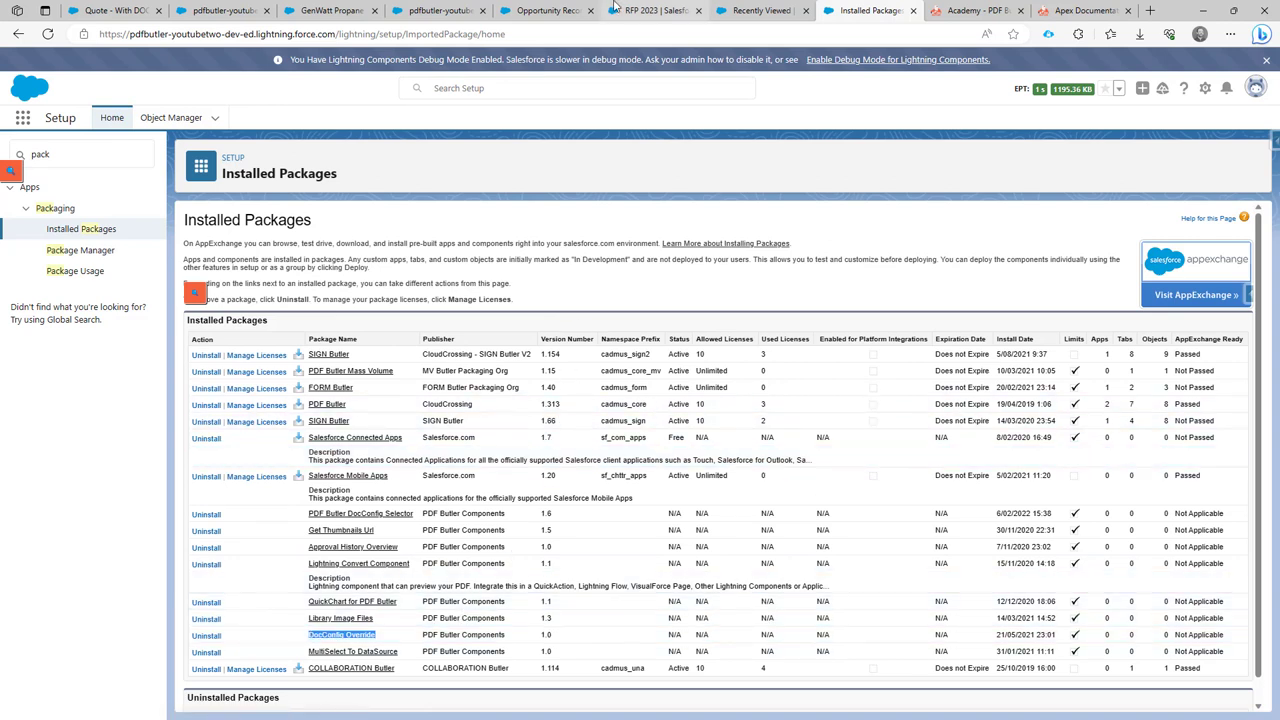
Step: Delete the Actionable_DataSourceUpdater actionable from the Quote - With DOCX Override doc config
left_click(112, 10)
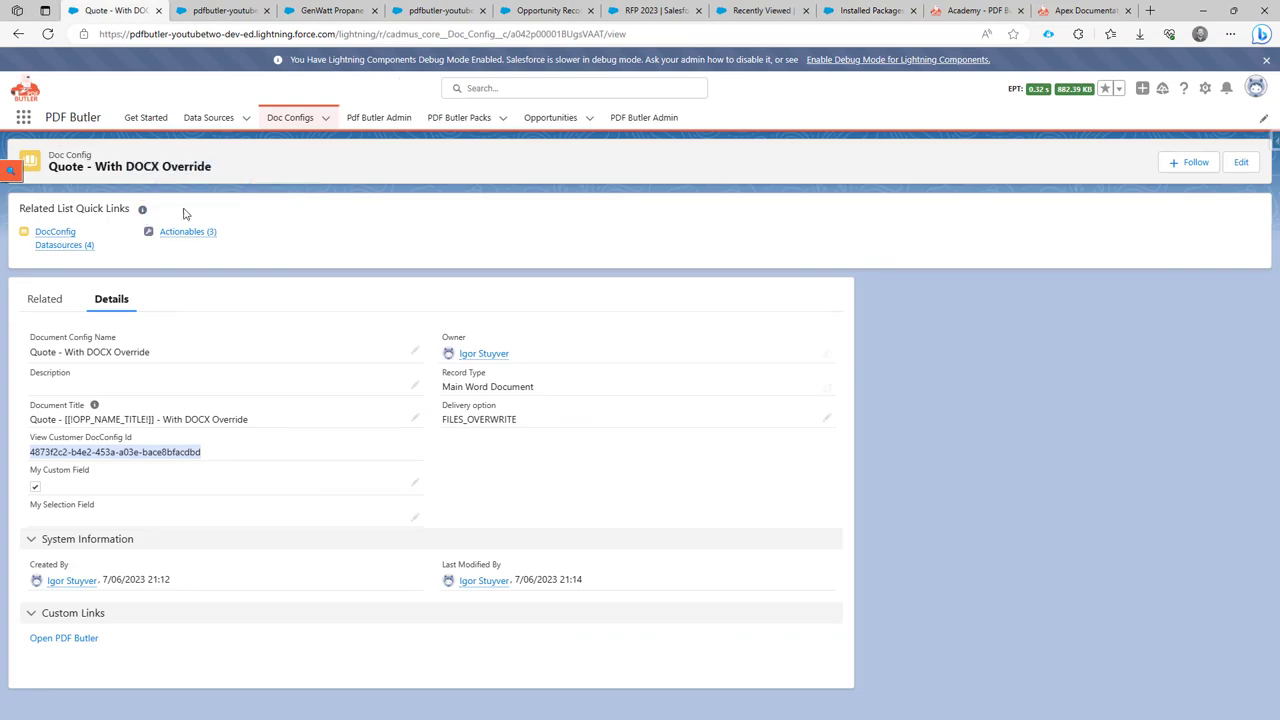
mouse_move(196, 232)
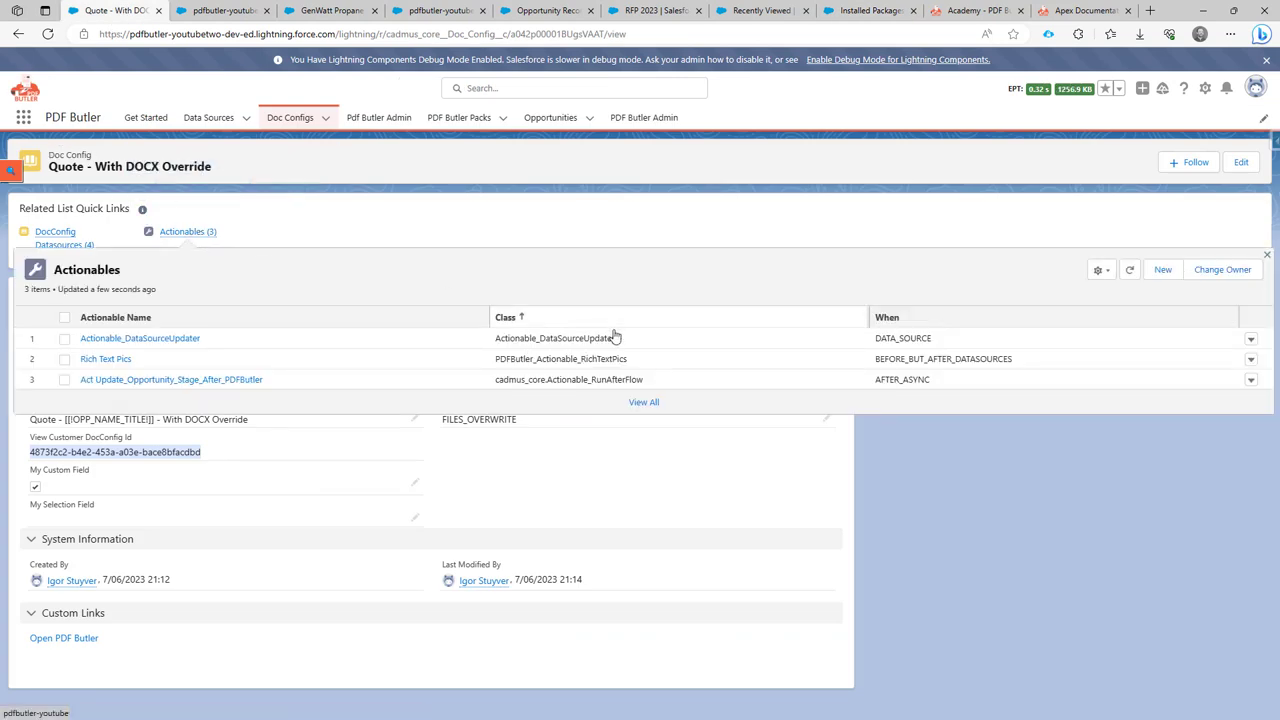
left_click(1250, 338)
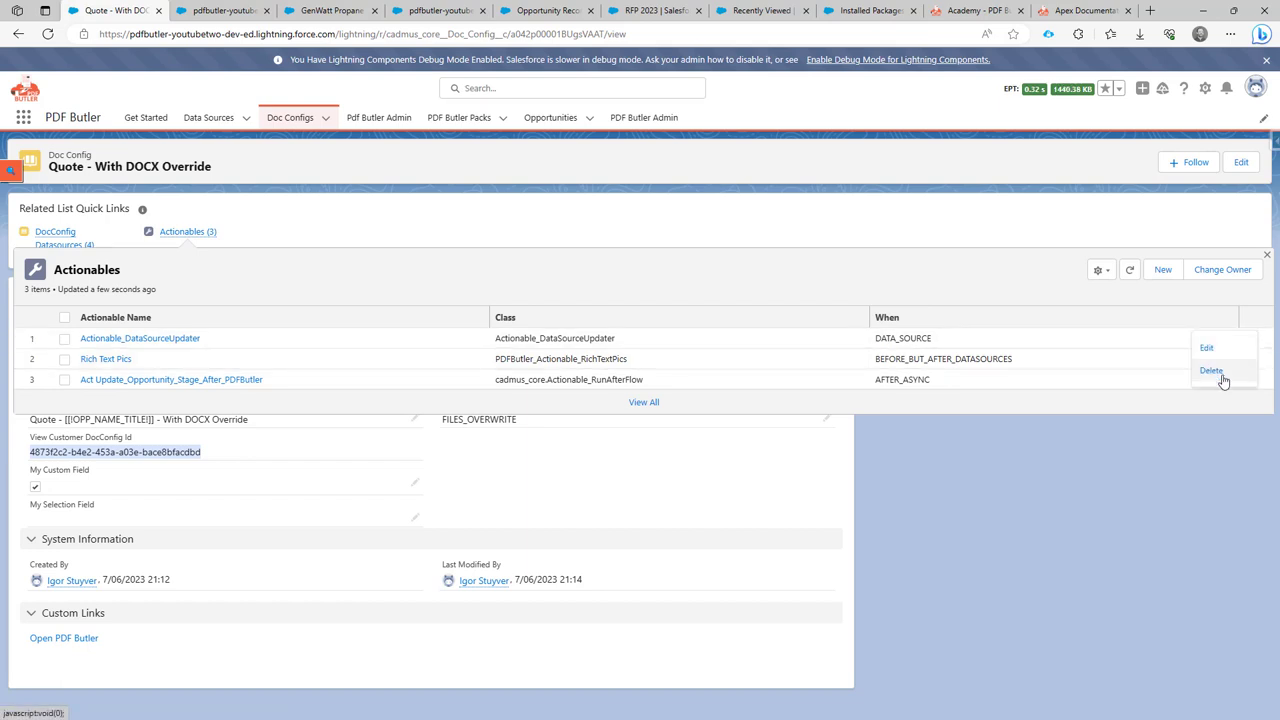
left_click(1220, 378)
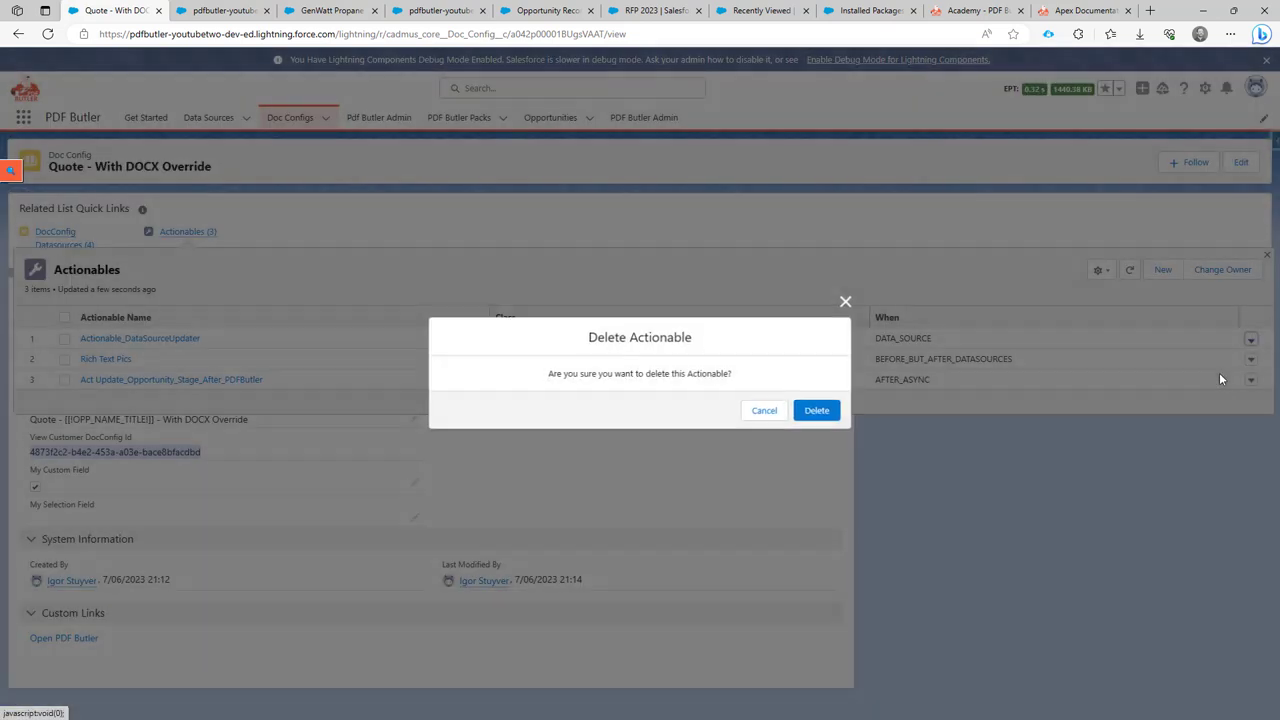
left_click(822, 409)
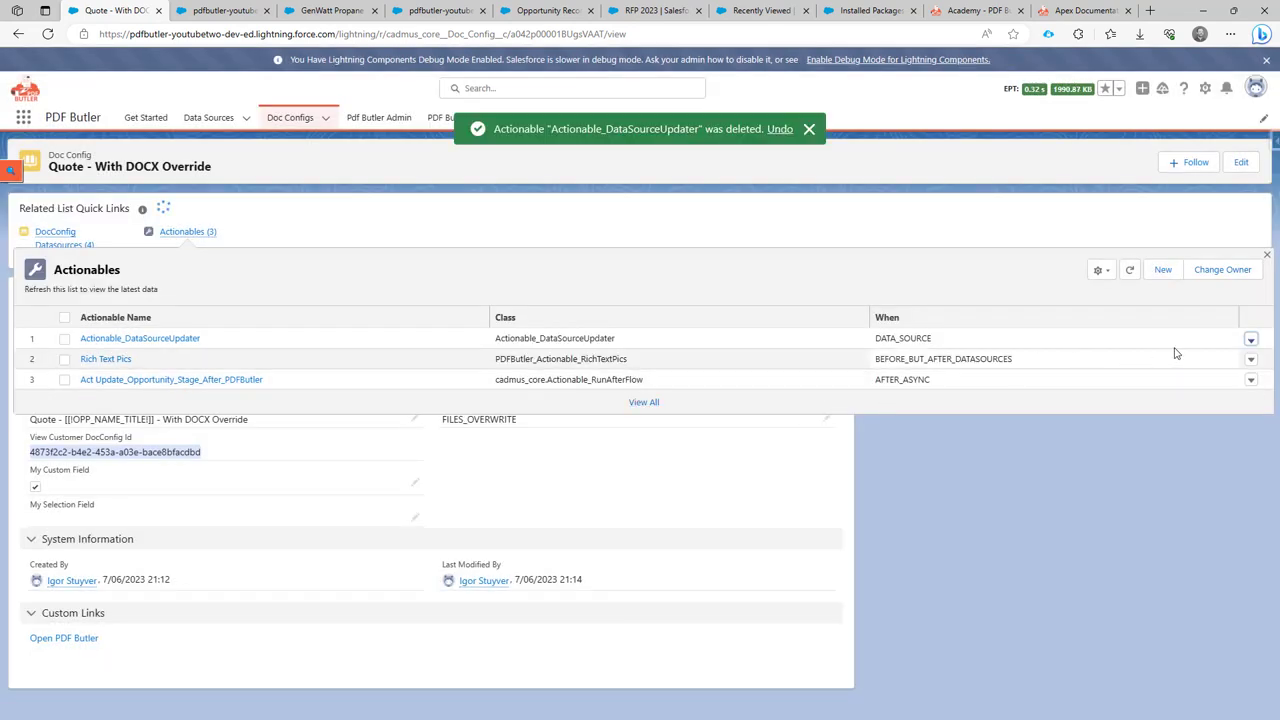
Step: Delete the Rich Text Pics and Act Update_Opportunity_Stage_After_PDFButler actionables from the doc config
left_click(1250, 342)
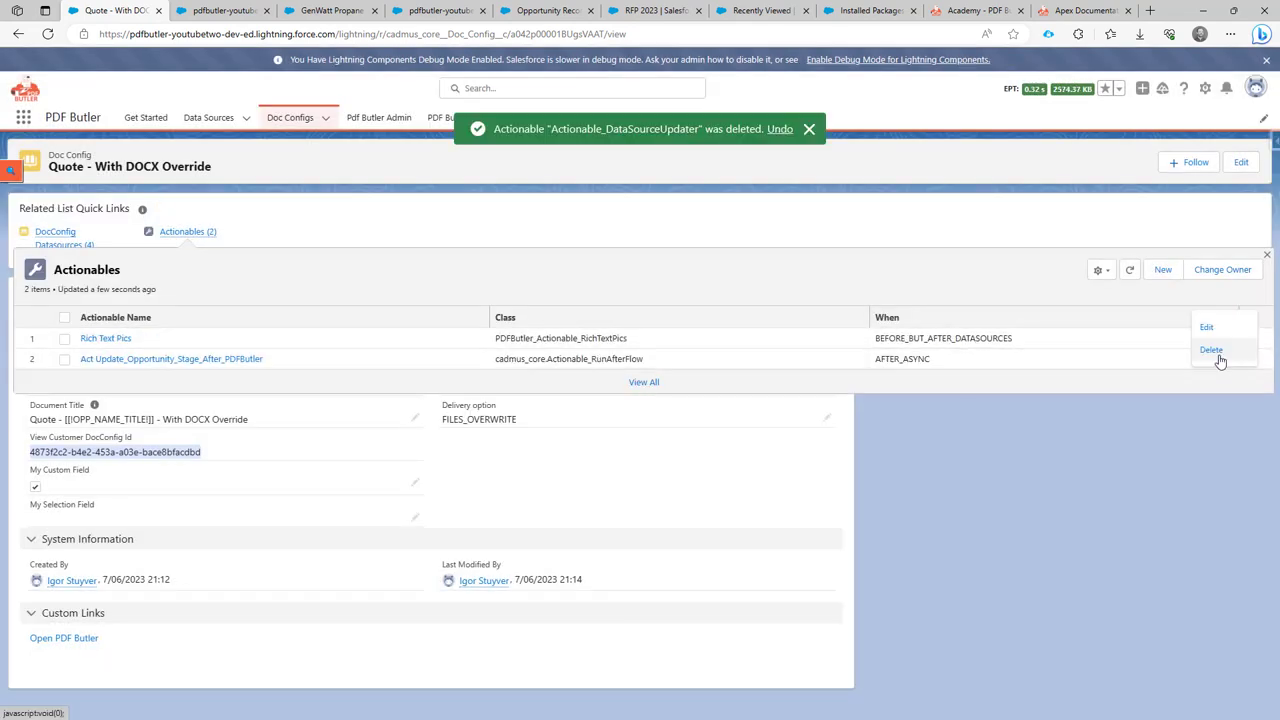
left_click(1220, 355)
left_click(830, 411)
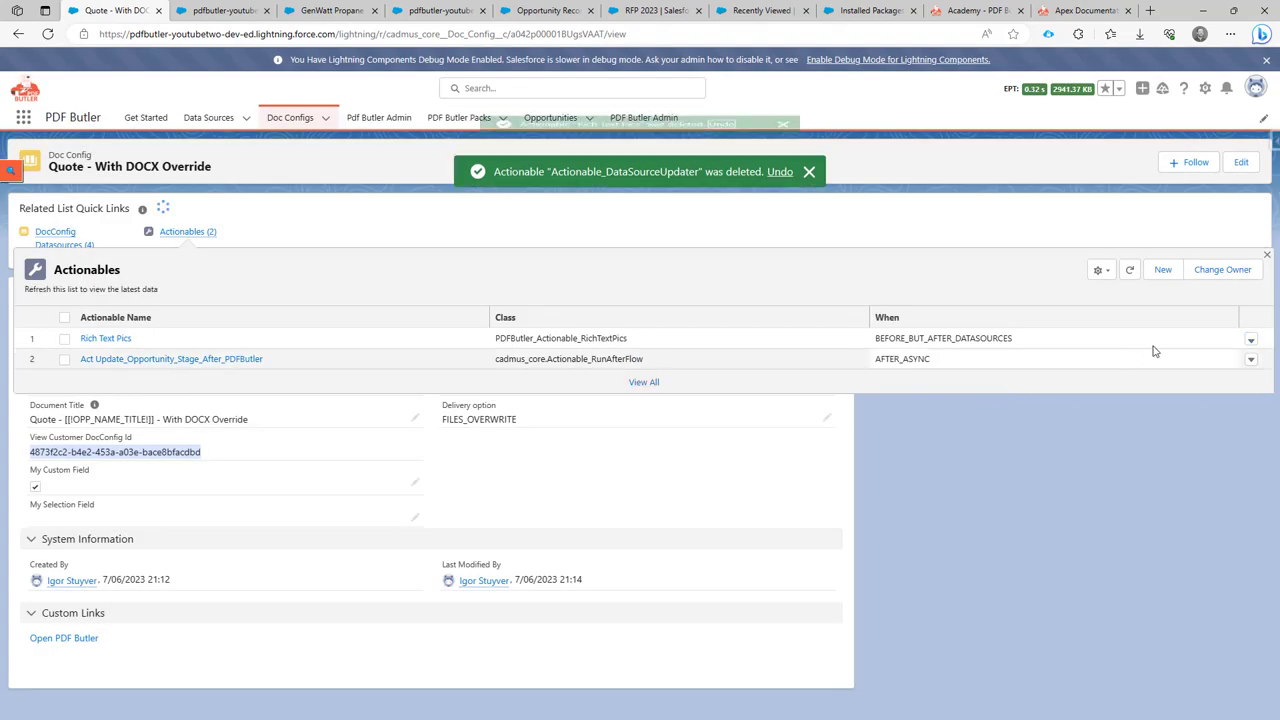
left_click(1252, 342)
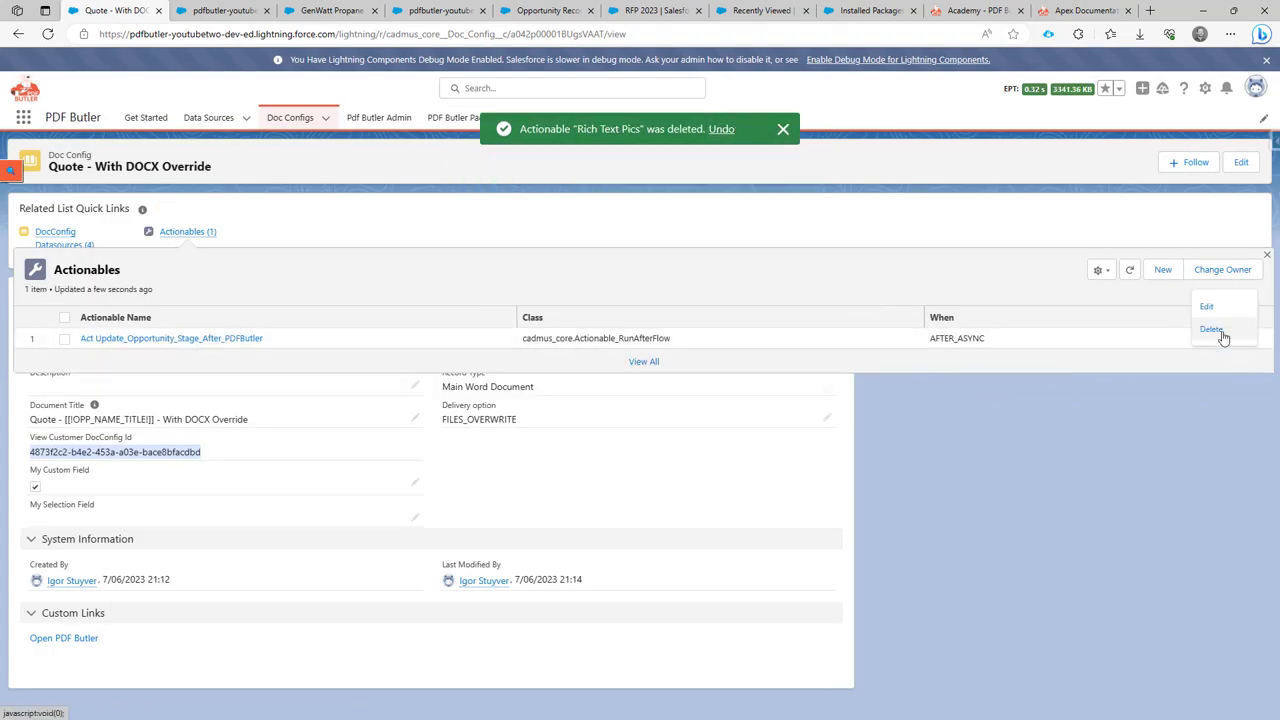
left_click(1218, 330)
left_click(824, 410)
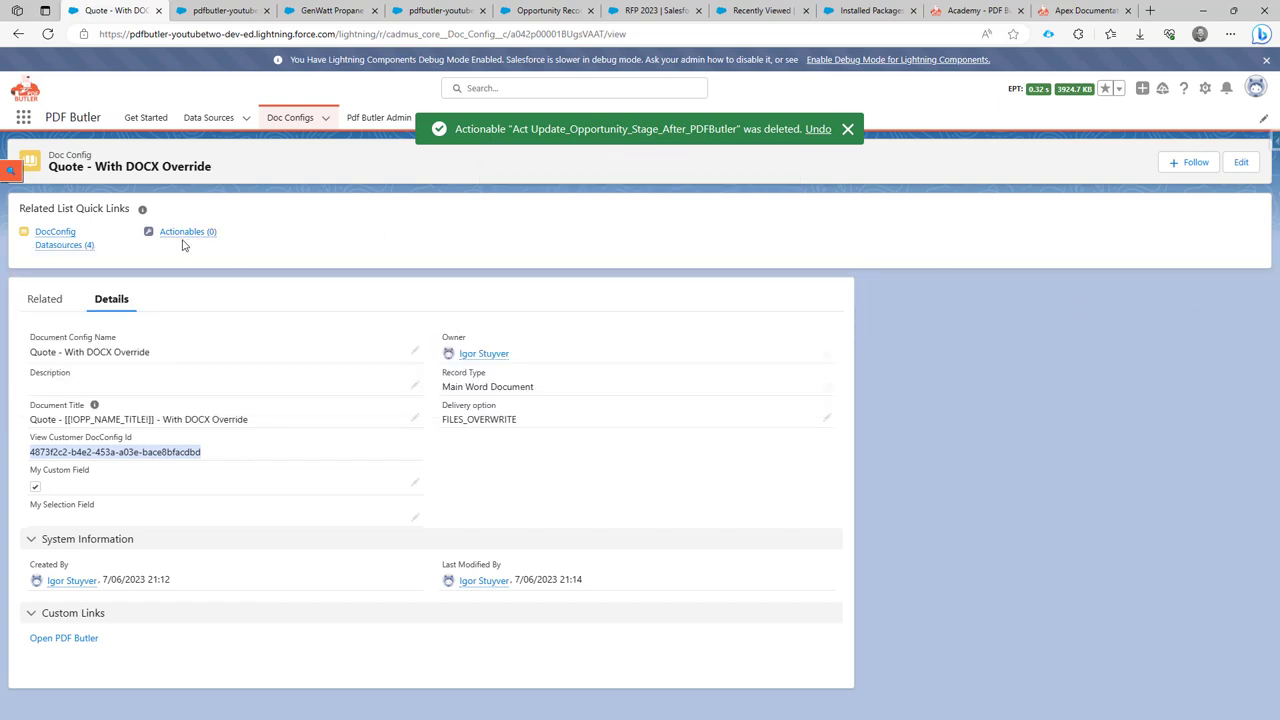
Step: Start a new actionable with the Doc Config Override record type for the Quote - With DOCX Override doc config
mouse_move(183, 241)
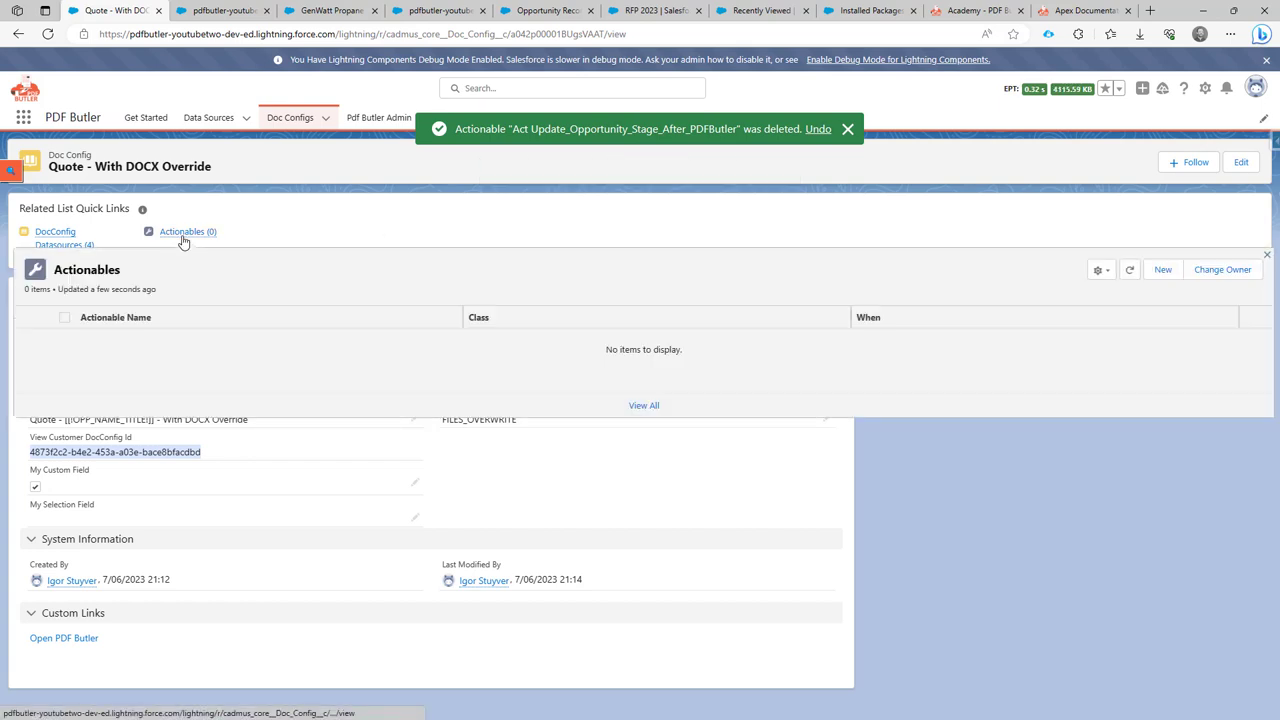
left_click(1154, 275)
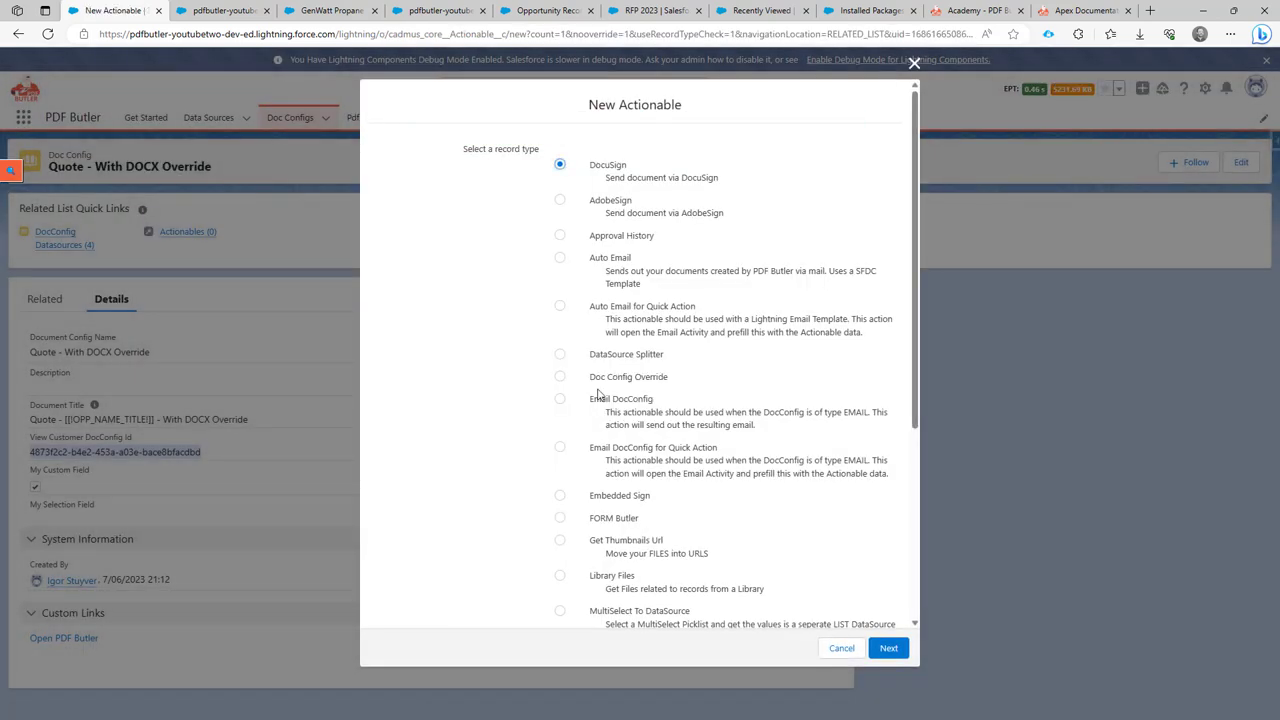
key("ctrl+f")
type("overr")
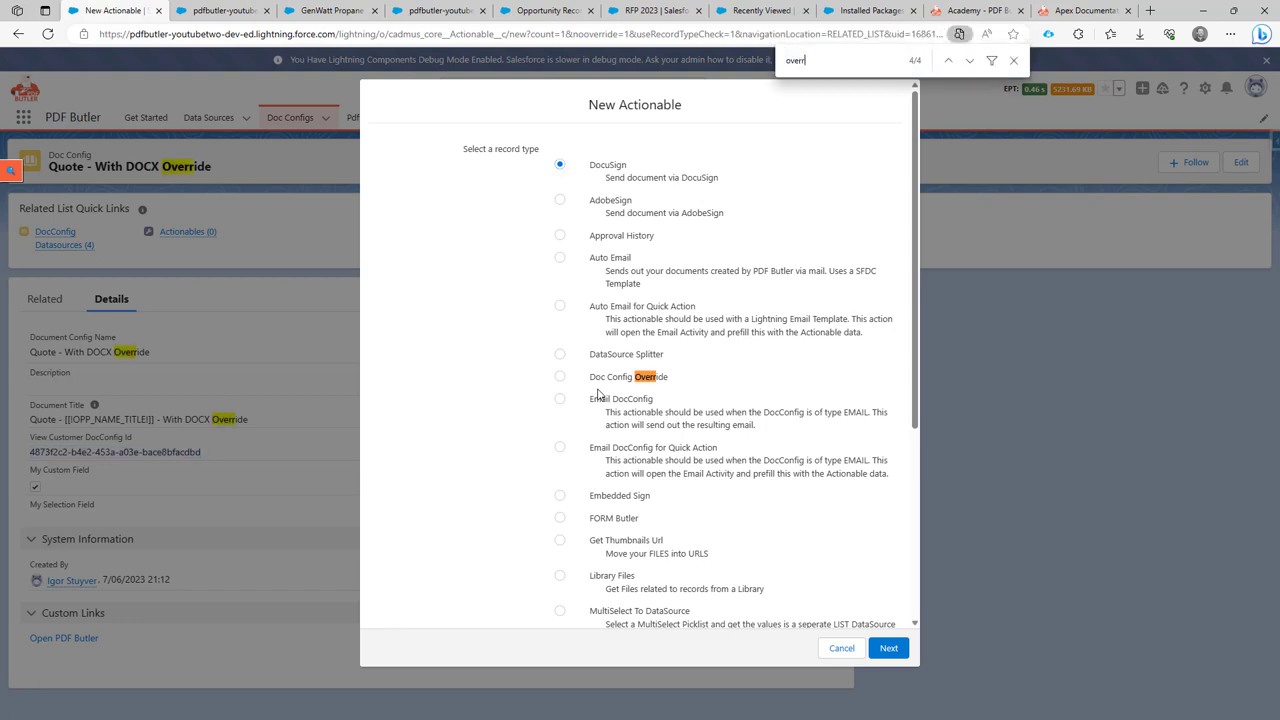
left_click(627, 381)
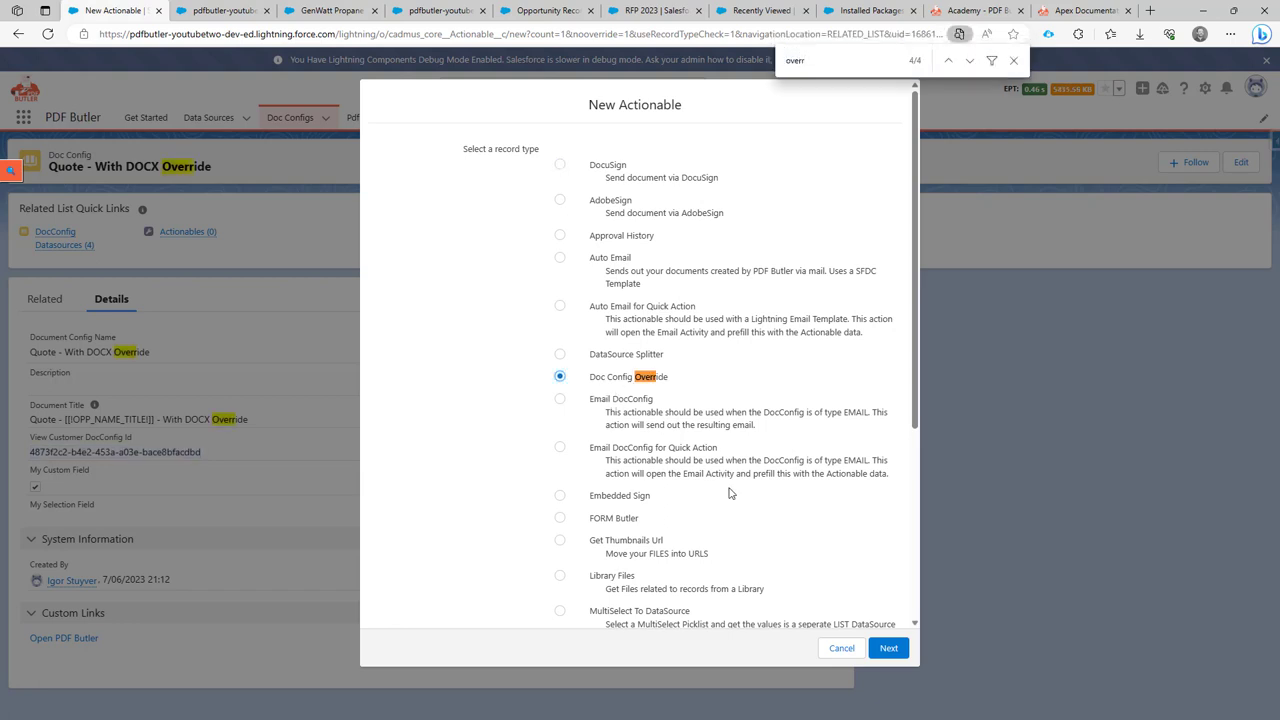
left_click(885, 647)
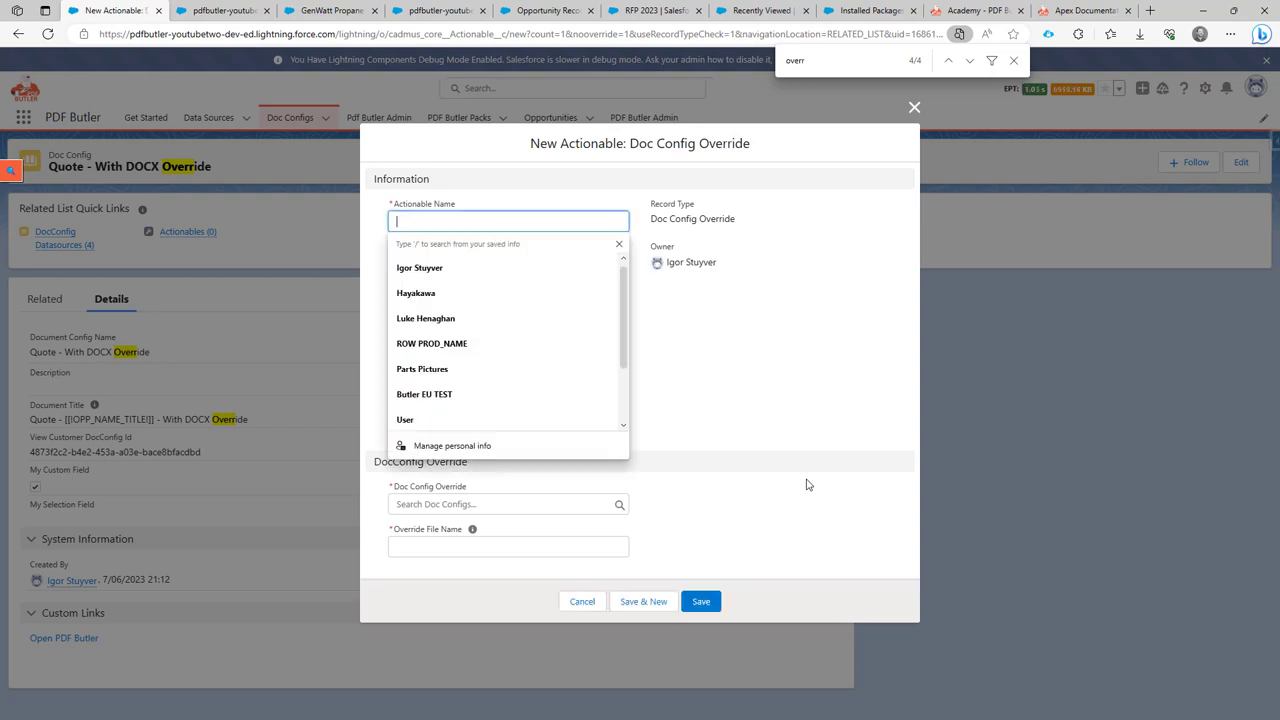
Step: Name the new actionable Act Override
type("A")
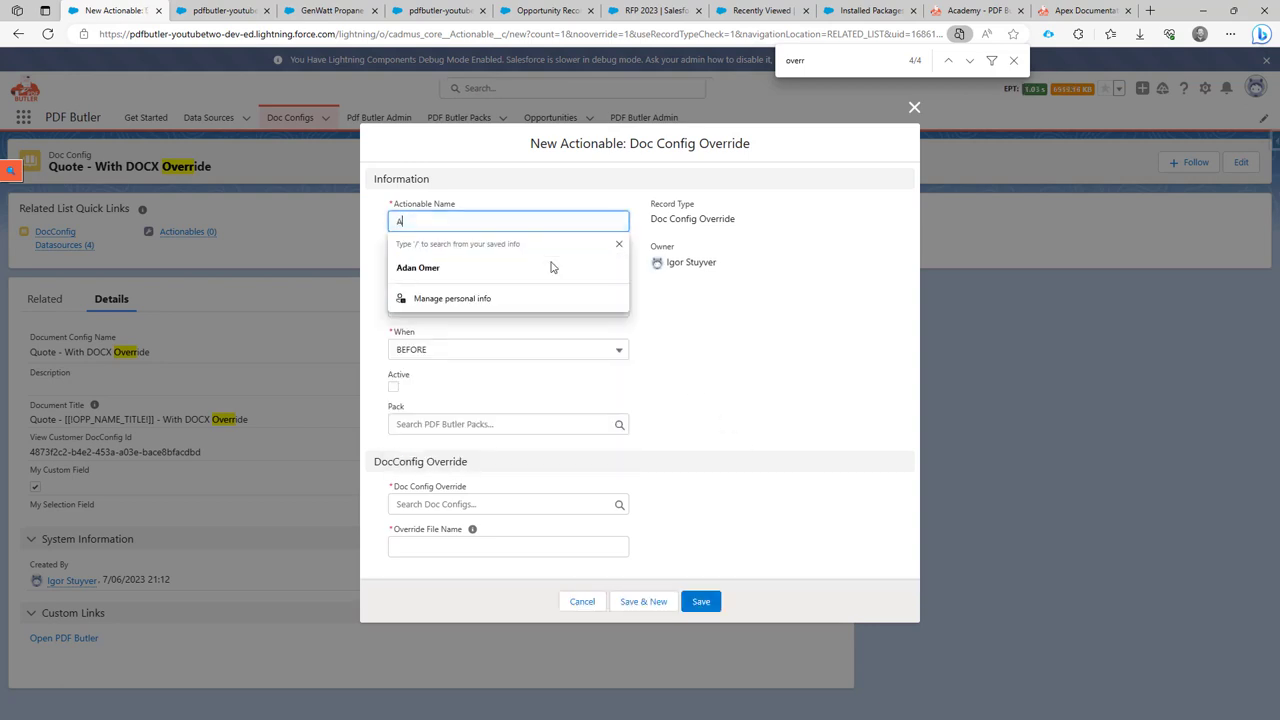
type("ct Overrid")
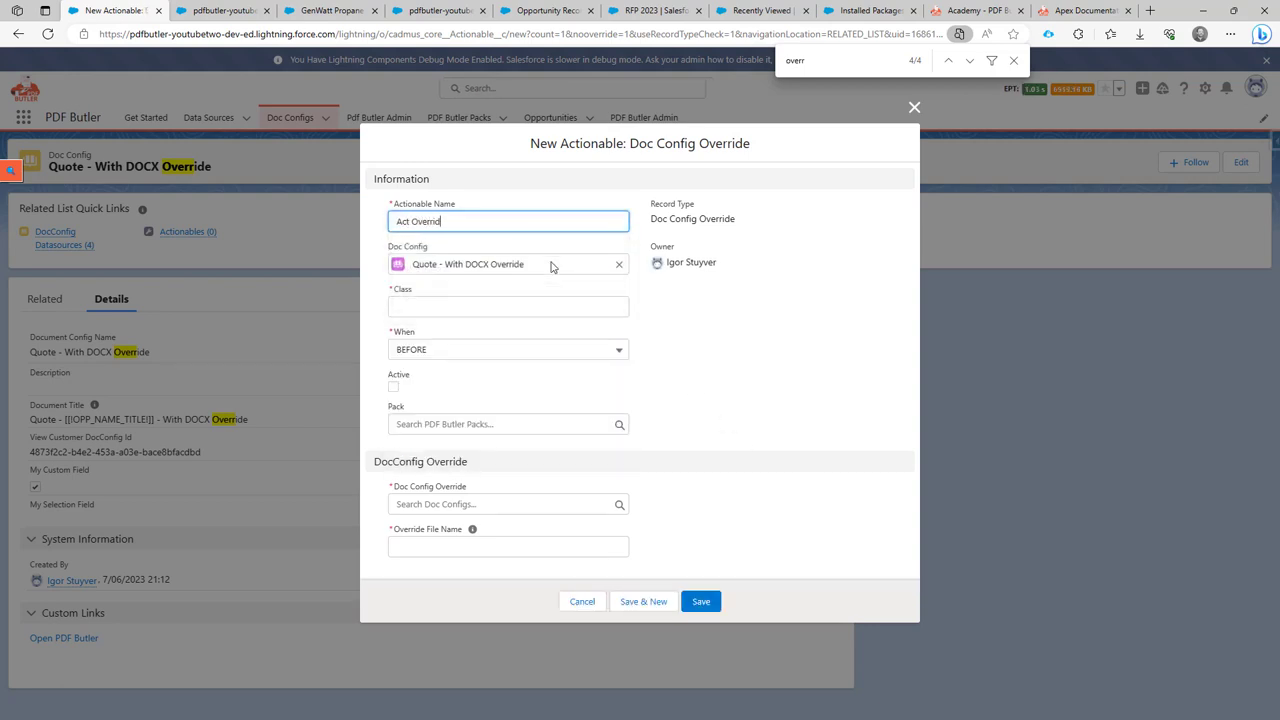
type("e")
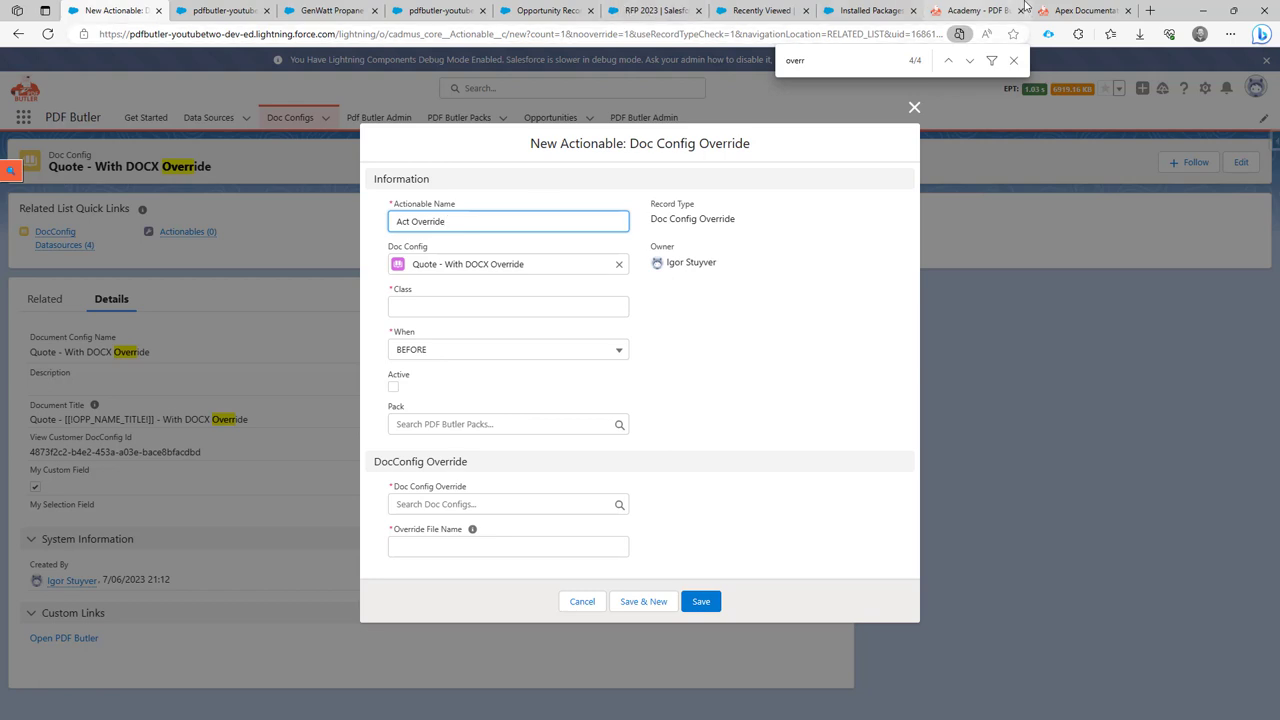
Step: Copy the class name PDFB_Actionable_DocConfigOverride from the PDF Butler Academy page into the actionable's Class and mark it Active
left_click(971, 11)
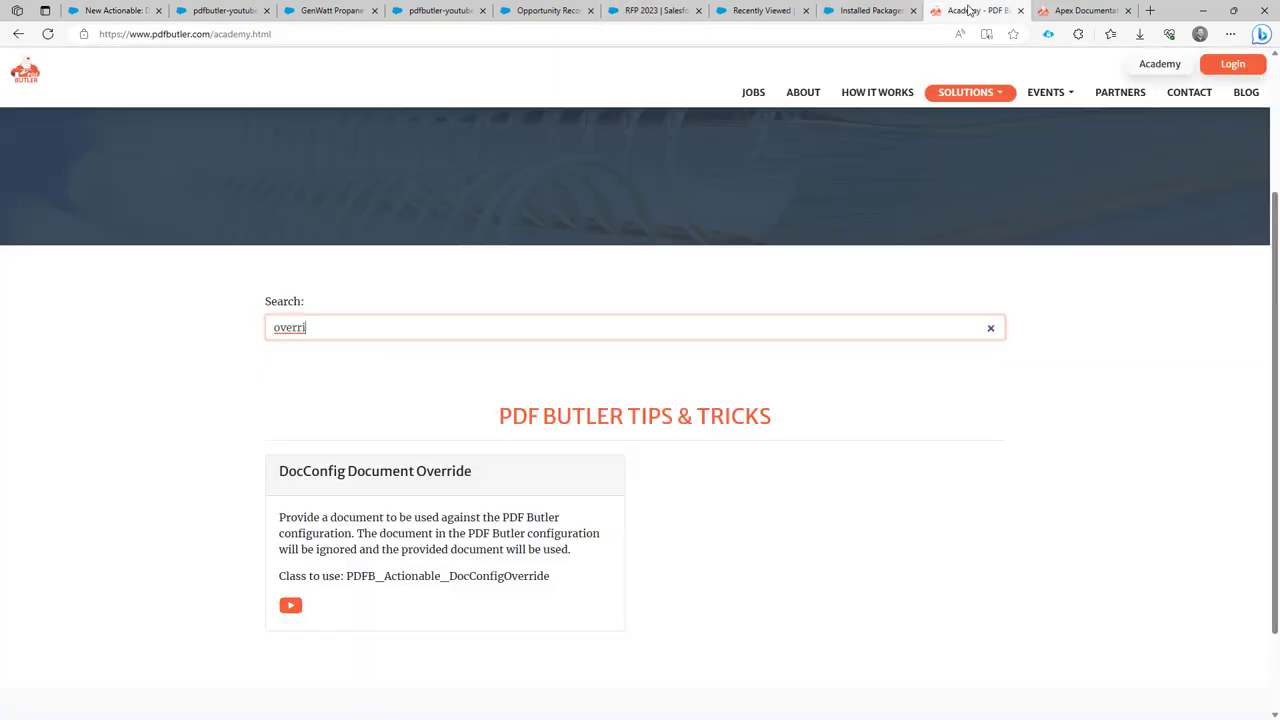
double_click(363, 577)
key("ctrl+c")
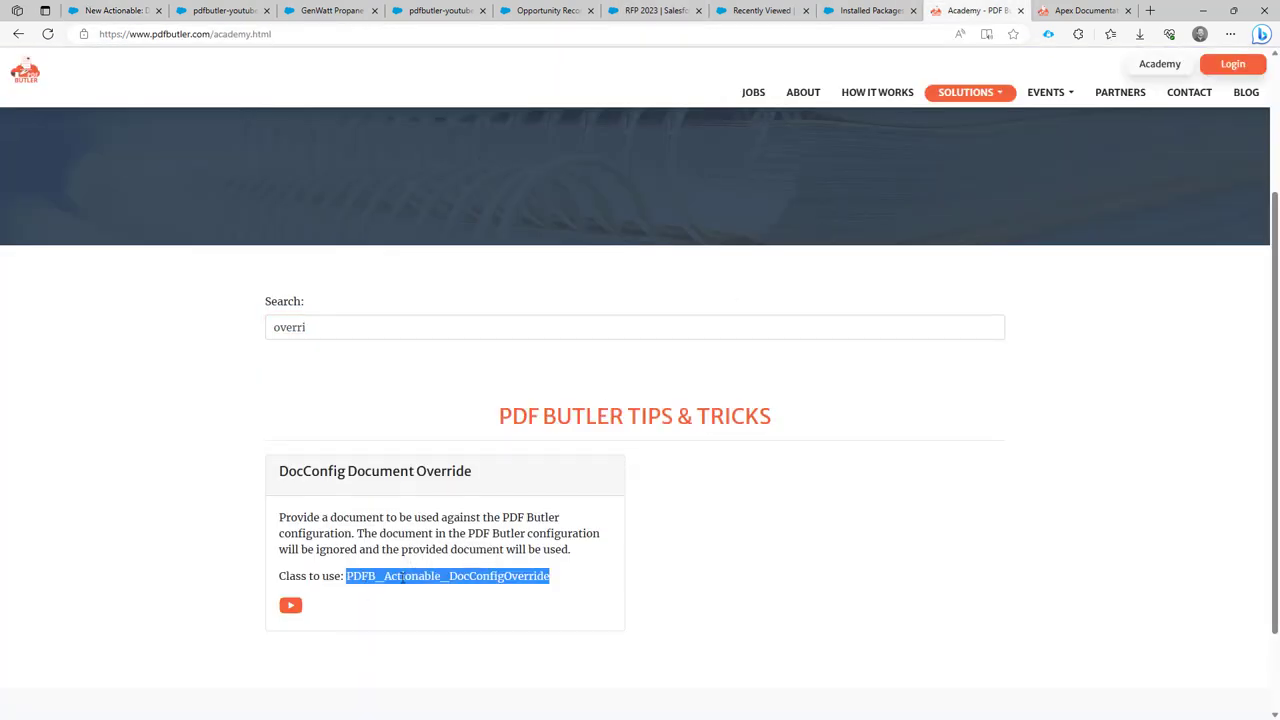
left_click(103, 9)
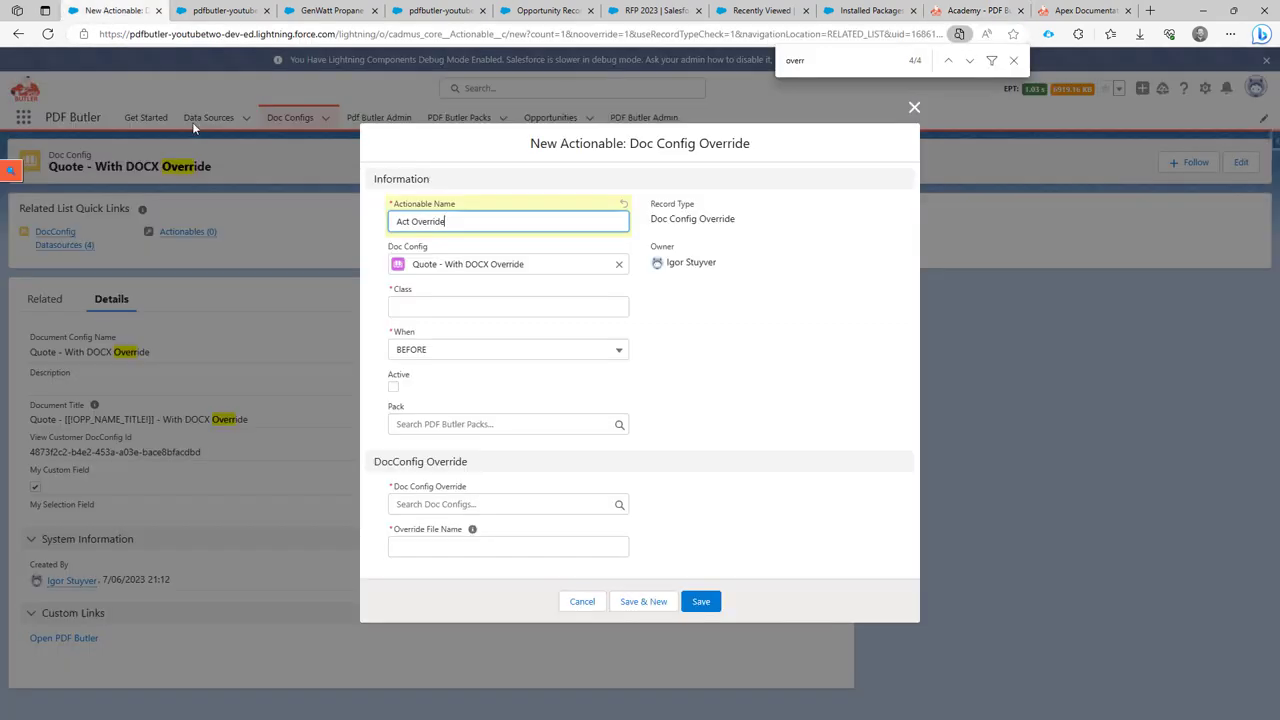
left_click(464, 310)
key("ctrl+v")
left_click(393, 388)
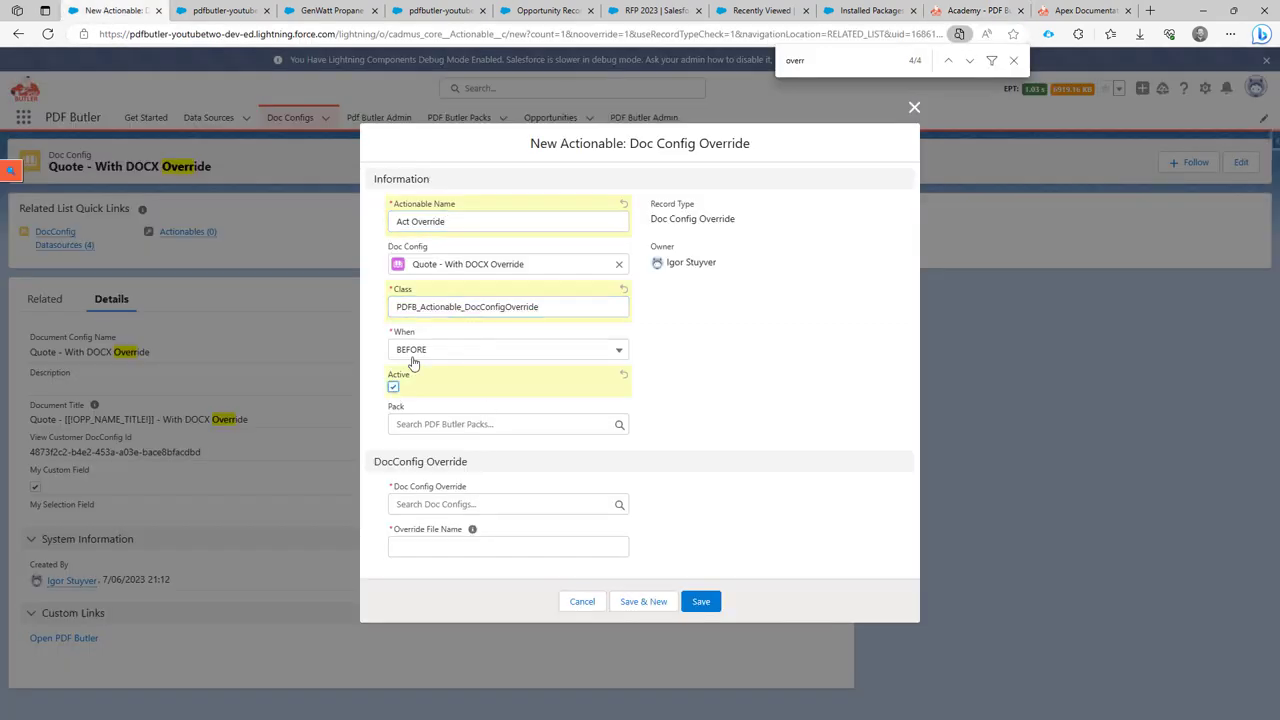
Step: Select the Quote doc config as the actionable's Doc Config Override
left_click(466, 503)
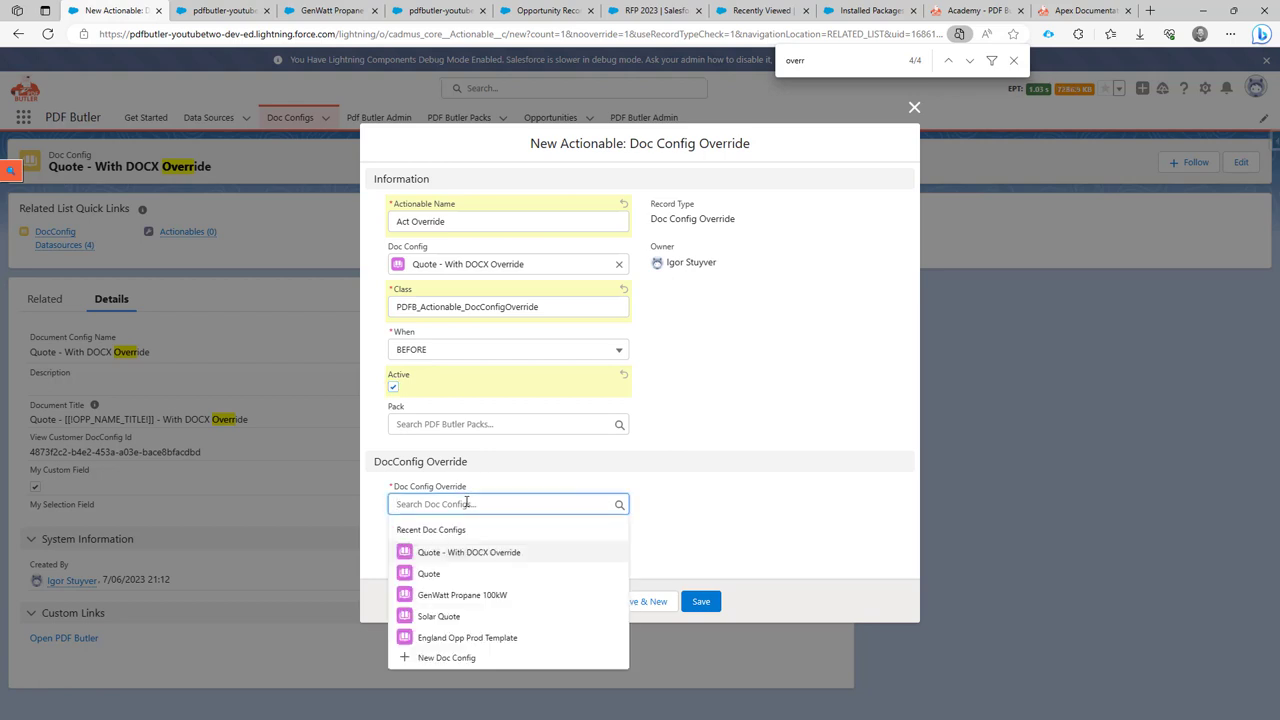
left_click(494, 578)
left_click(494, 550)
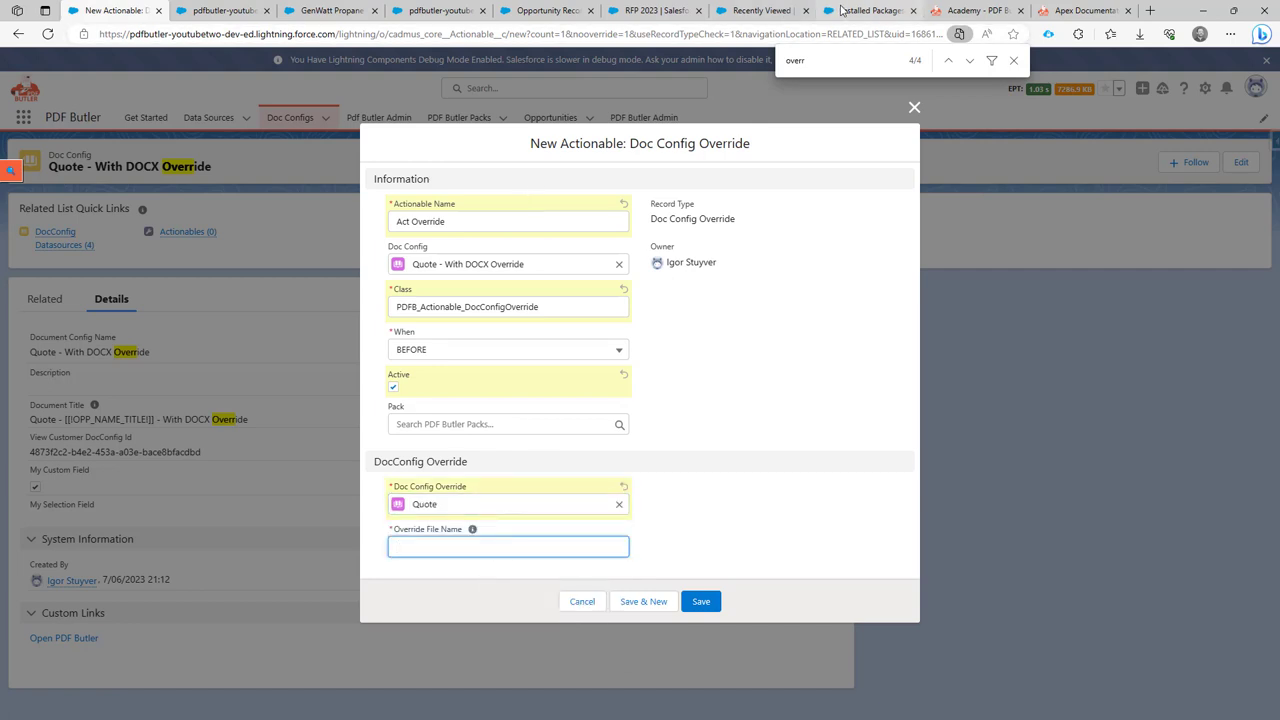
Step: Open the file details of the pdfbutler_GenWatt Propane 100kW_EN attachment on the RFP 2023 opportunity
left_click(765, 12)
left_click(650, 10)
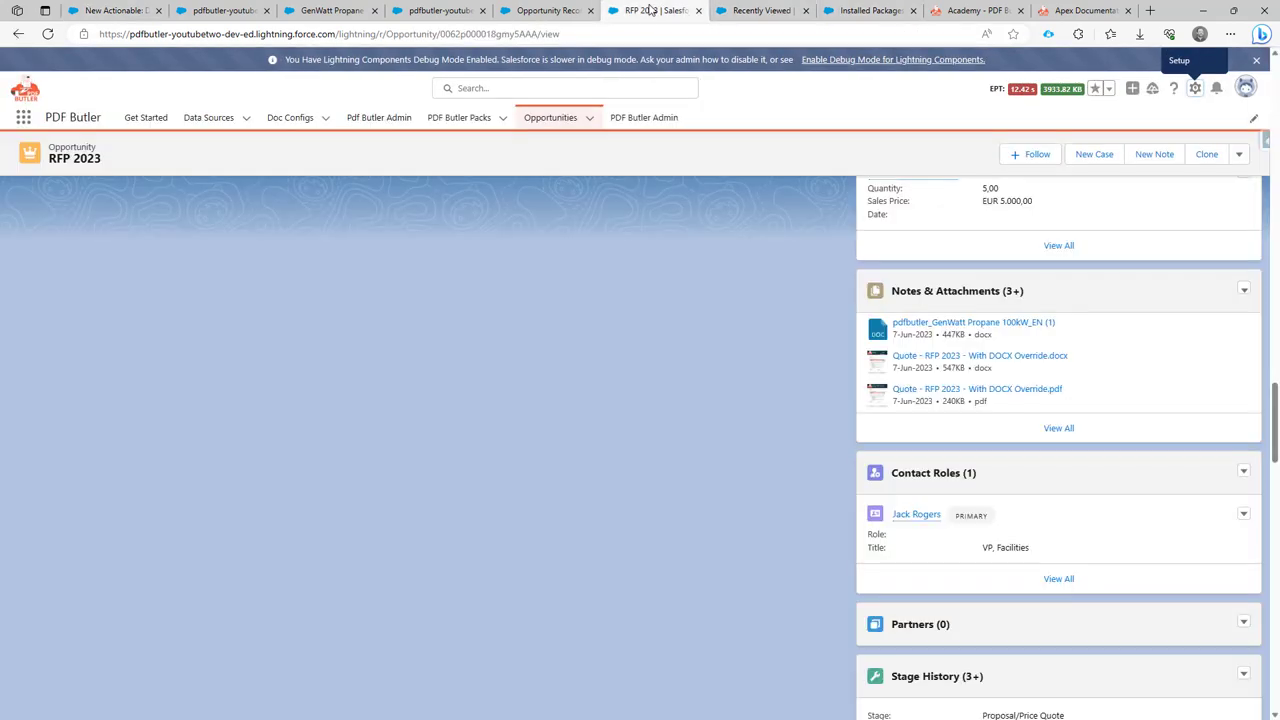
left_click(995, 324)
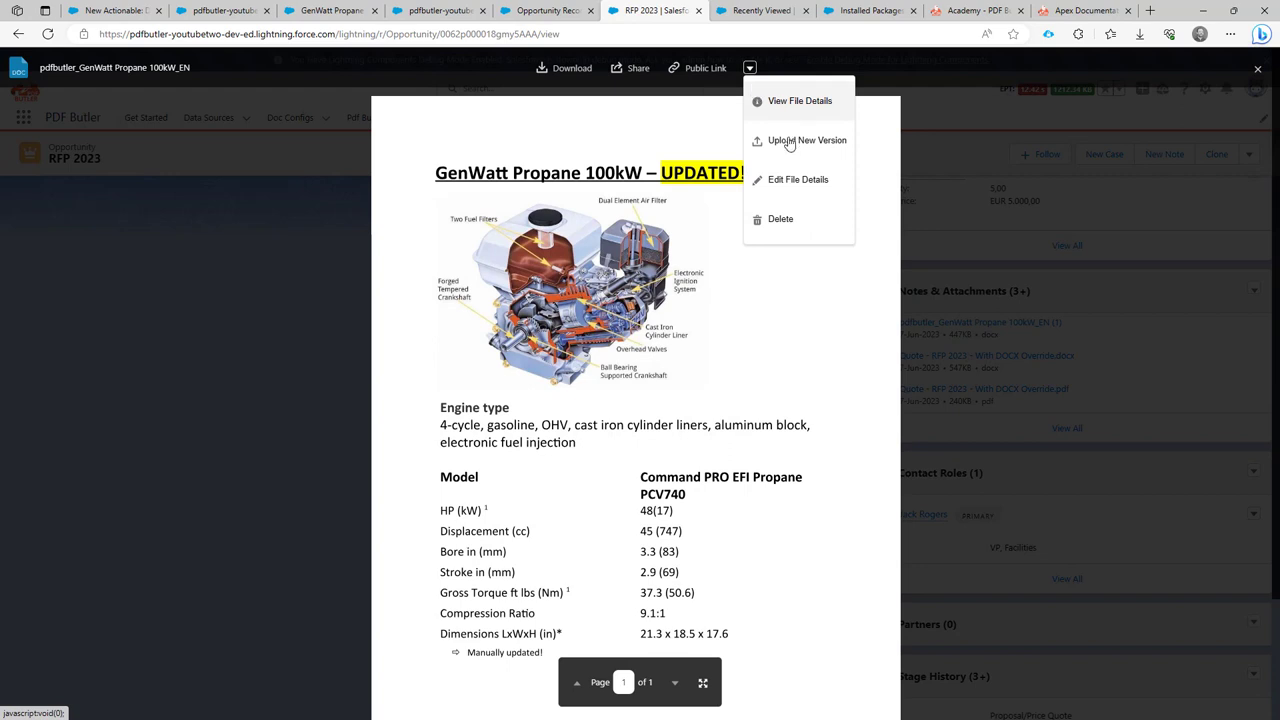
left_click(762, 102)
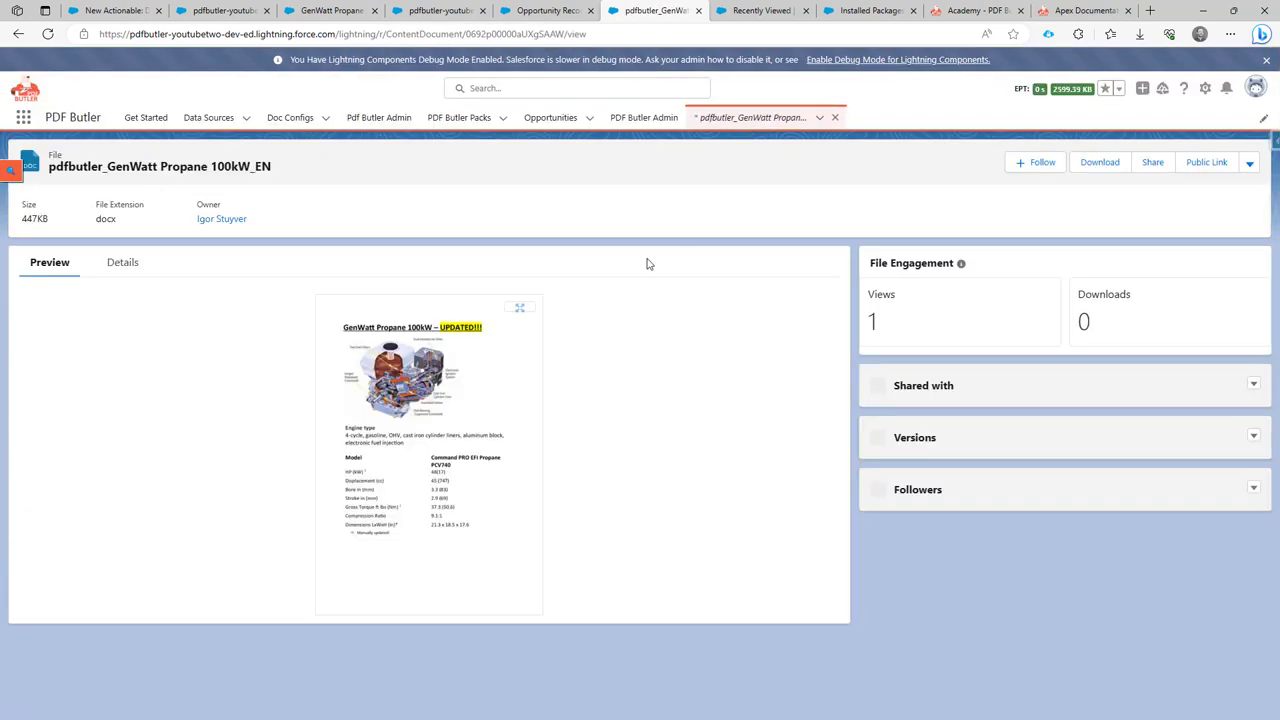
Step: Copy the file's title and enter pdfbutler_GenWatt Propane 100kW_EN as the actionable's Override File Name
mouse_move(80, 166)
left_mouse_down()
mouse_move(271, 171)
mouse_move(62, 170)
left_mouse_up()
left_click(270, 166)
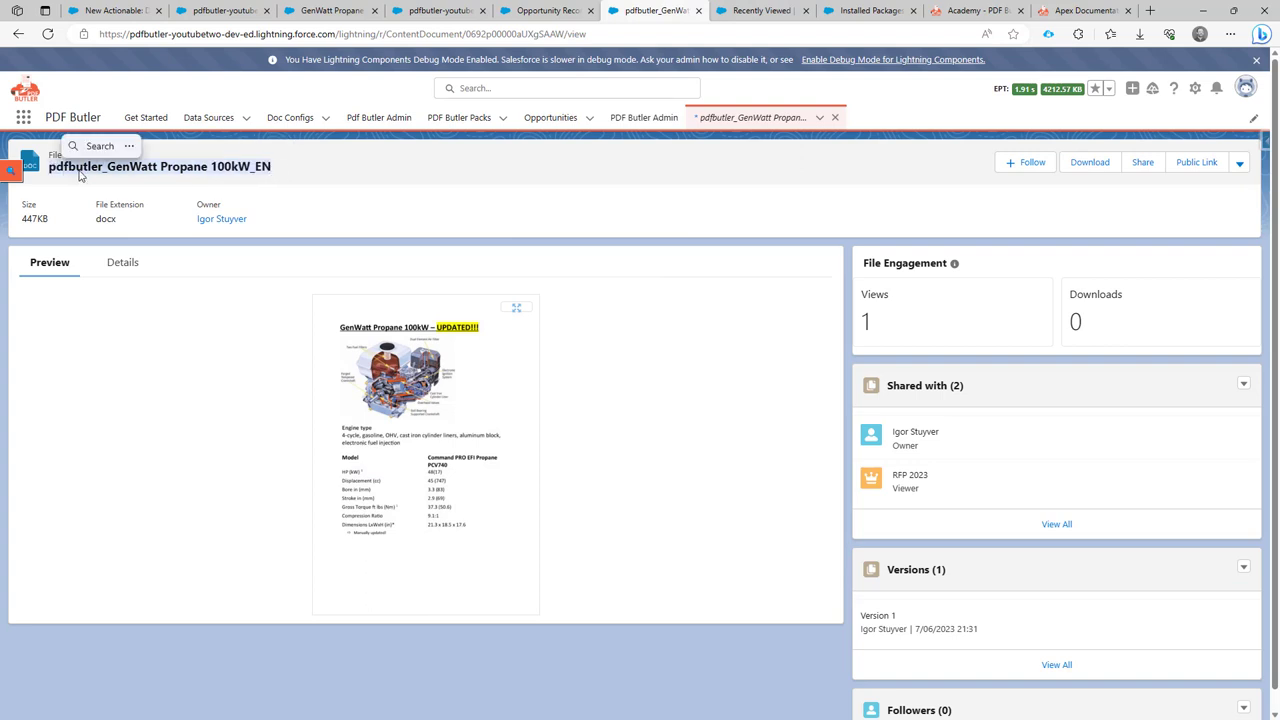
right_click(77, 170)
left_click(110, 180)
left_click(116, 12)
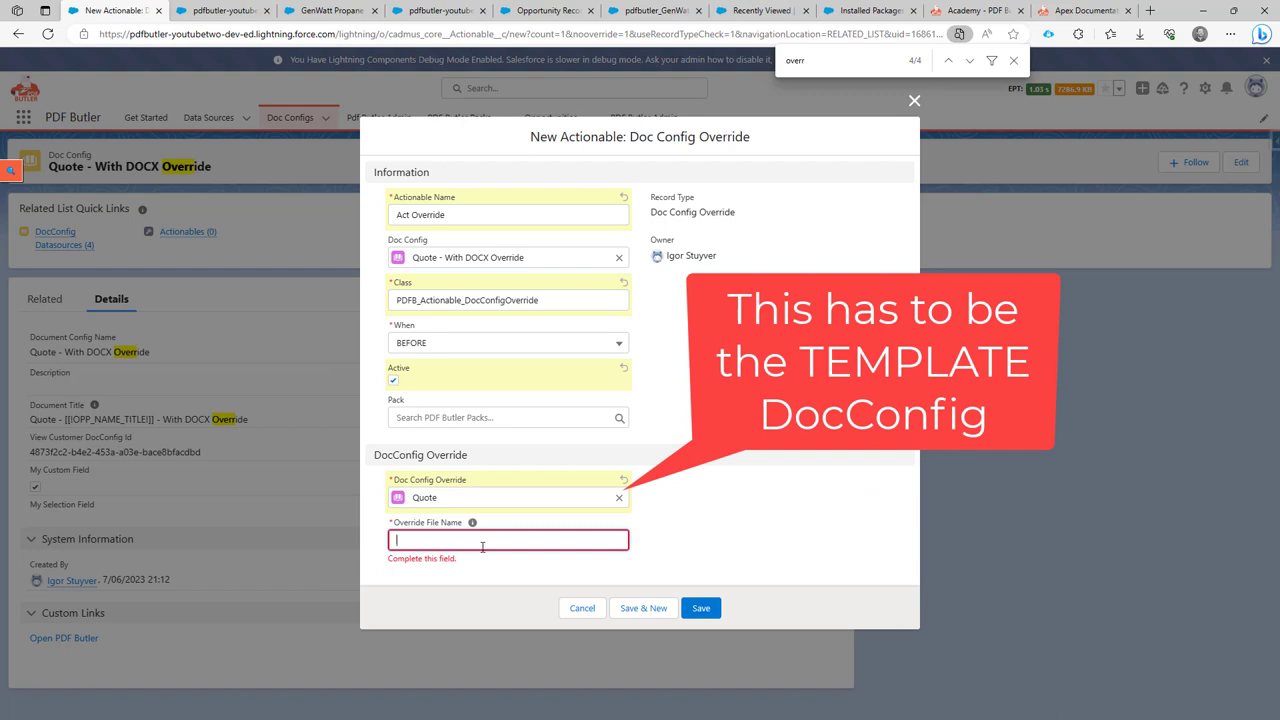
type("pdfbutler_GenWatt Propane 100kW_EN")
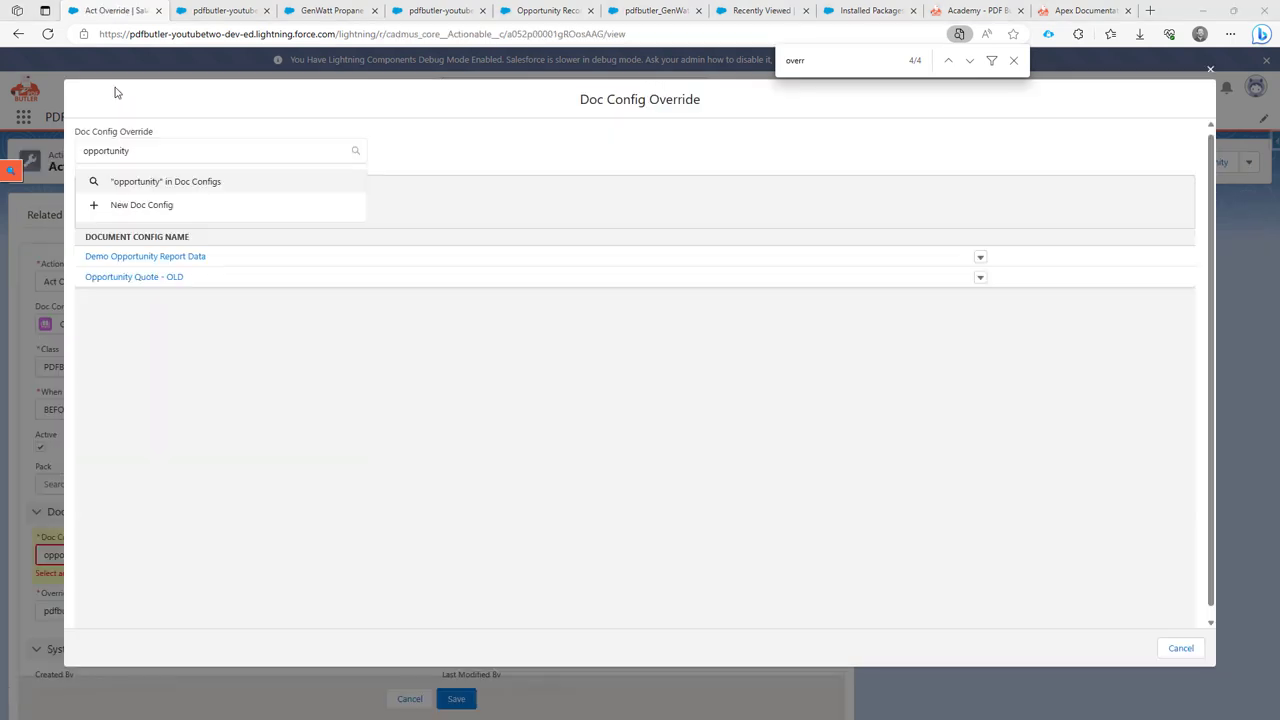
Step: Set the actionable's Doc Config Override to GenWatt Propane 100kW and check that doc config's own record
left_click_drag(144, 148, 76, 138)
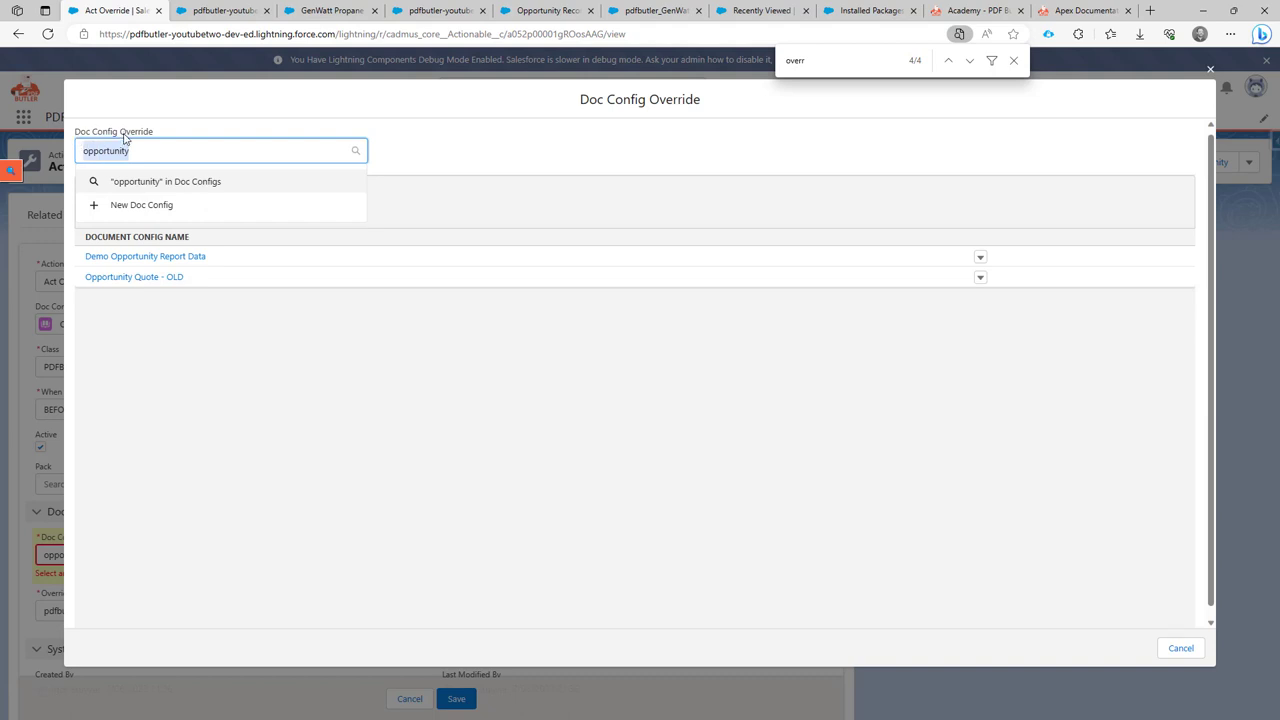
type("gen")
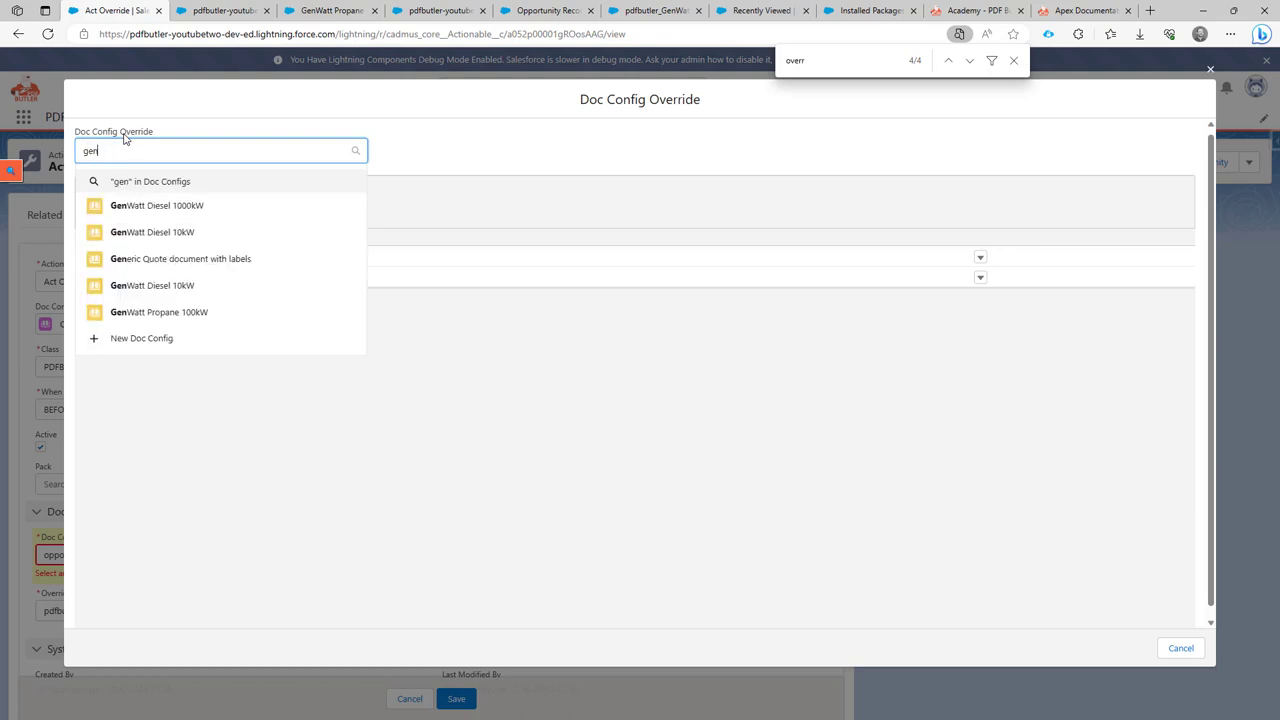
type("wat")
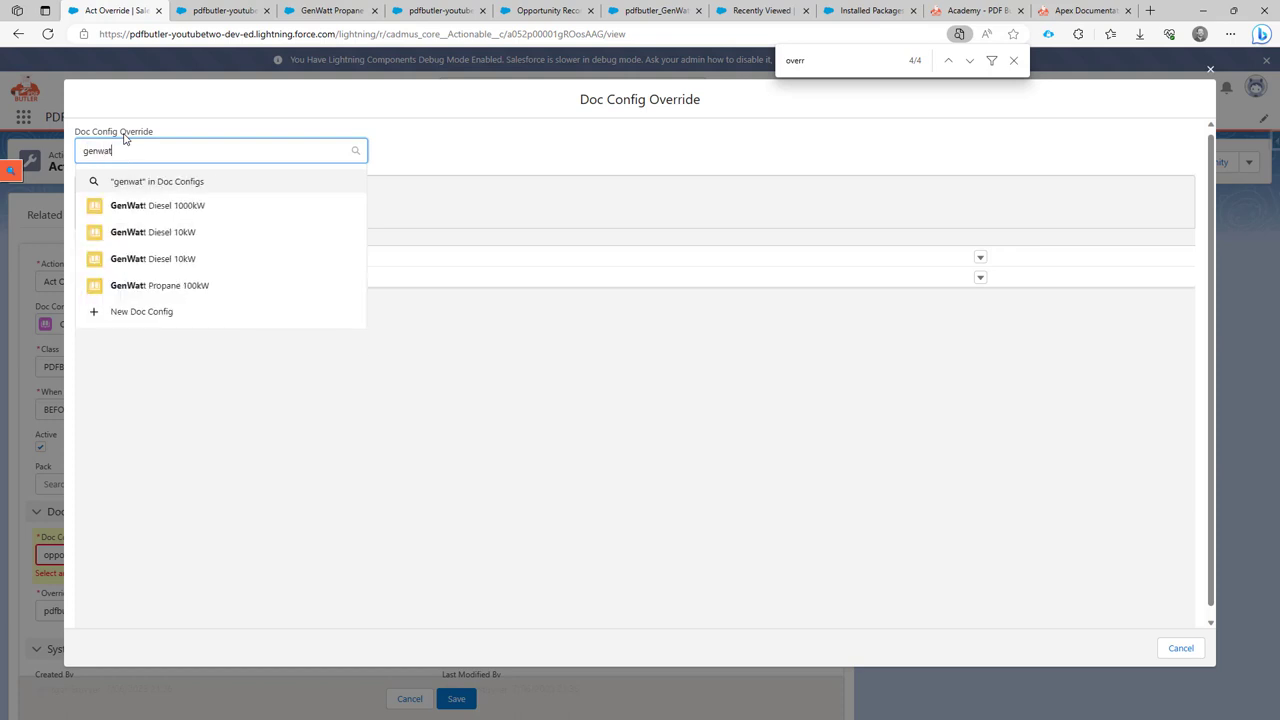
left_click(226, 286)
left_click(330, 10)
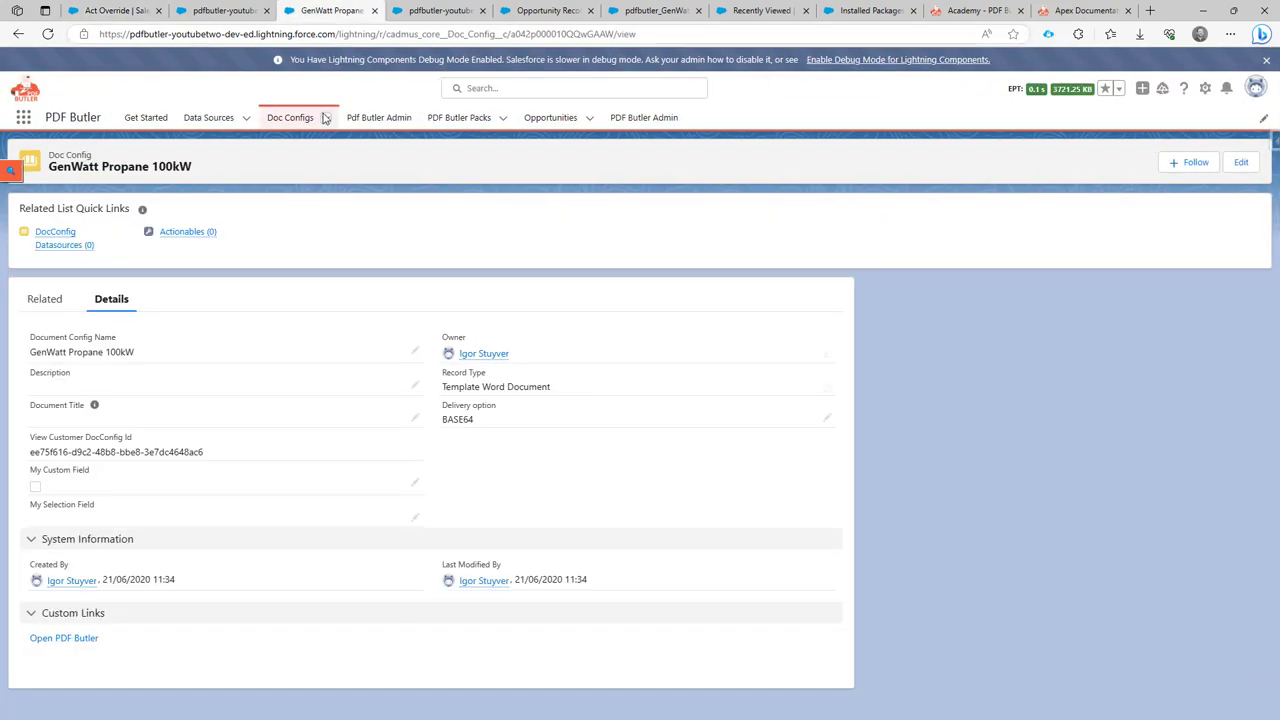
left_click(70, 12)
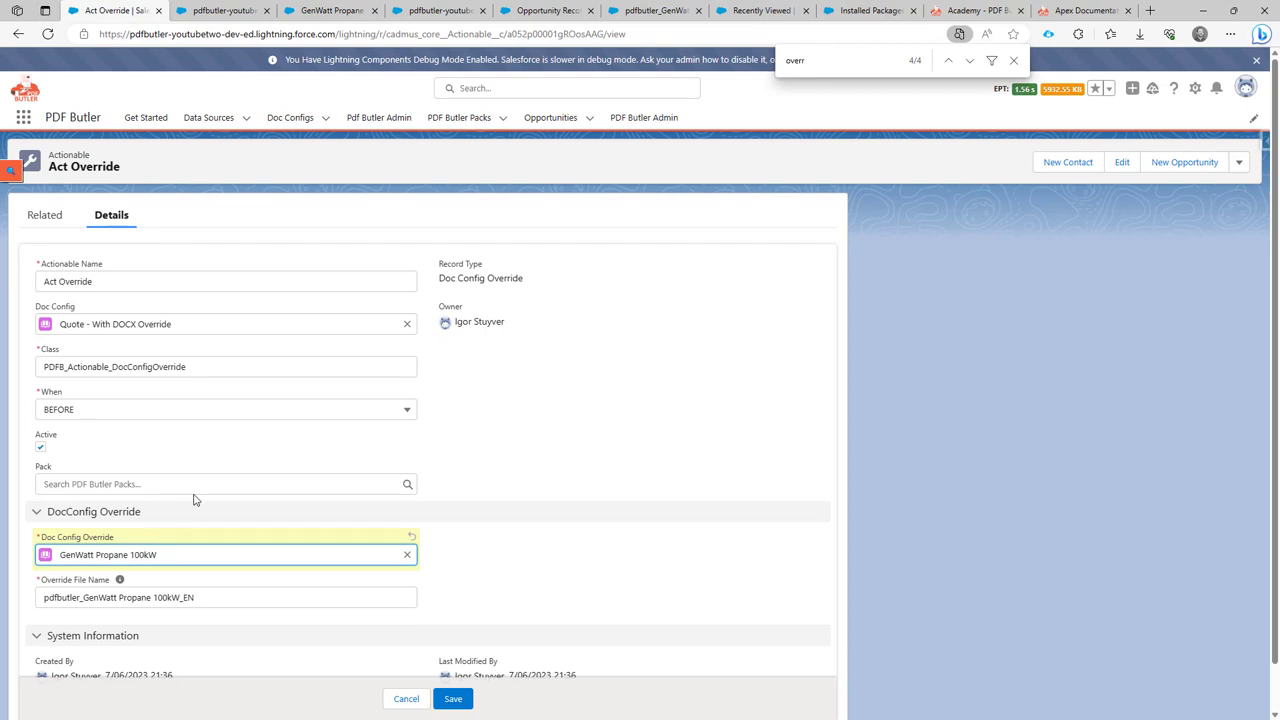
Step: Check the Override File Name and save the Act Override actionable
scroll(196, 483, "down", 1)
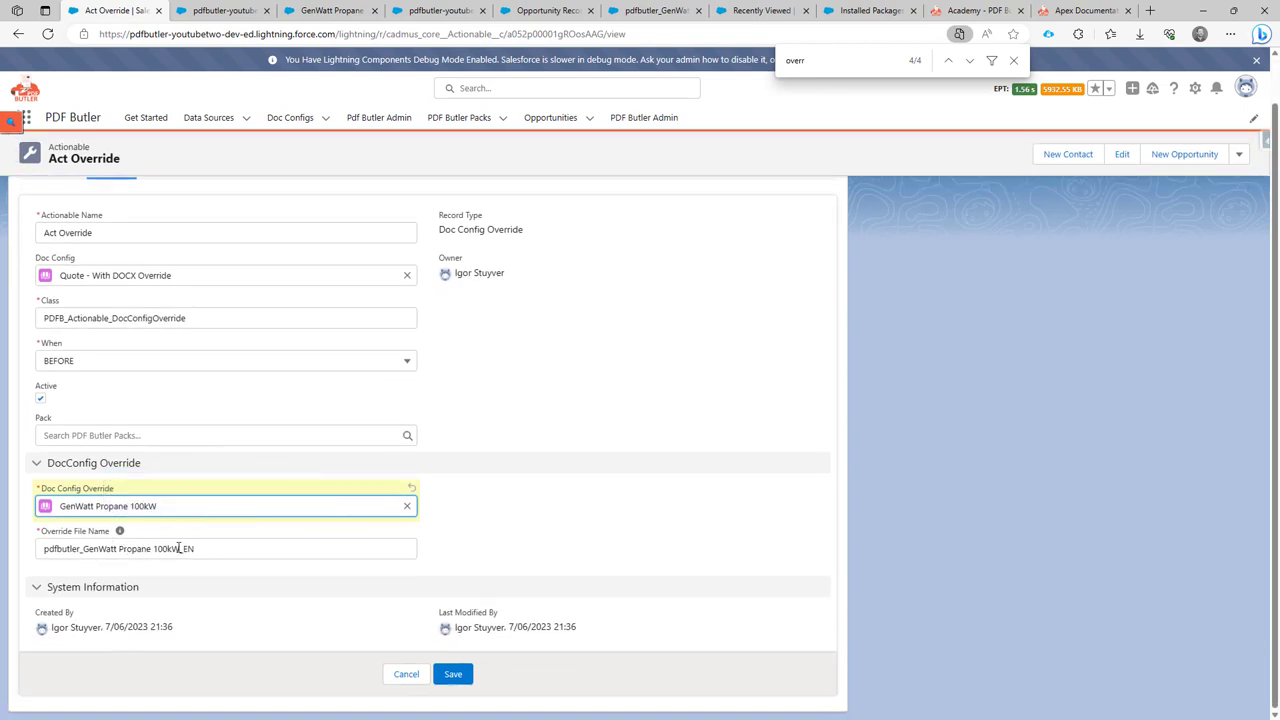
left_click_drag(201, 548, 52, 556)
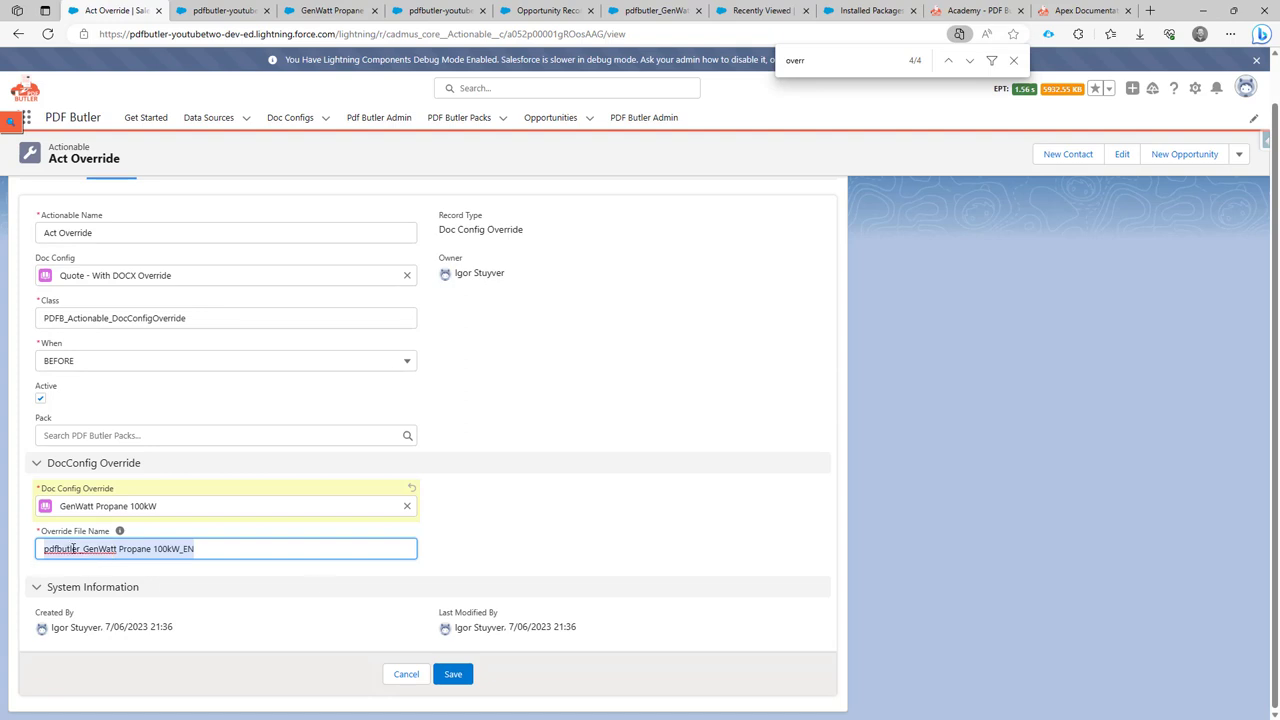
left_click(453, 674)
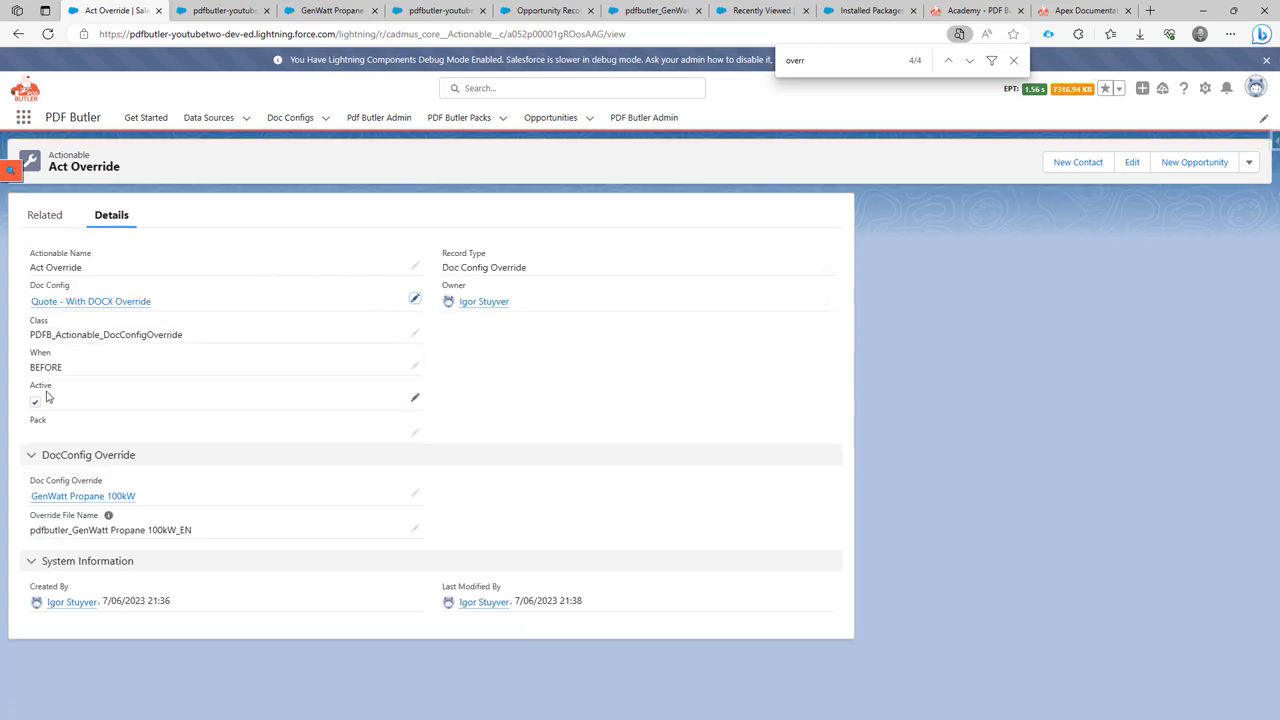
Step: Return to the RFP 2023 opportunity from the GenWatt file's sharing list and generate the quote as PDF
left_click(864, 11)
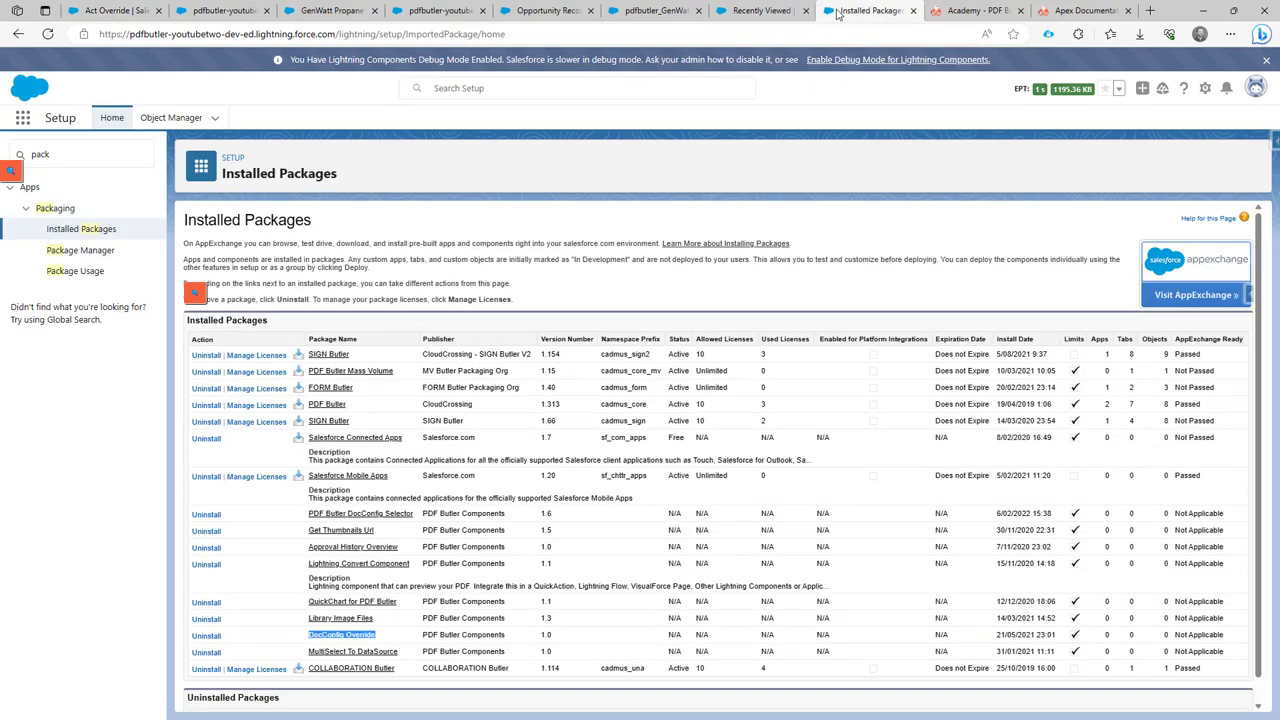
left_click(760, 11)
left_click(640, 11)
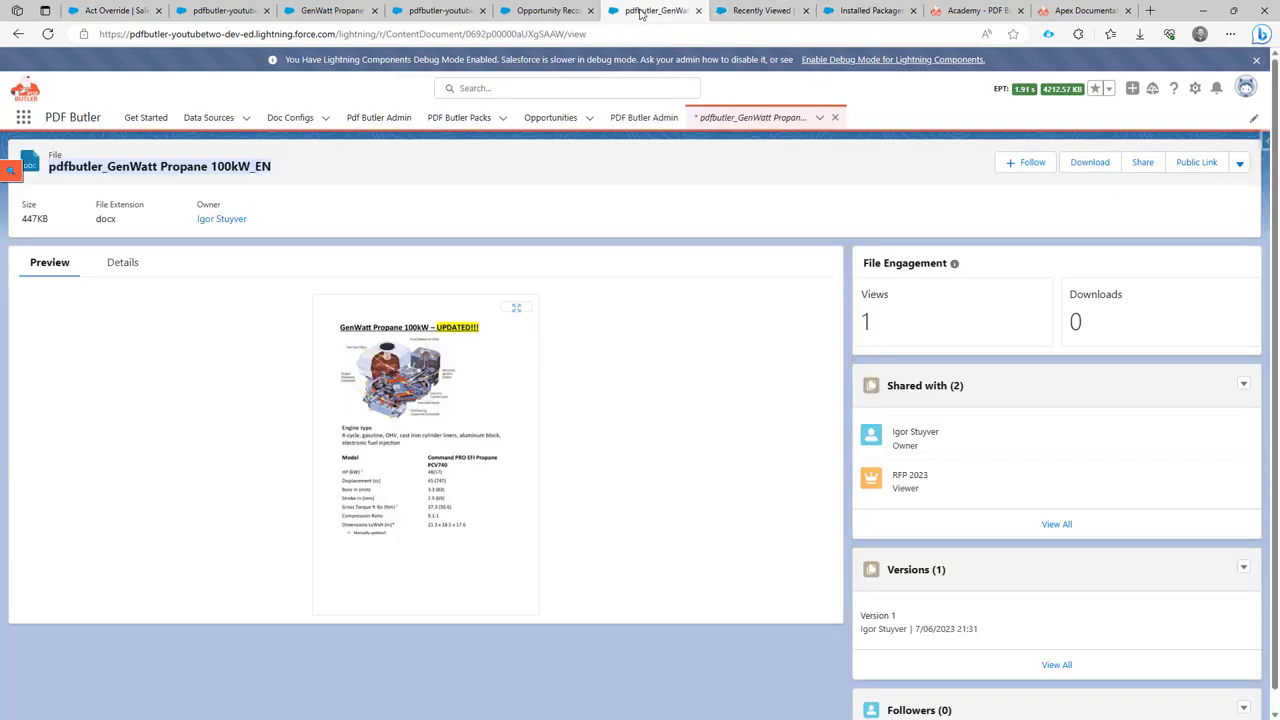
left_click(906, 480)
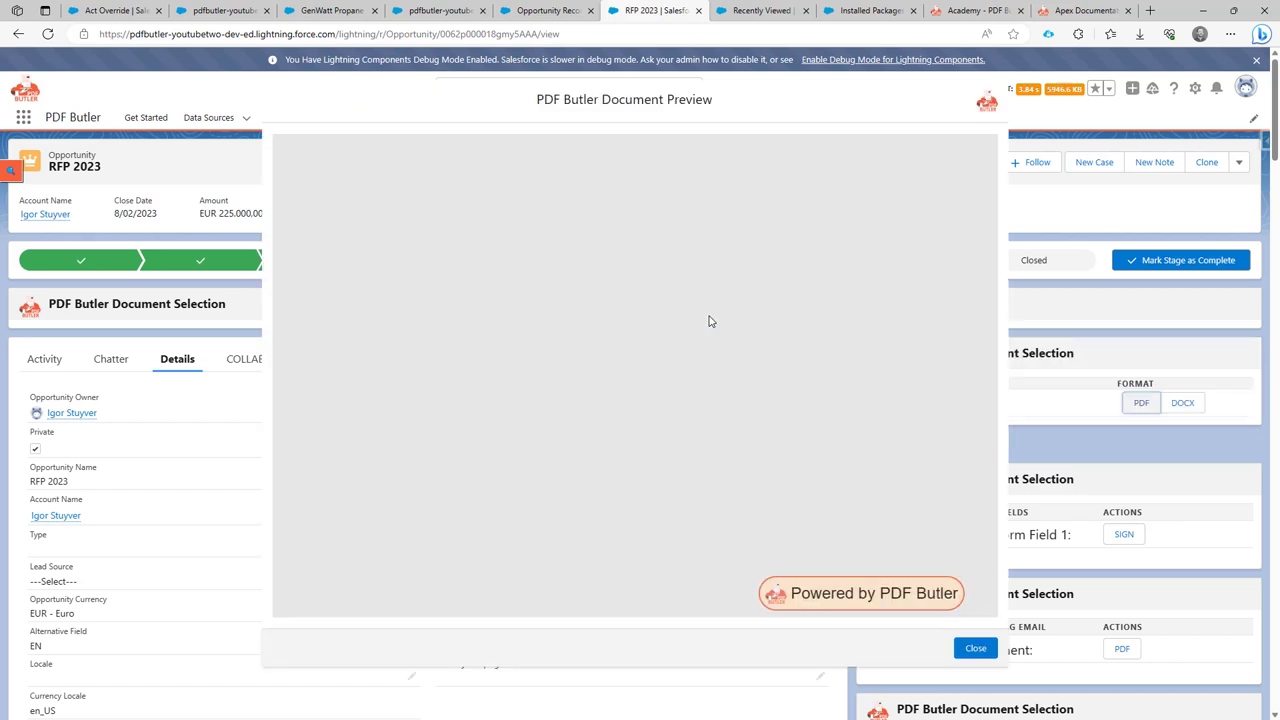
Step: Examine the GenWatt Propane 100kW page and the signature section in the generated quote's preview
scroll(709, 320, "up", 4)
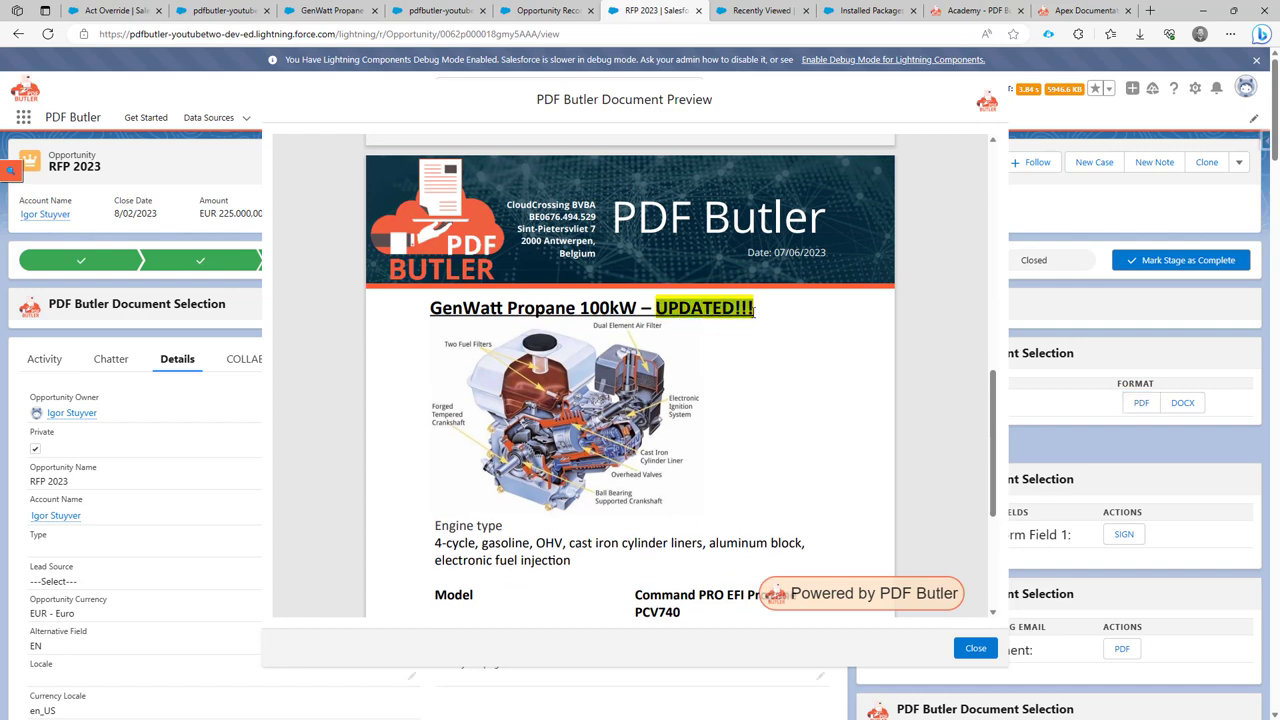
scroll(727, 366, "down", 5)
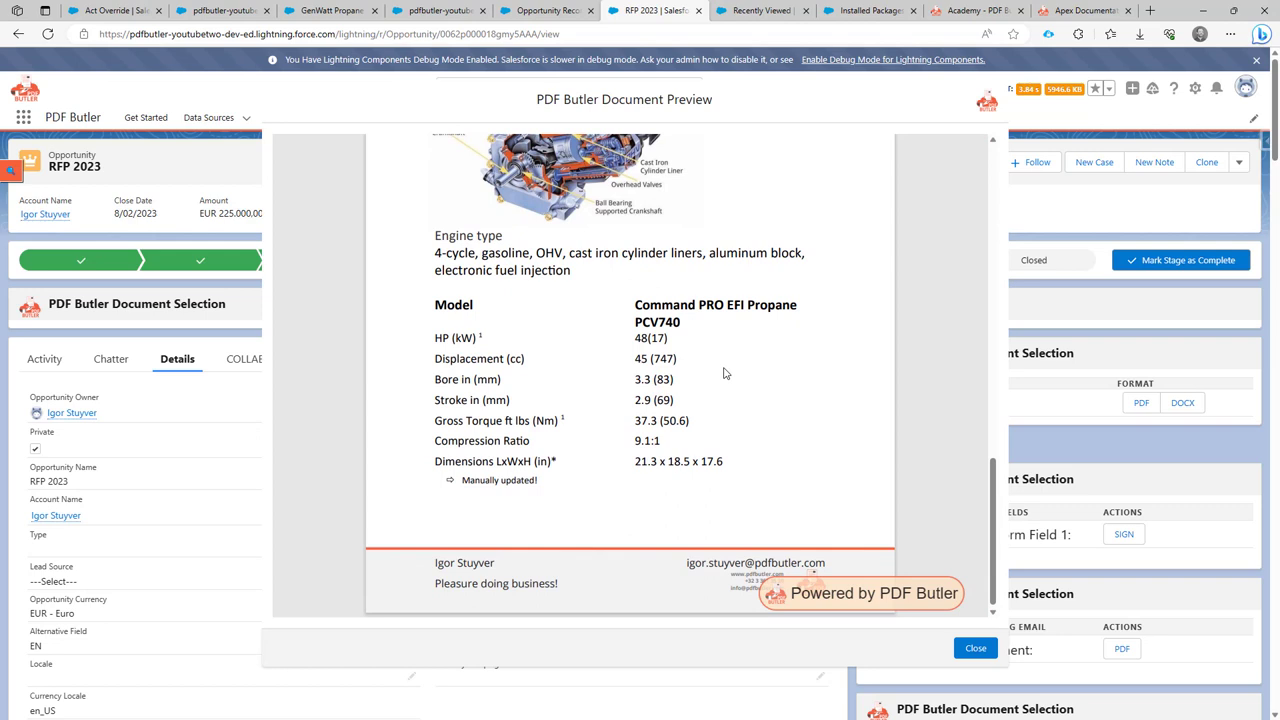
scroll(725, 373, "up", 5)
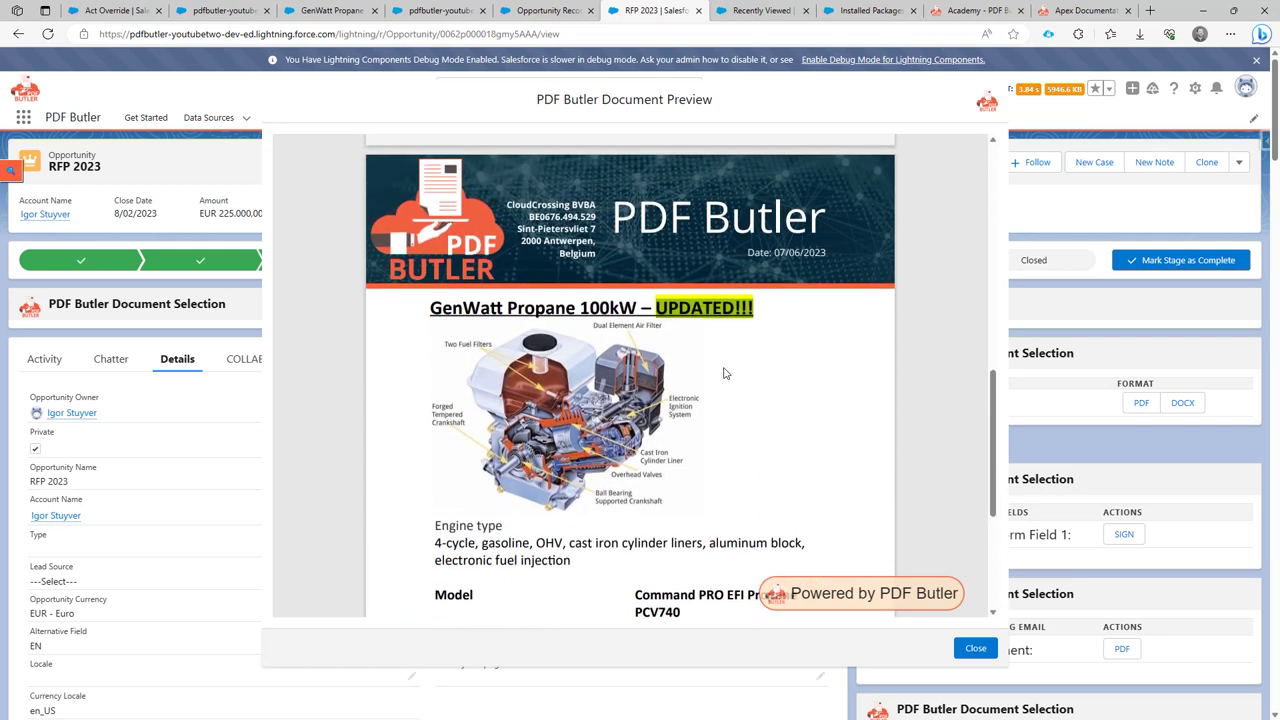
scroll(725, 373, "up", 8)
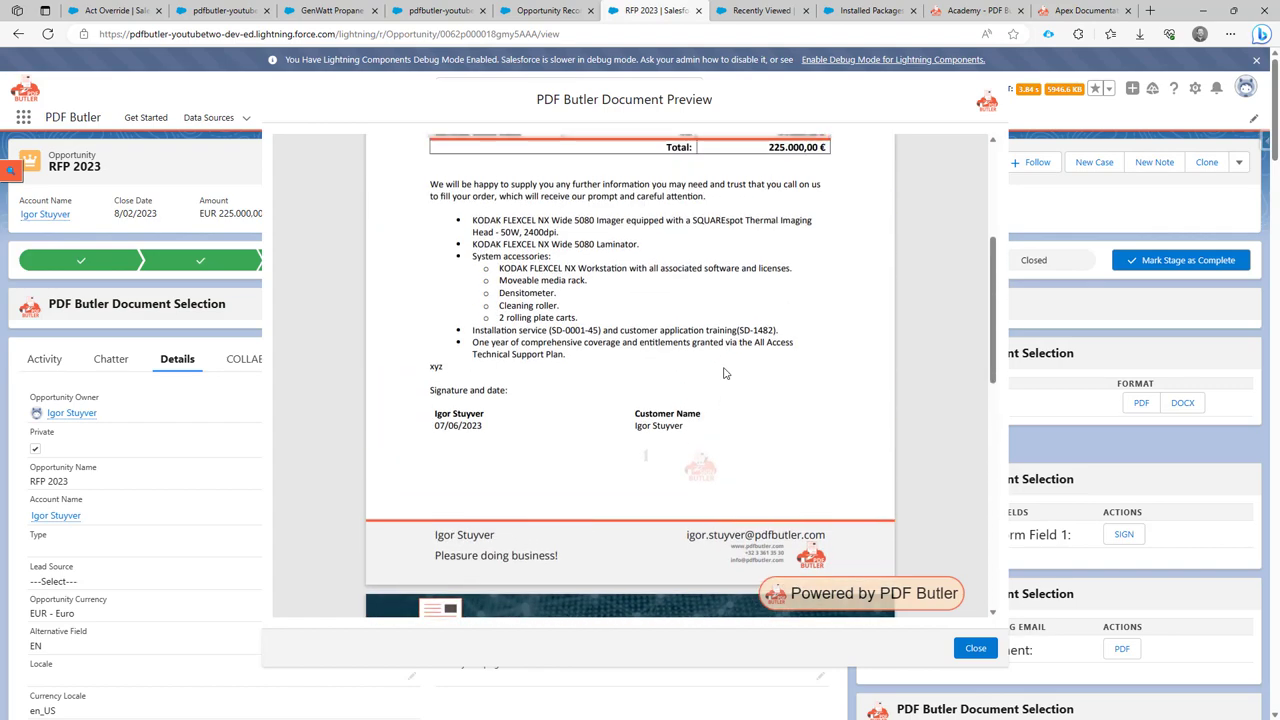
Step: Review the GenWatt Propane 100kW page's heading, engine picture and specifications once more in the PDF preview
scroll(725, 373, "up", 3)
scroll(725, 373, "down", 9)
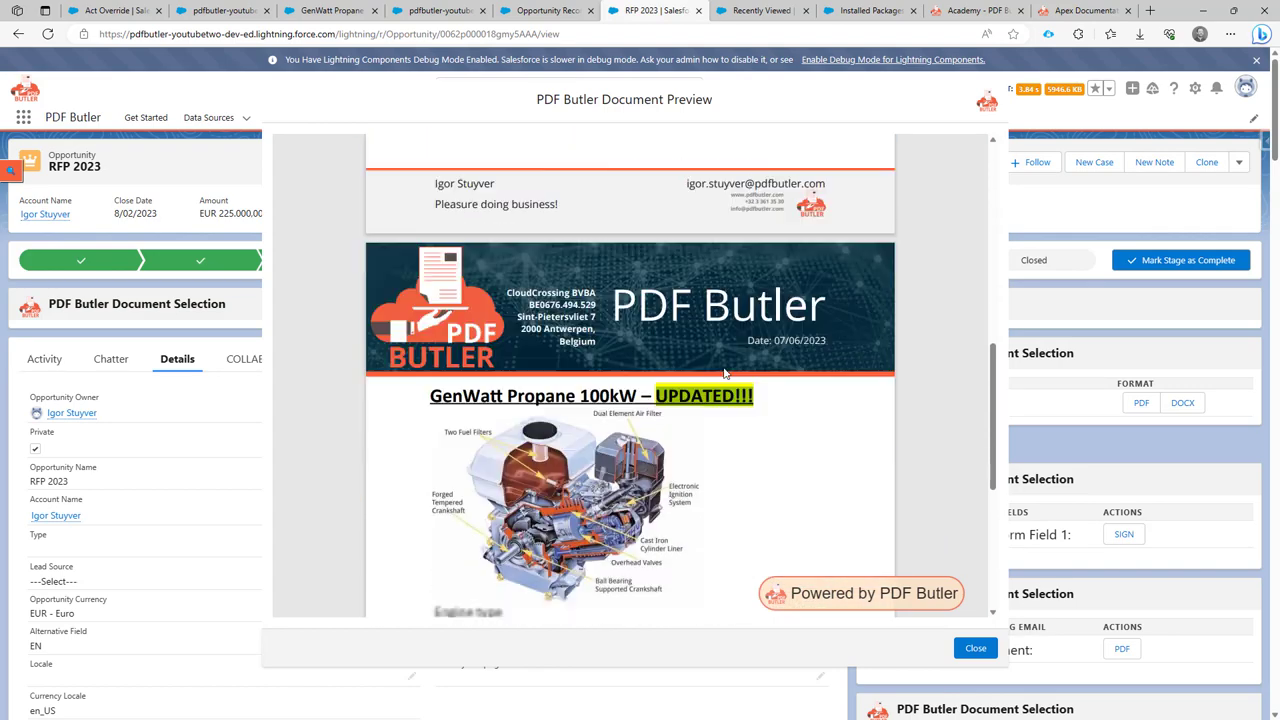
scroll(725, 373, "down", 7)
scroll(725, 373, "up", 4)
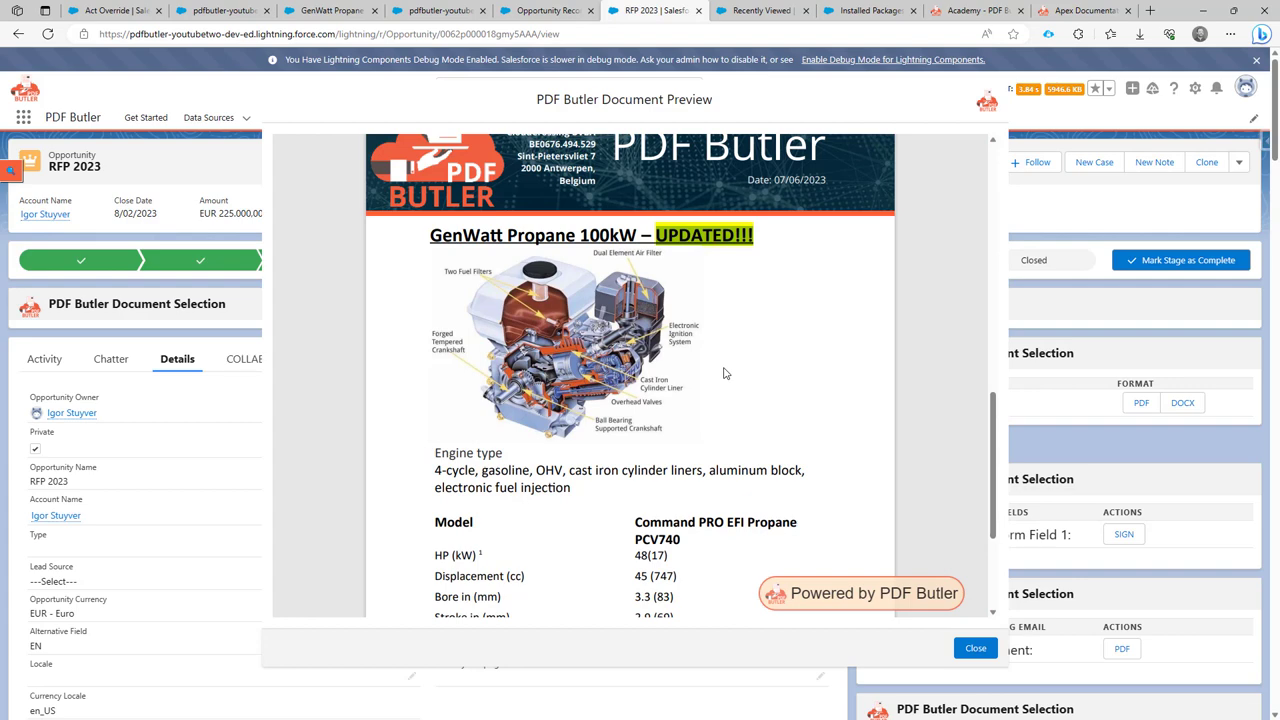
Step: Close the PDF preview, generate the RFP 2023 quote as DOCX and enable editing of the resulting file in Word
left_click(970, 648)
left_click(1183, 404)
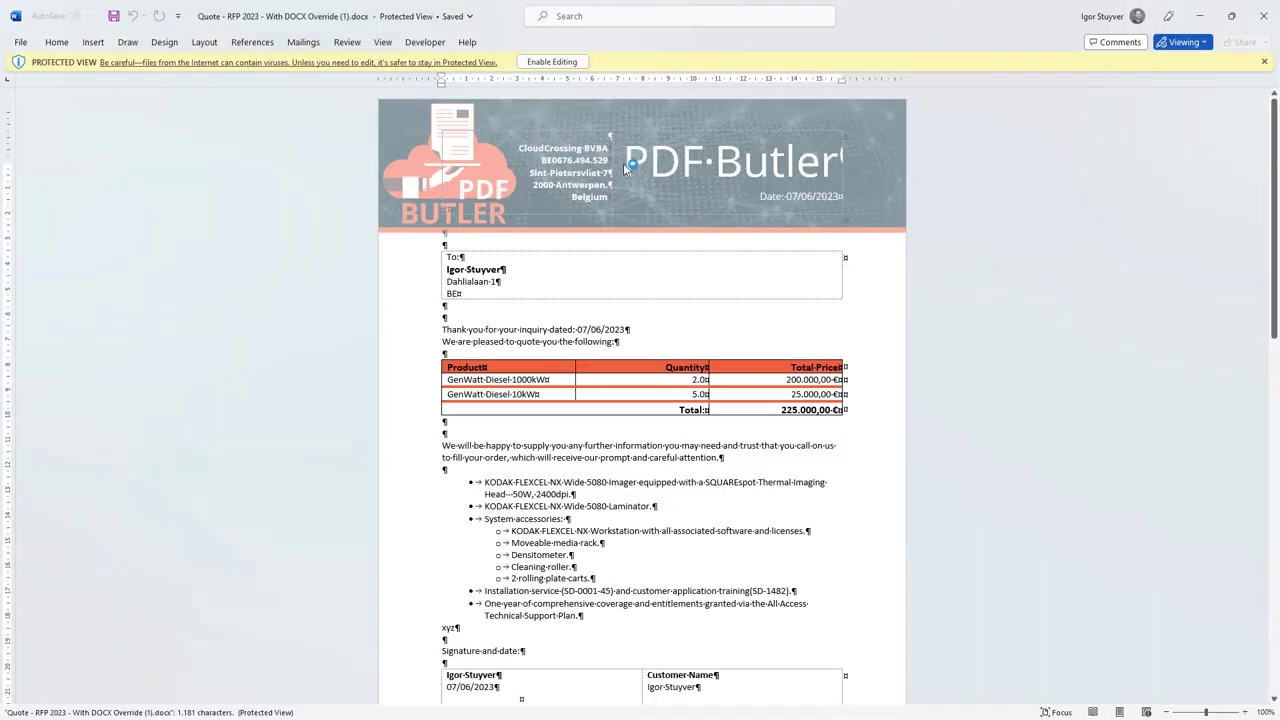
left_click(563, 61)
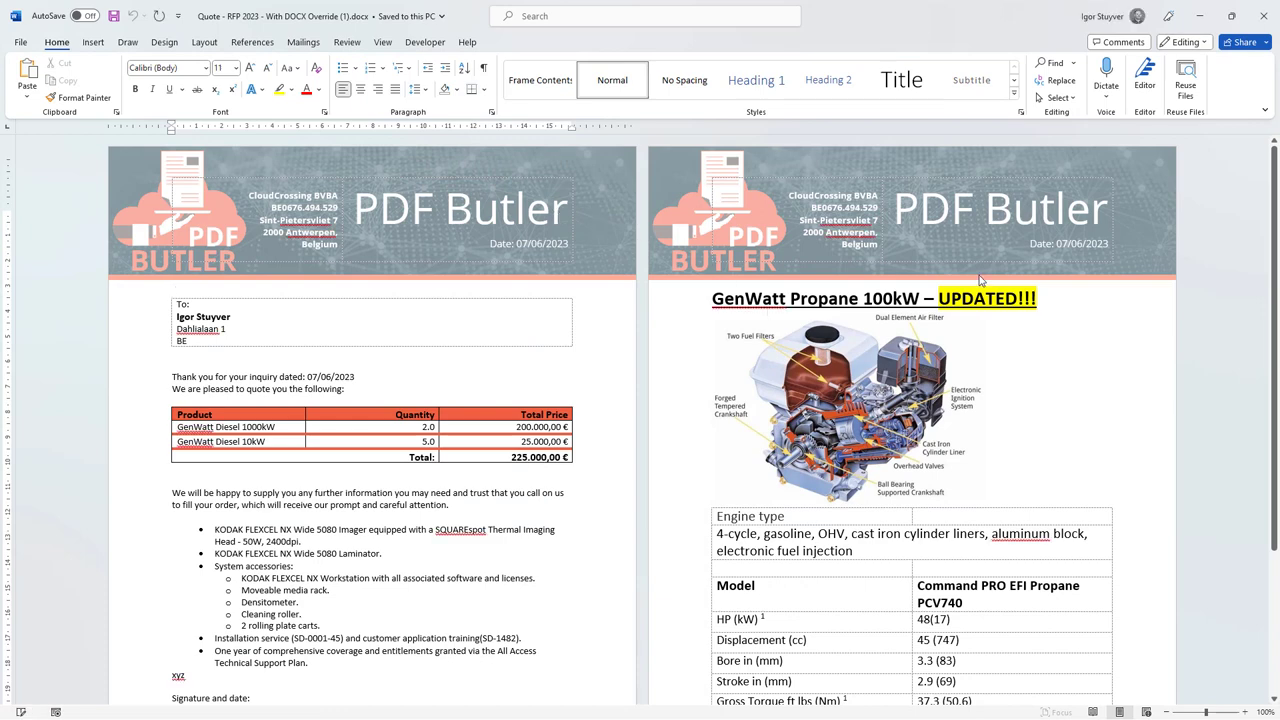
Step: Check the GenWatt Propane 100kW heading, engine specifications and closing note in the generated Word quote
left_click_drag(943, 298, 1037, 299)
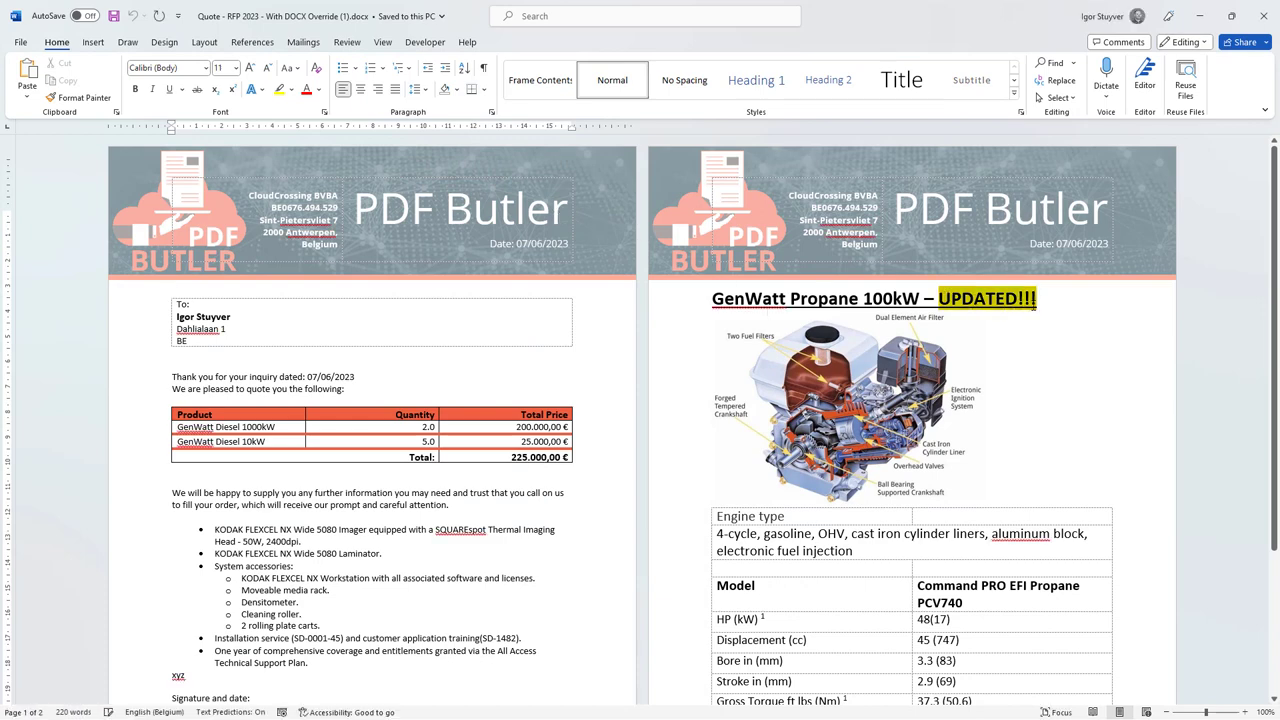
scroll(994, 349, "down", 4)
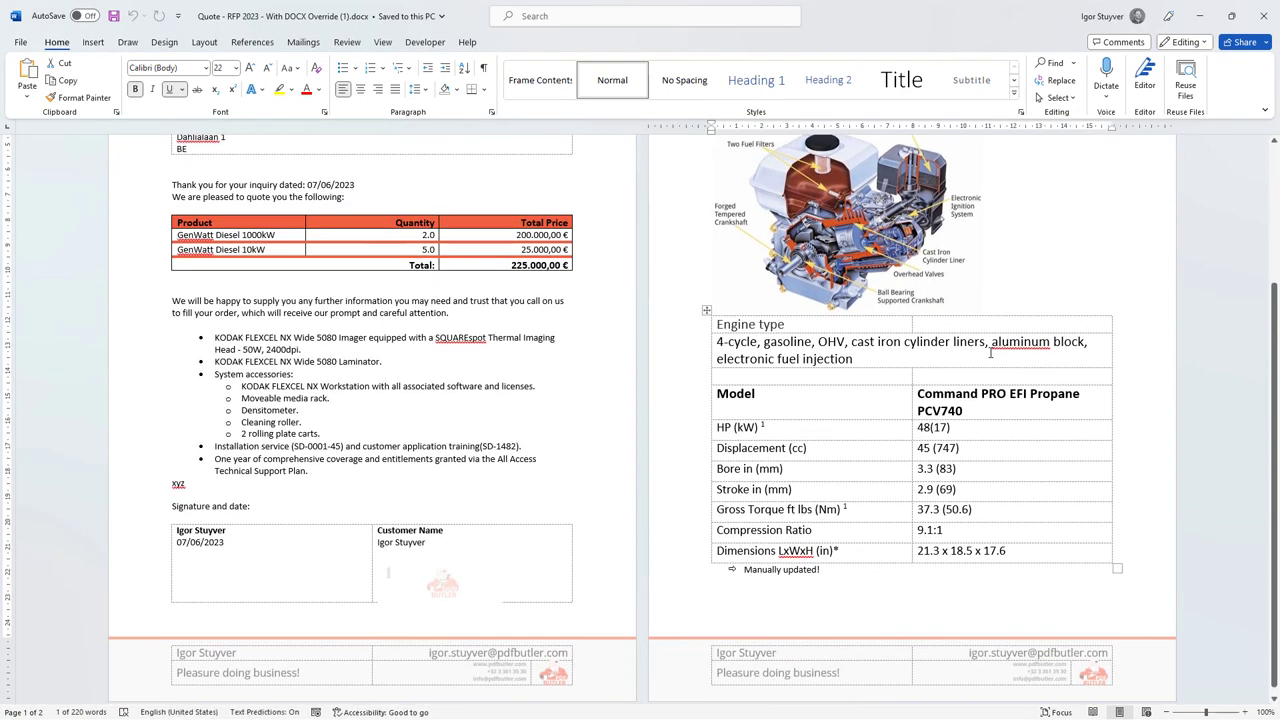
double_click(1018, 342)
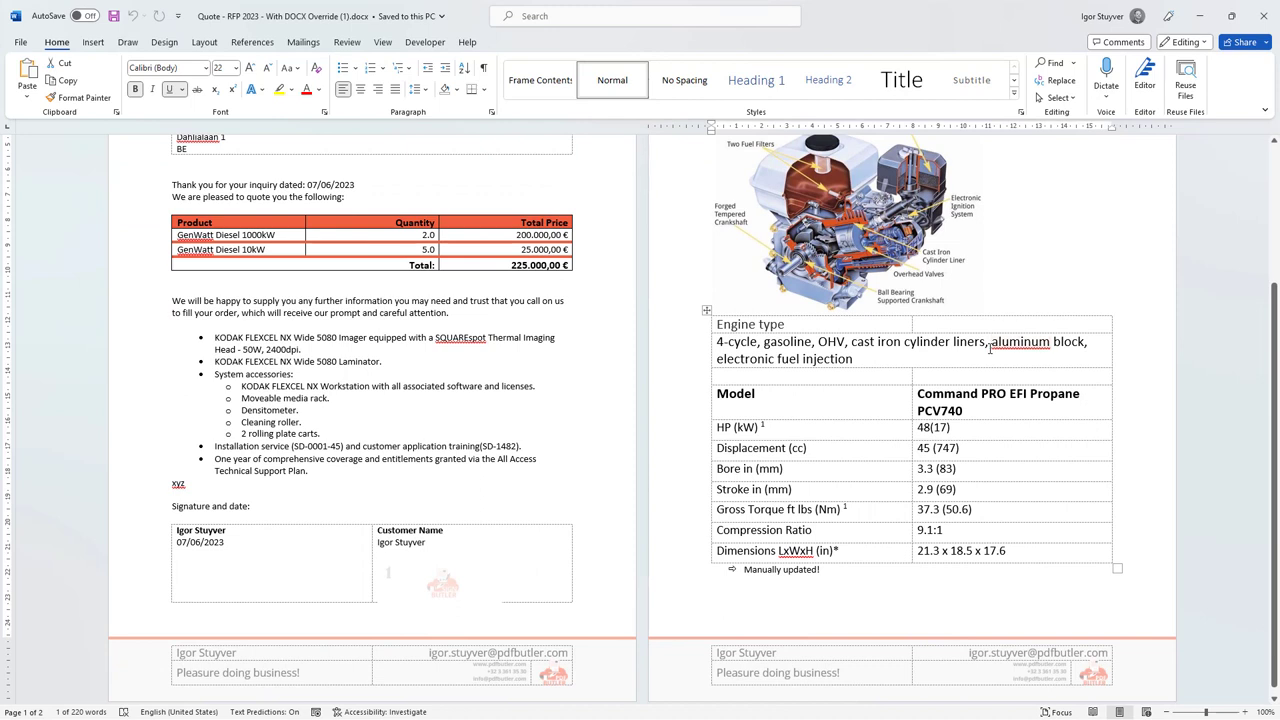